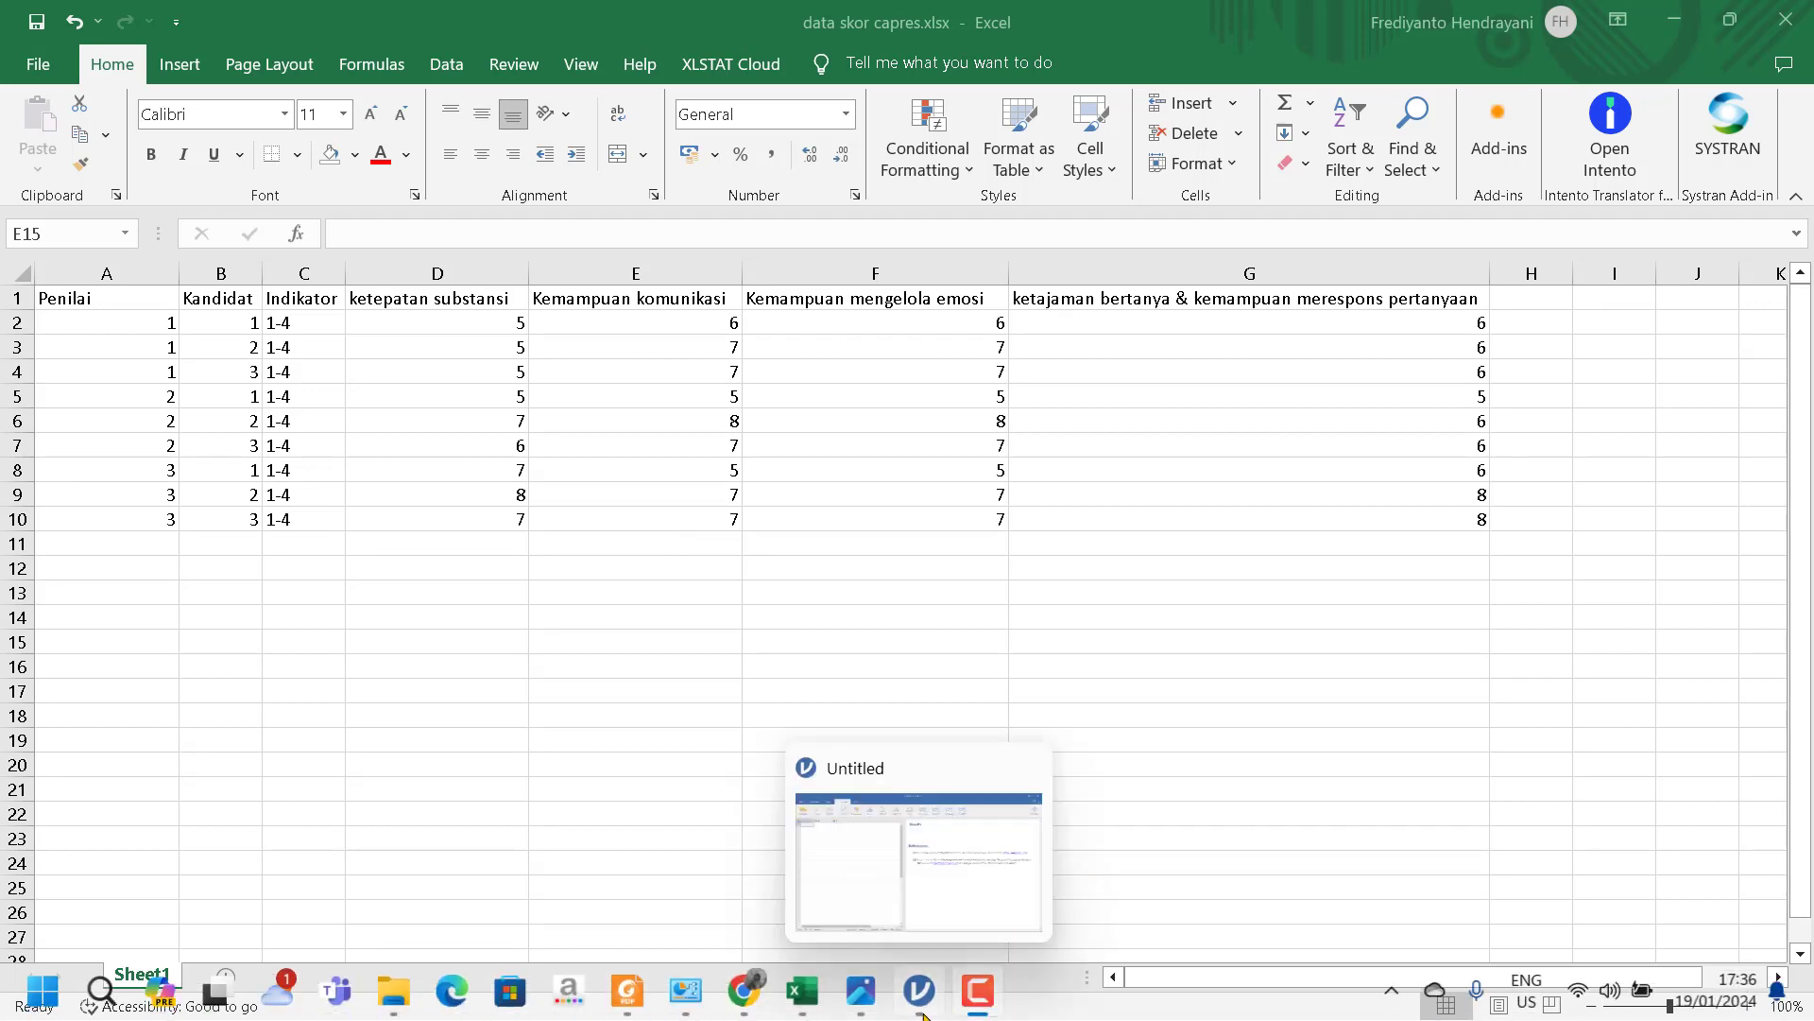
- Switch to jamovi and look over the analyses offered by the snowIRT module, then return to the Excel score sheet
{"action": "left_click", "coordinate": [919, 1009]}
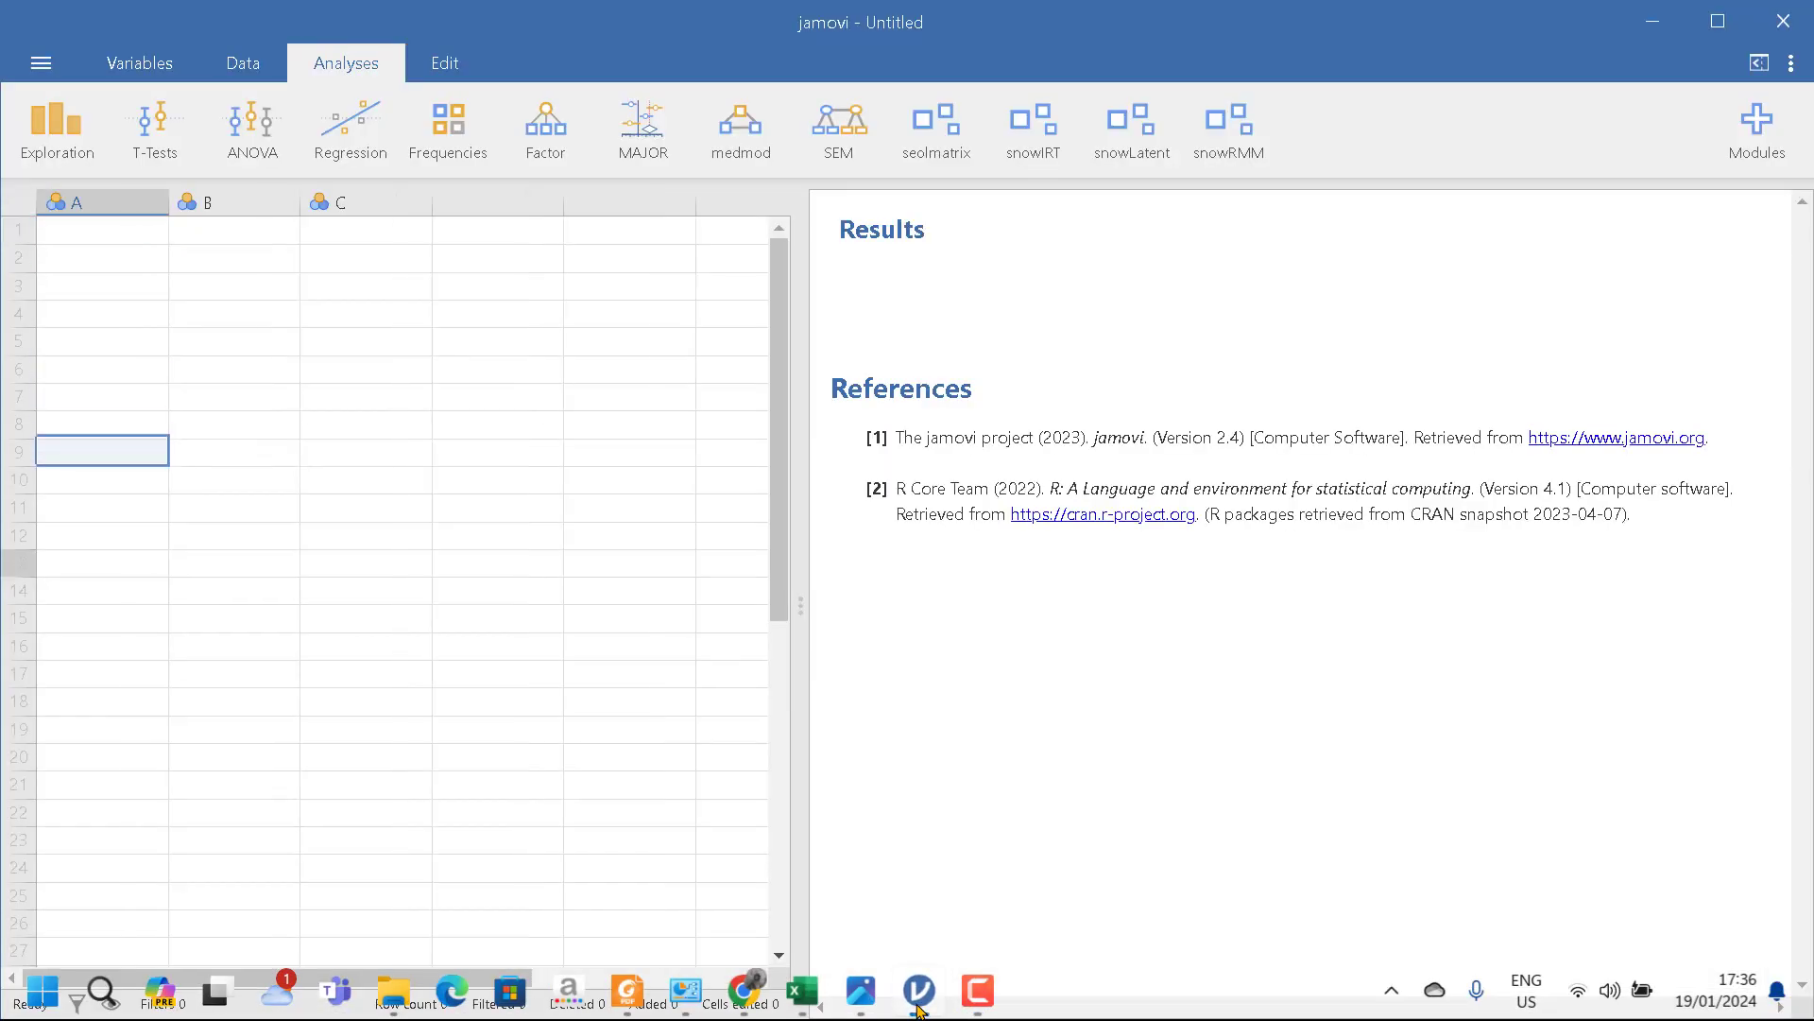
{"action": "key", "text": "Down"}
{"action": "key", "text": "Down"}
{"action": "key", "text": "Down"}
{"action": "key", "text": "Down"}
{"action": "key", "text": "Down"}
{"action": "key", "text": "Down"}
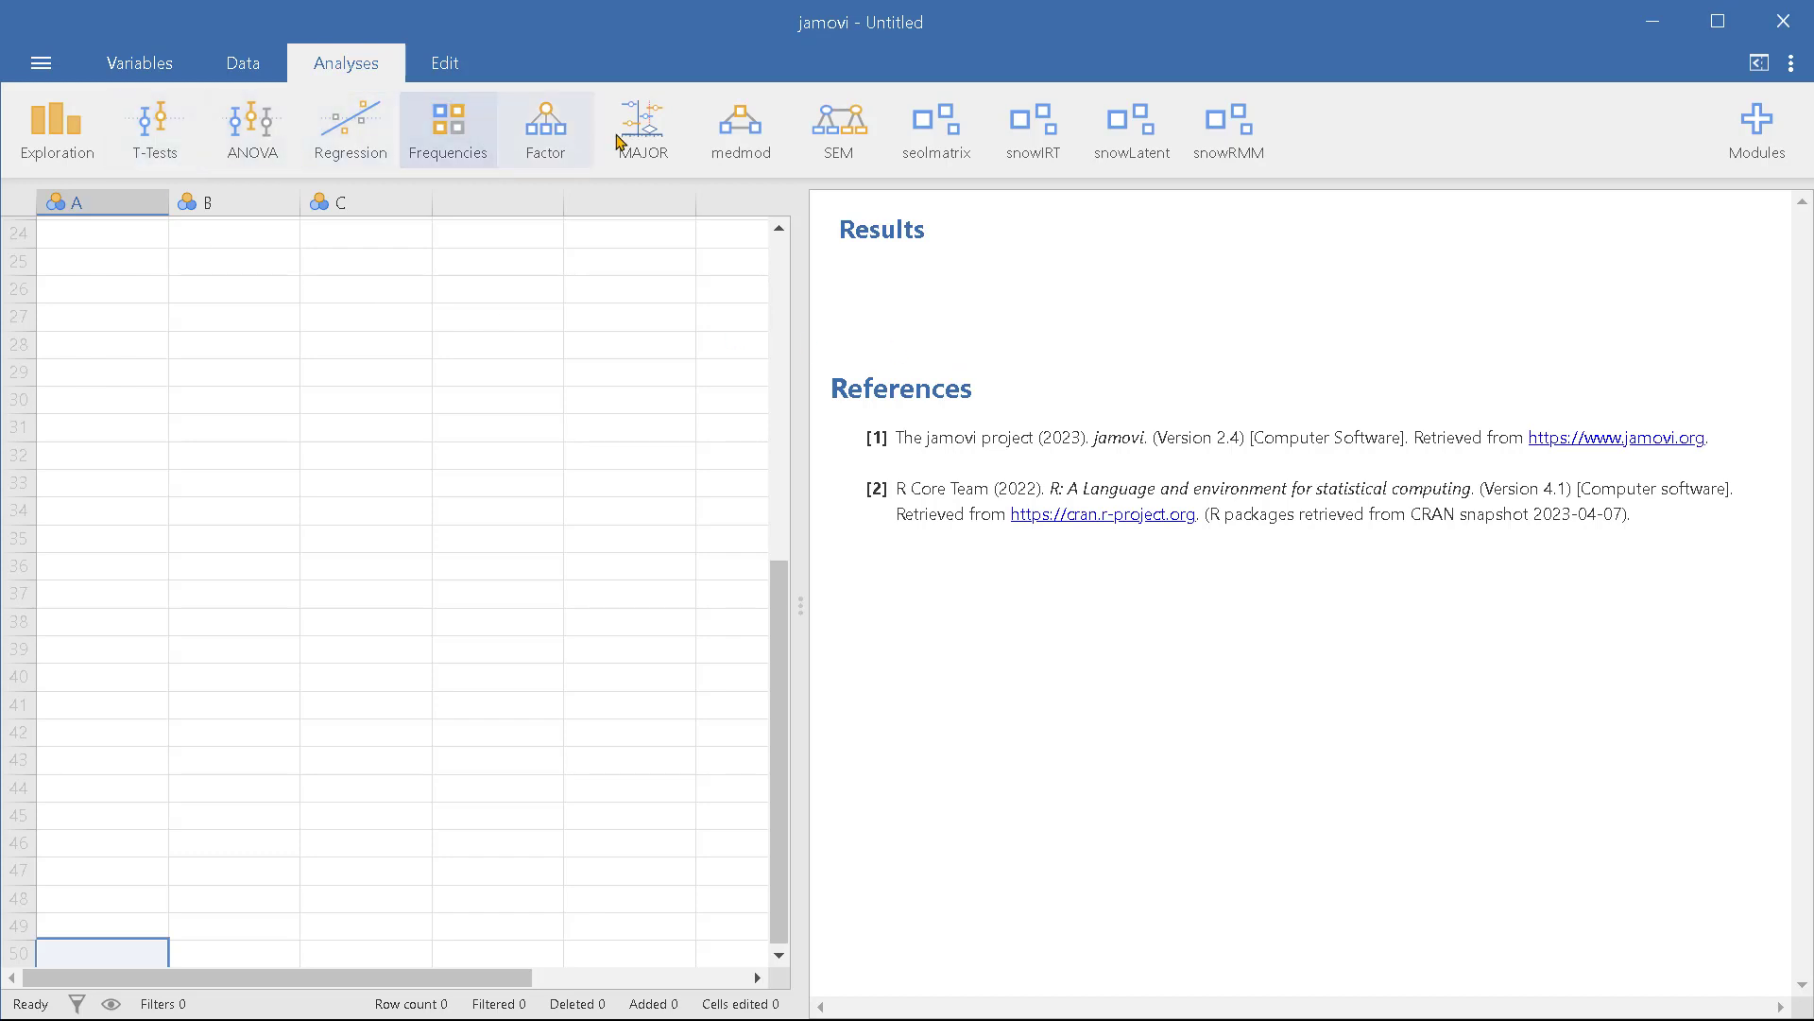
{"action": "left_click", "coordinate": [1037, 135]}
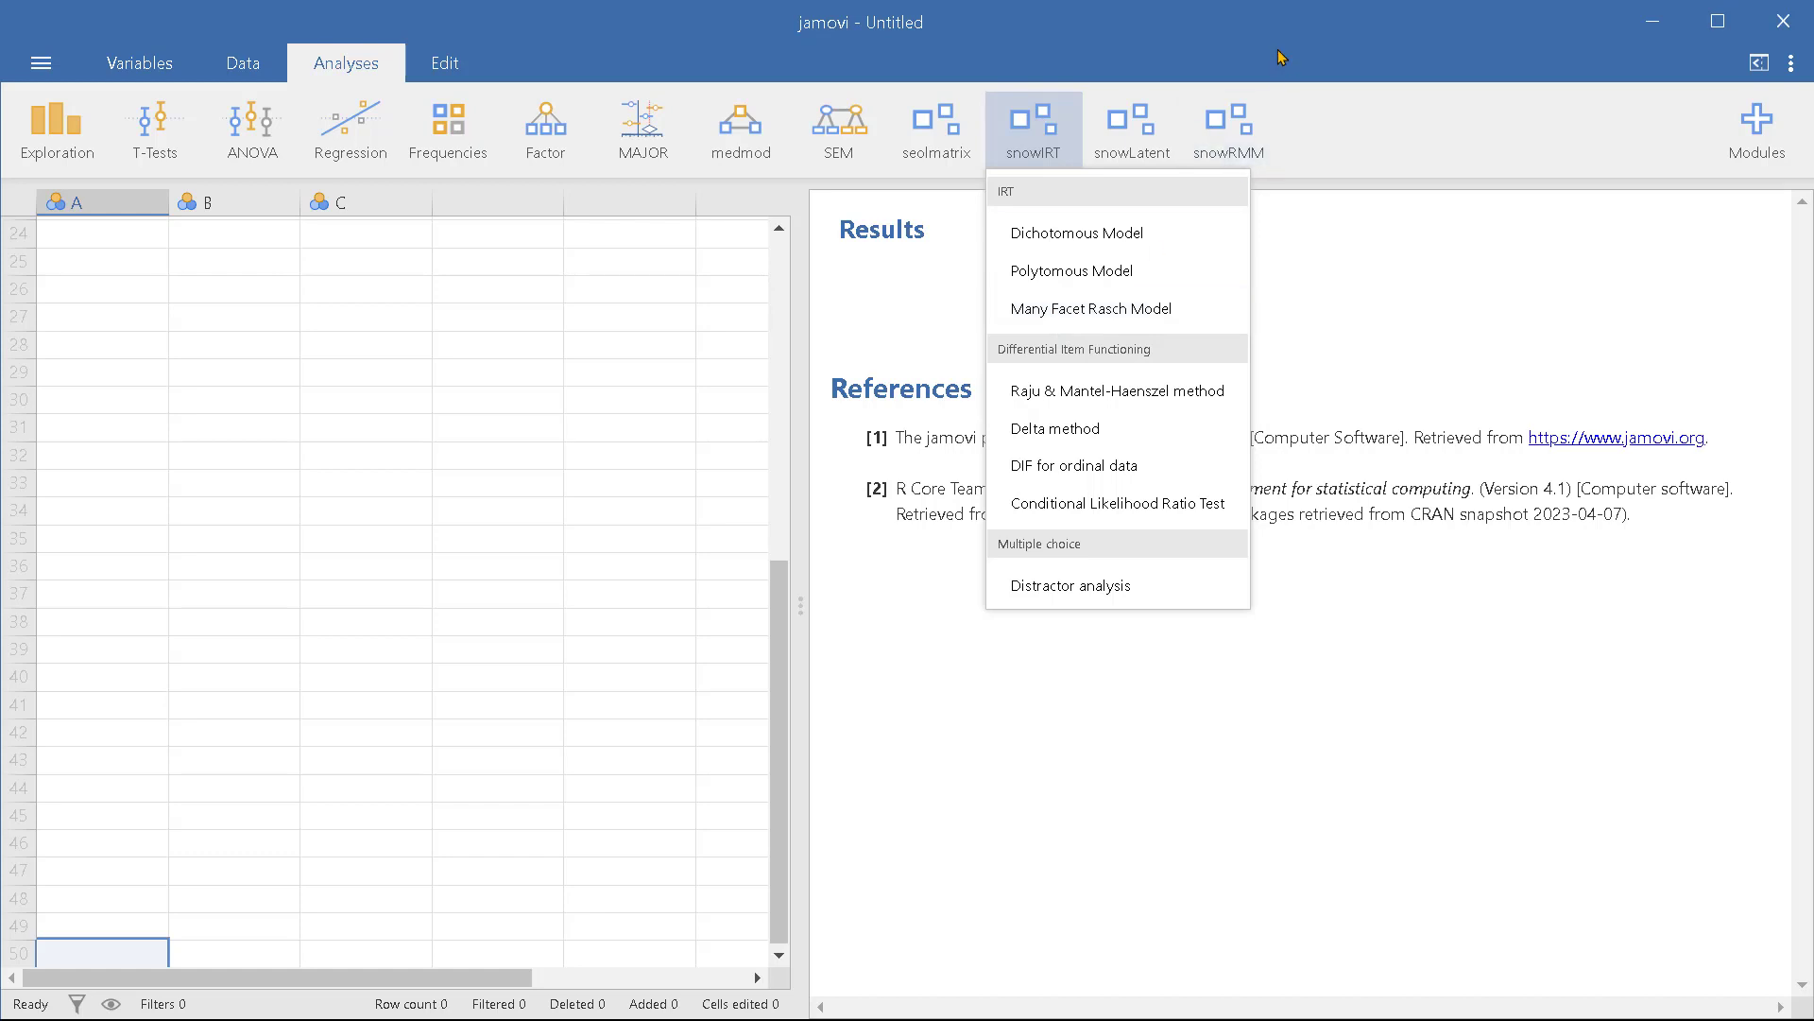
{"action": "left_click", "coordinate": [1396, 283]}
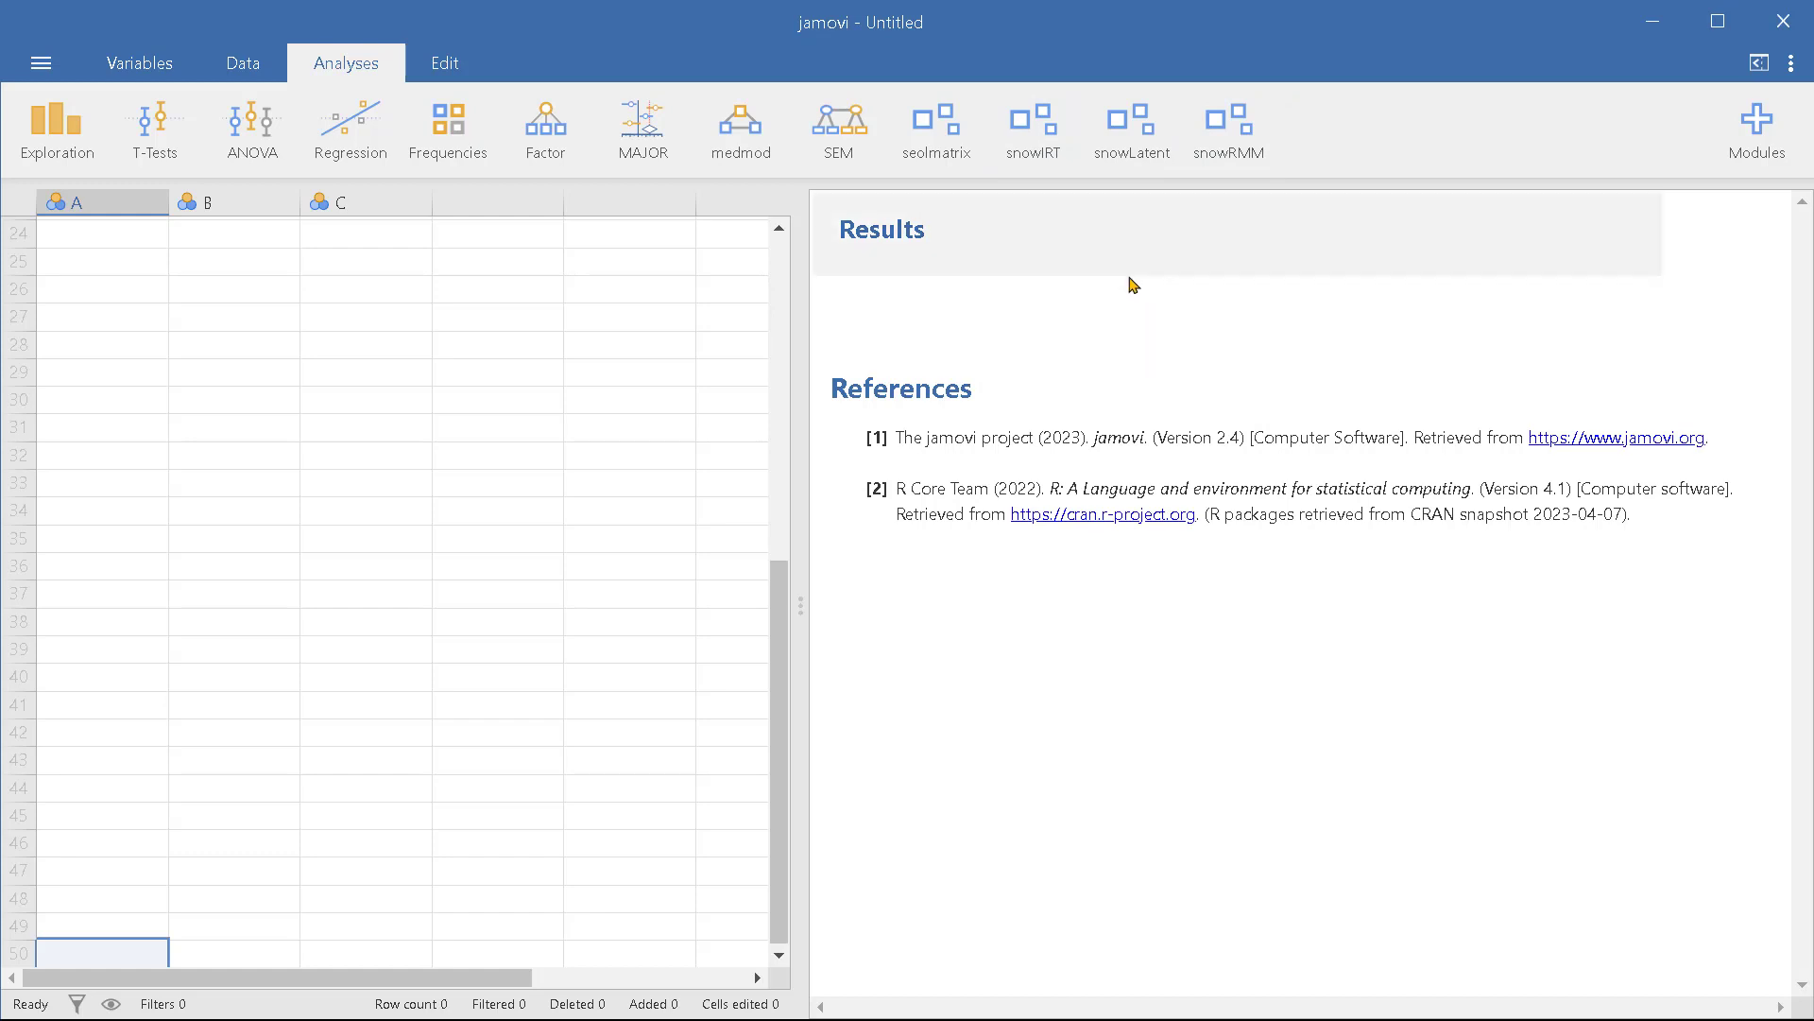
{"action": "left_click", "coordinate": [1666, 19]}
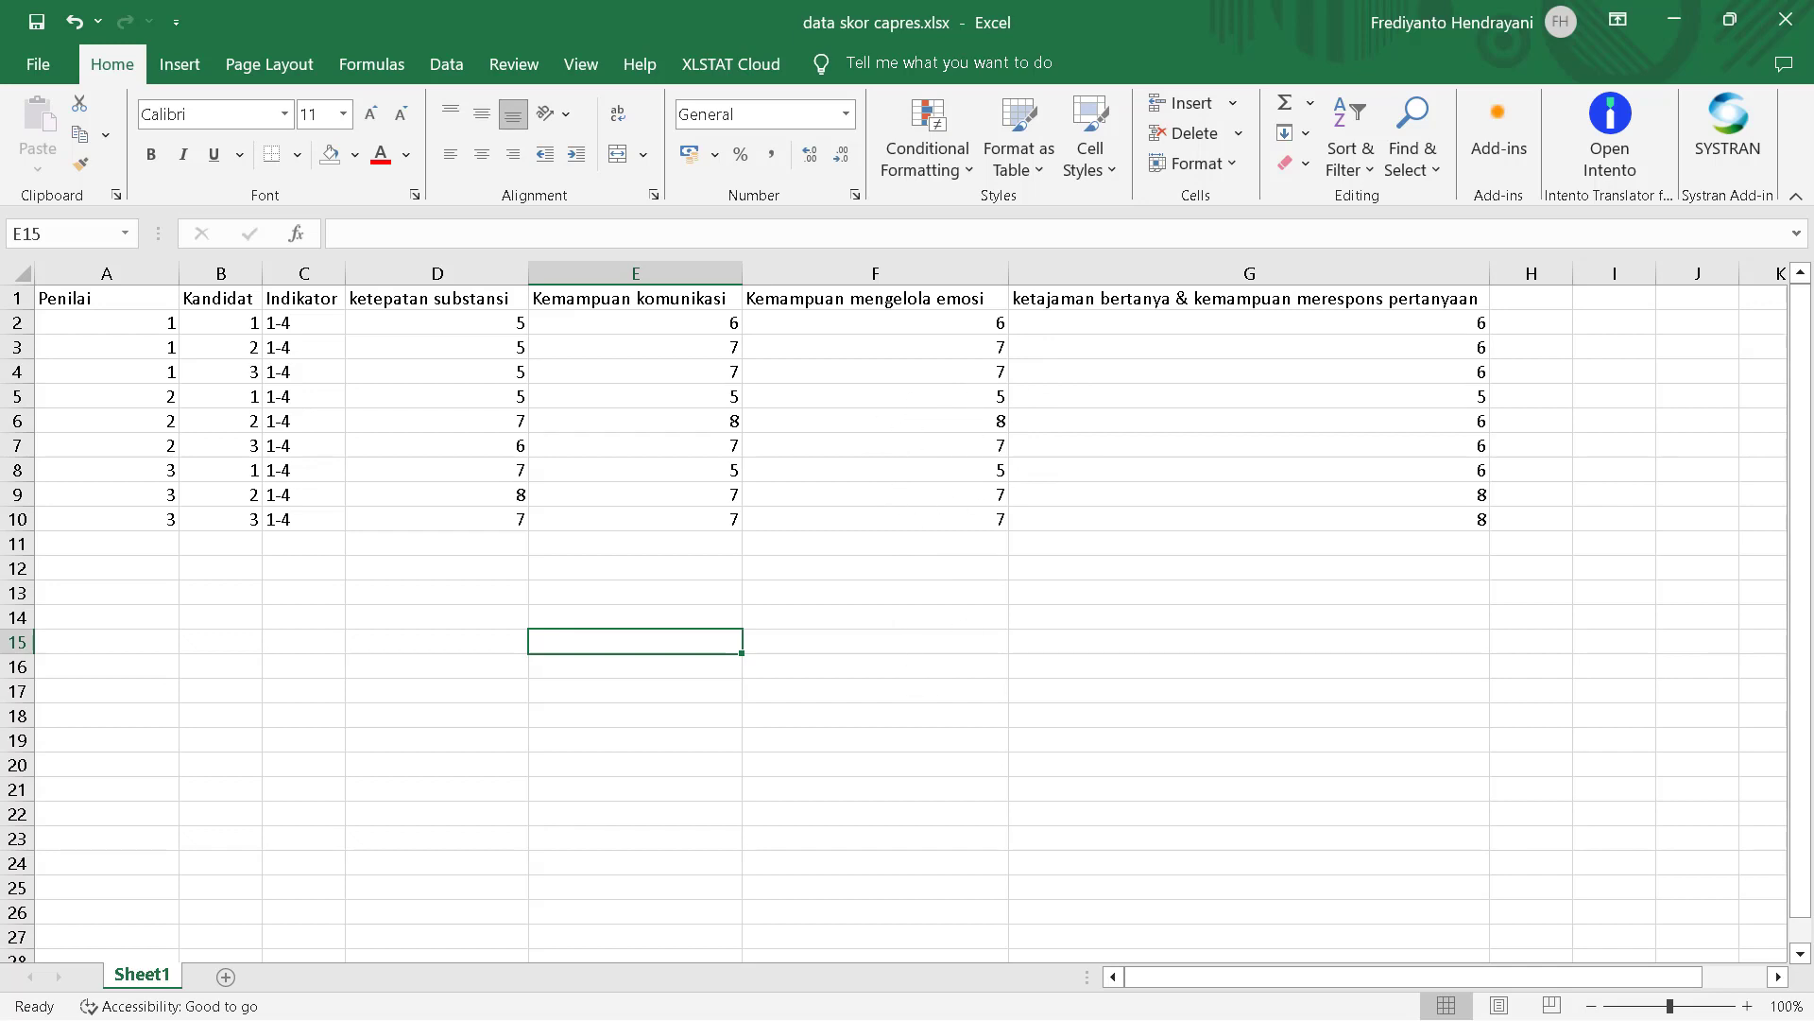
- Switch to jamovi and start a Many Facet Rasch Model analysis from the snowIRT module
{"action": "left_click", "coordinate": [919, 1008]}
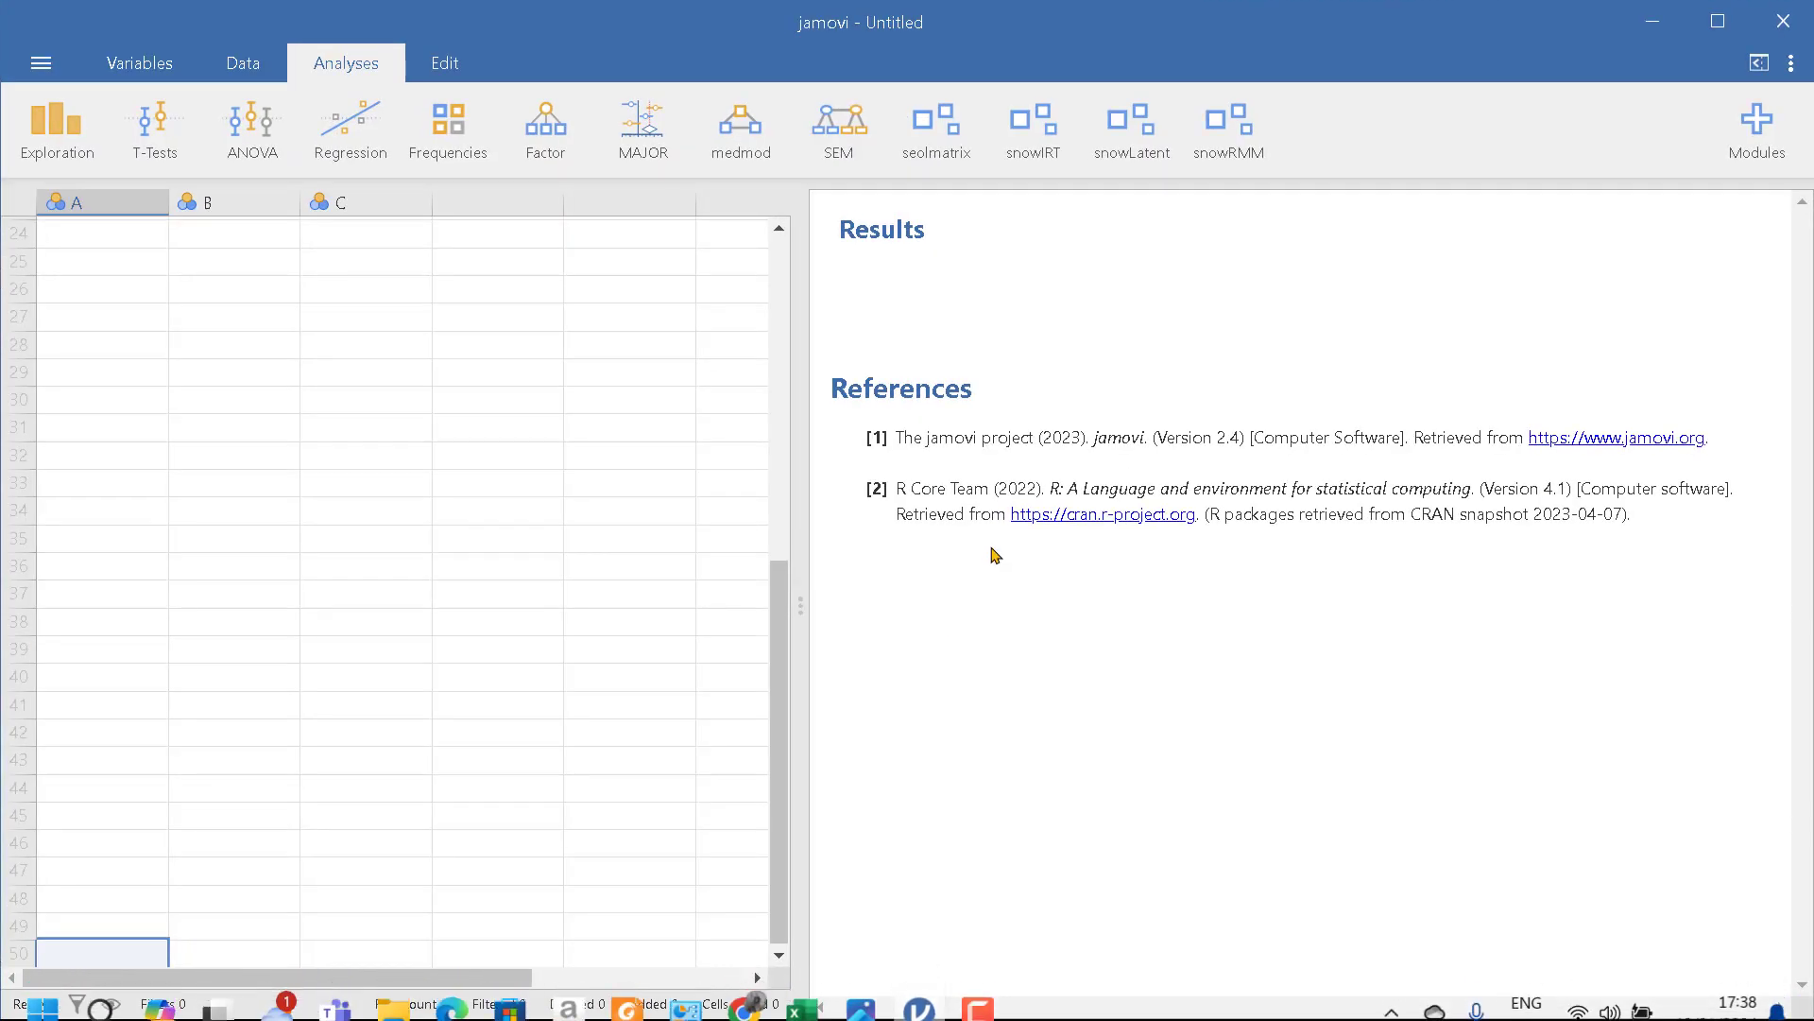
{"action": "left_click", "coordinate": [1036, 144]}
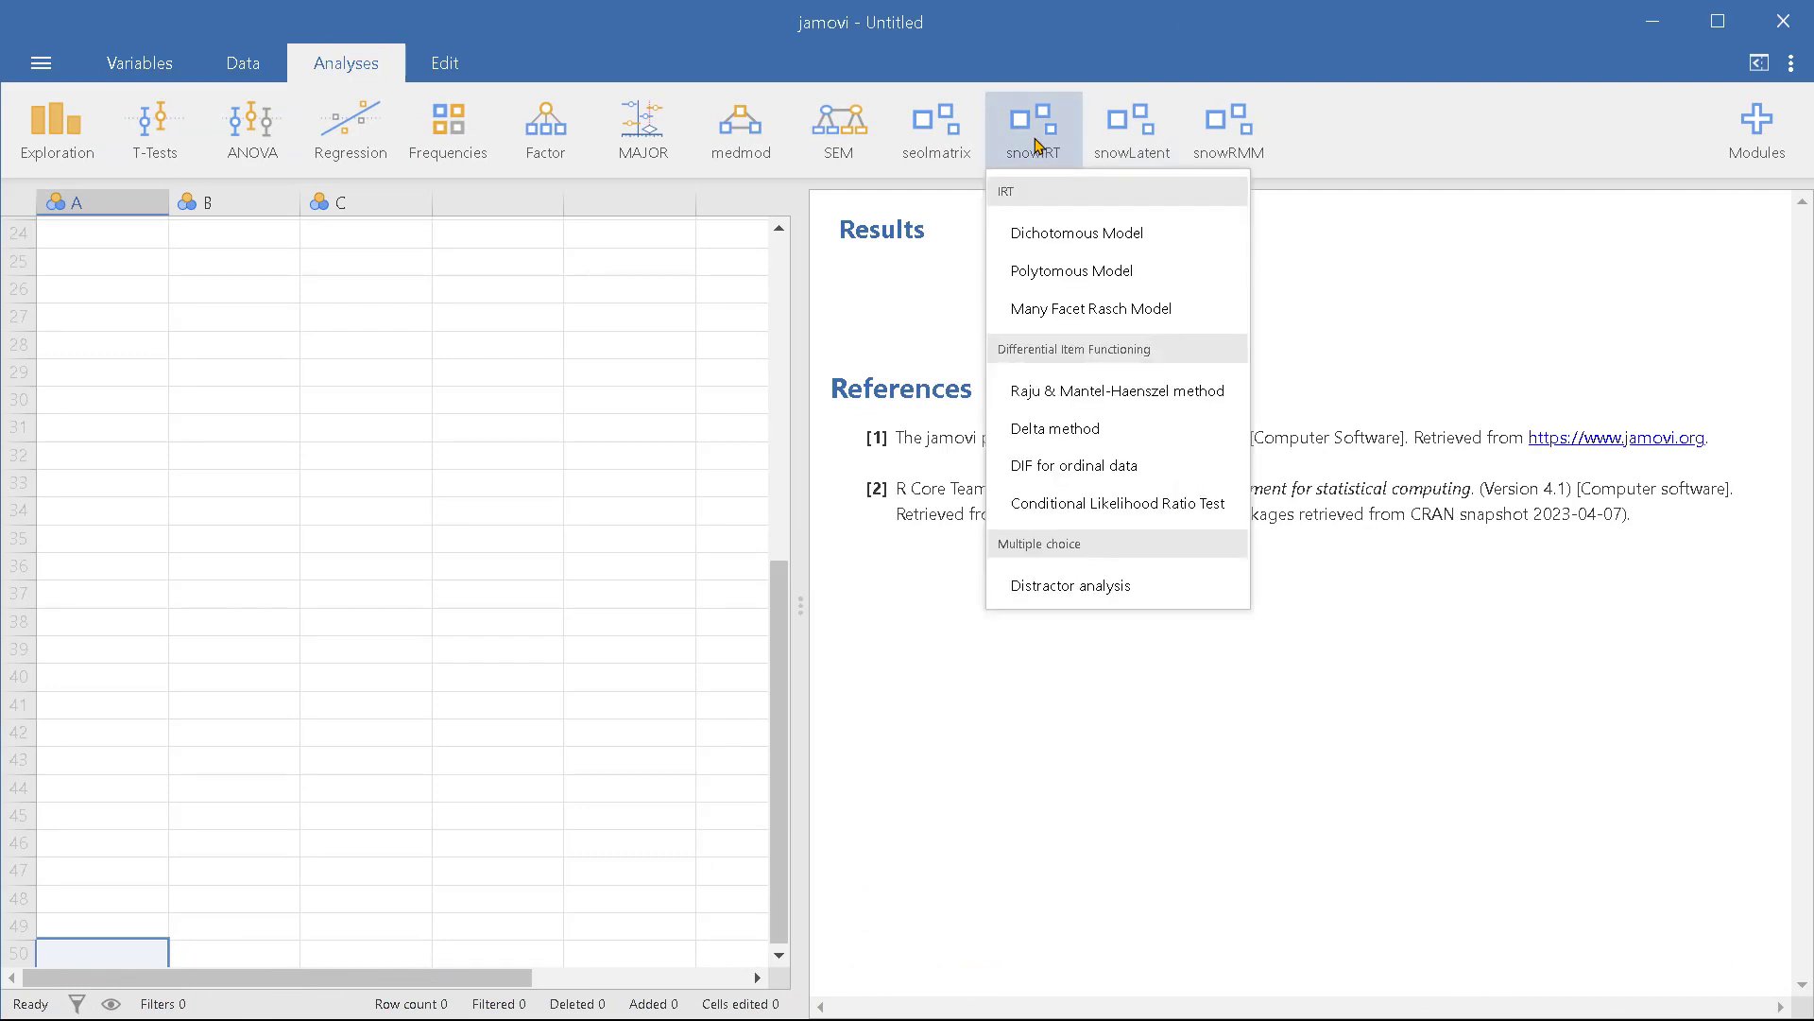
{"action": "left_click", "coordinate": [1059, 315]}
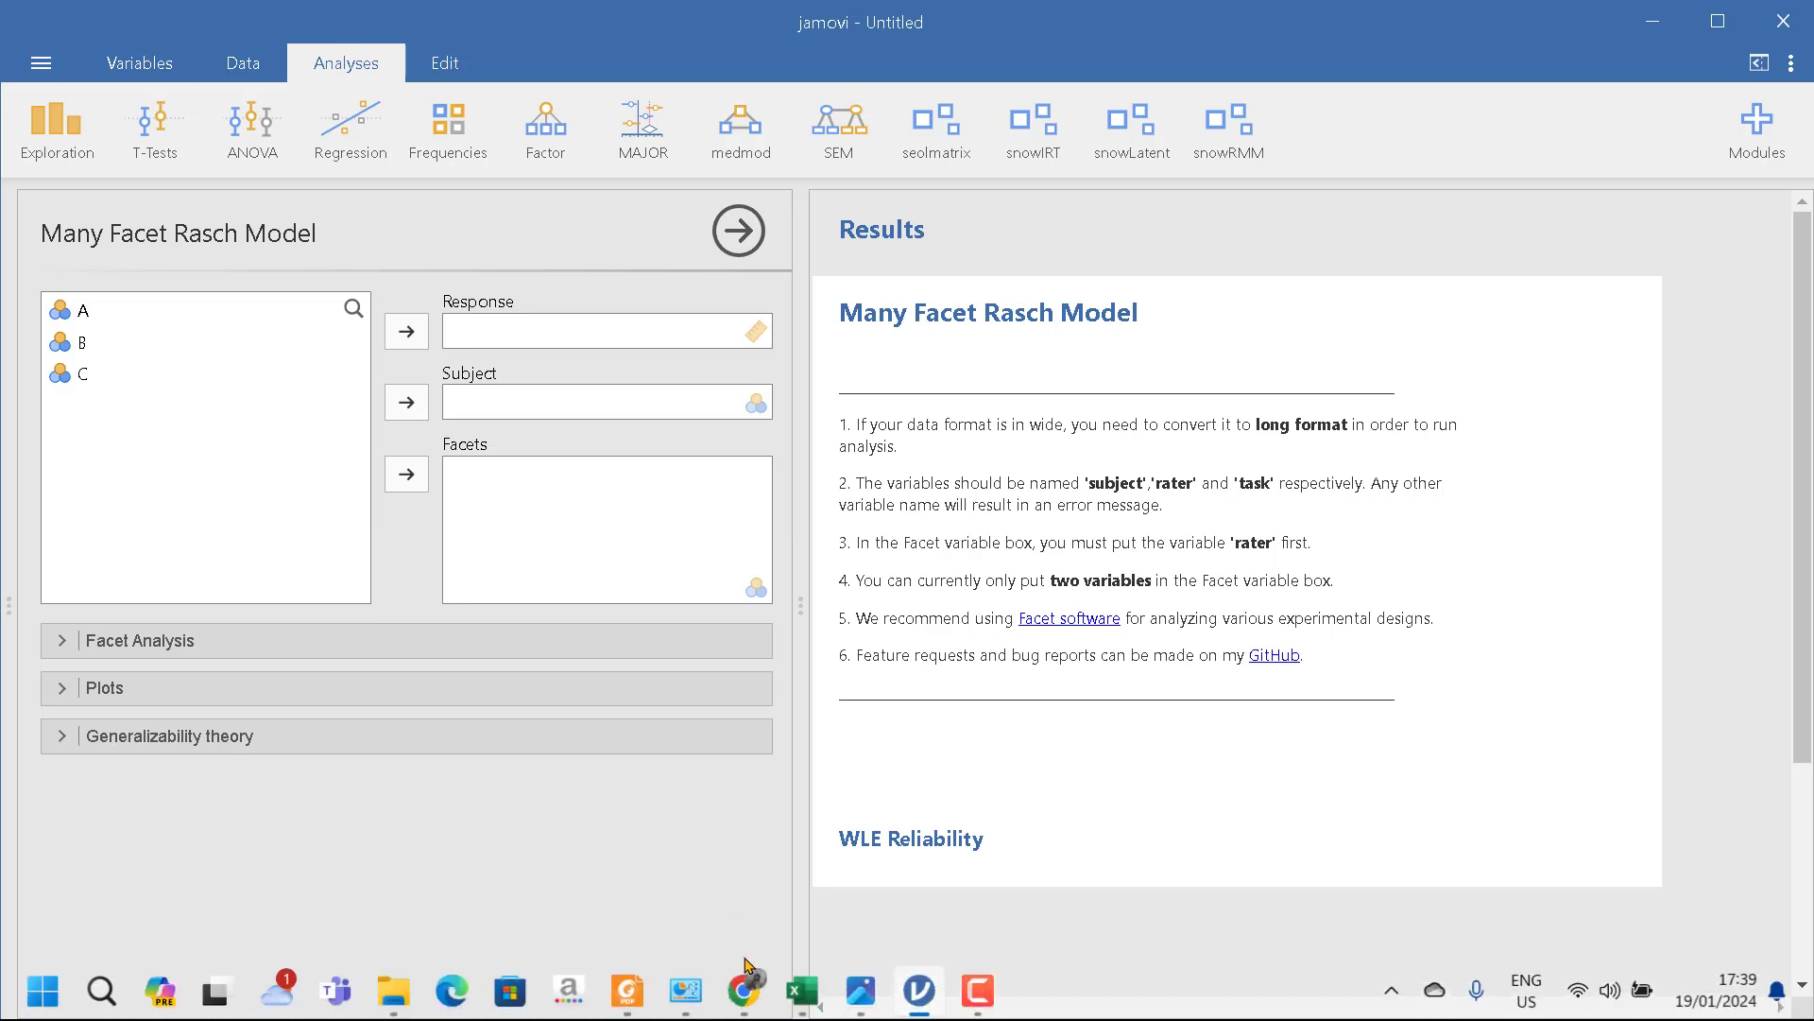
- Compare the wide layout of data skor capres.xlsx with the long layout of data debat.xlsx in Excel
{"action": "mouse_move", "coordinate": [799, 992]}
{"action": "left_click", "coordinate": [664, 883]}
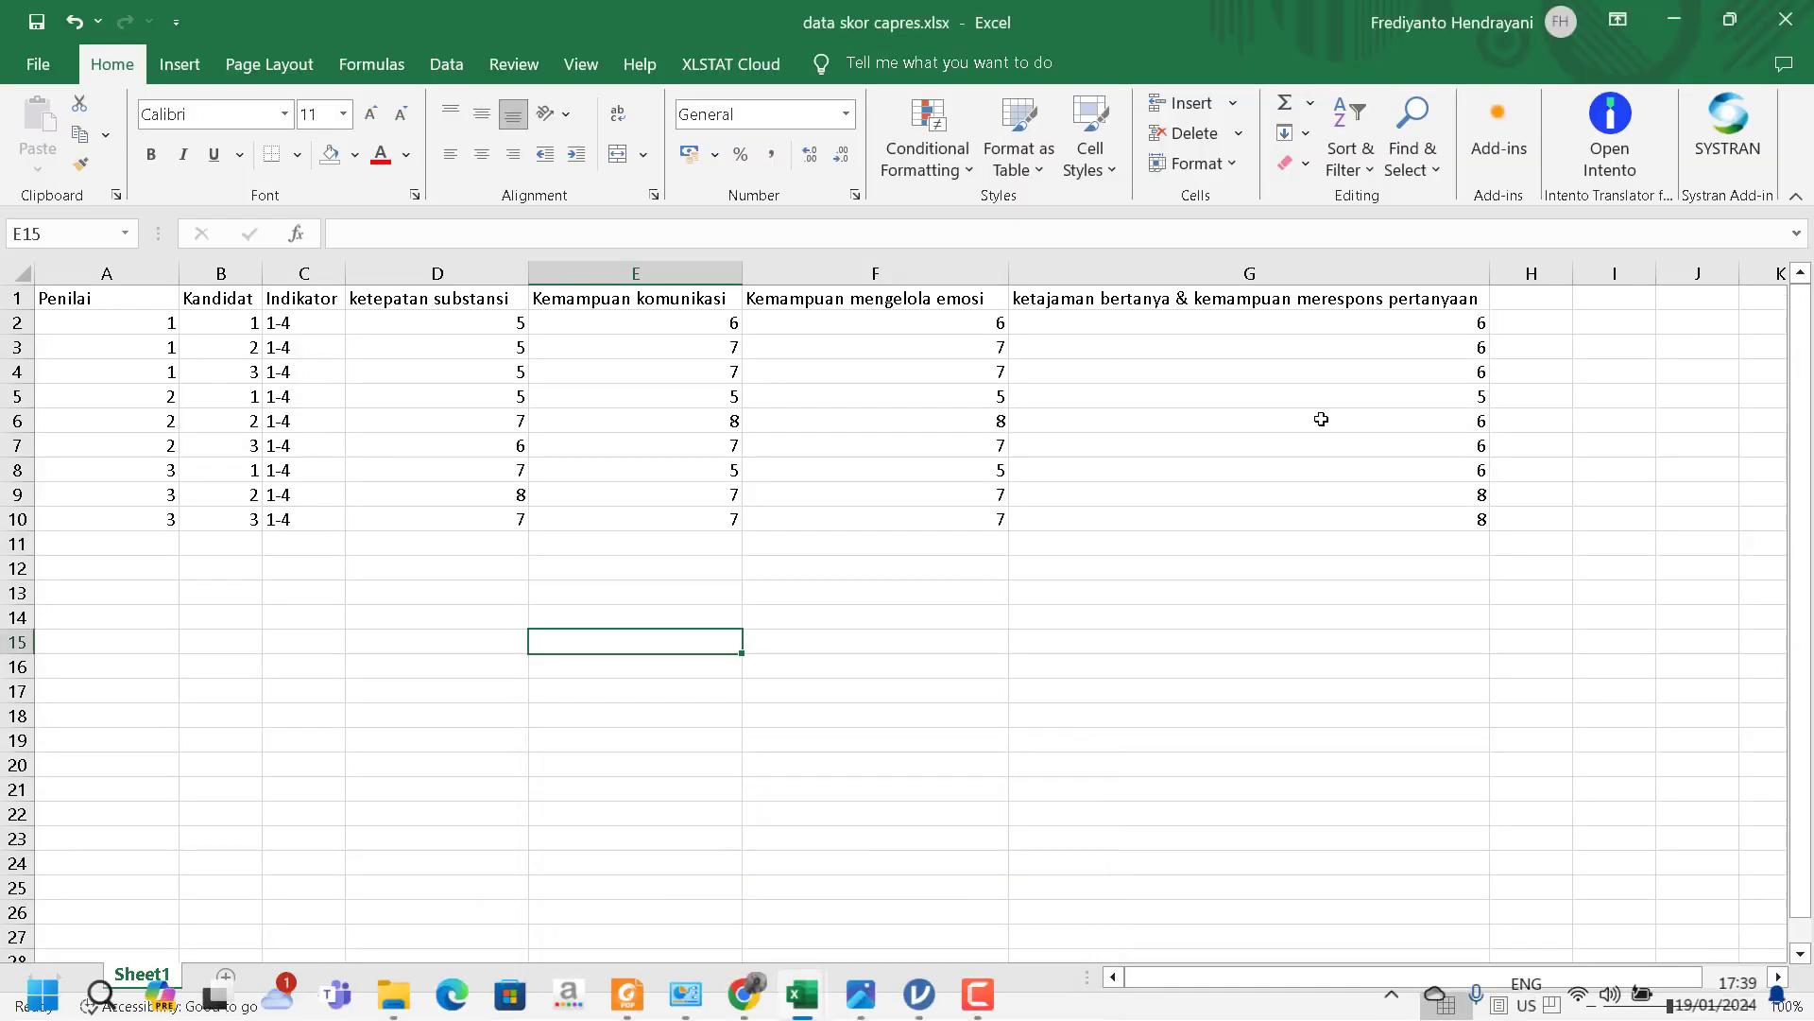
{"action": "left_click", "coordinate": [921, 988]}
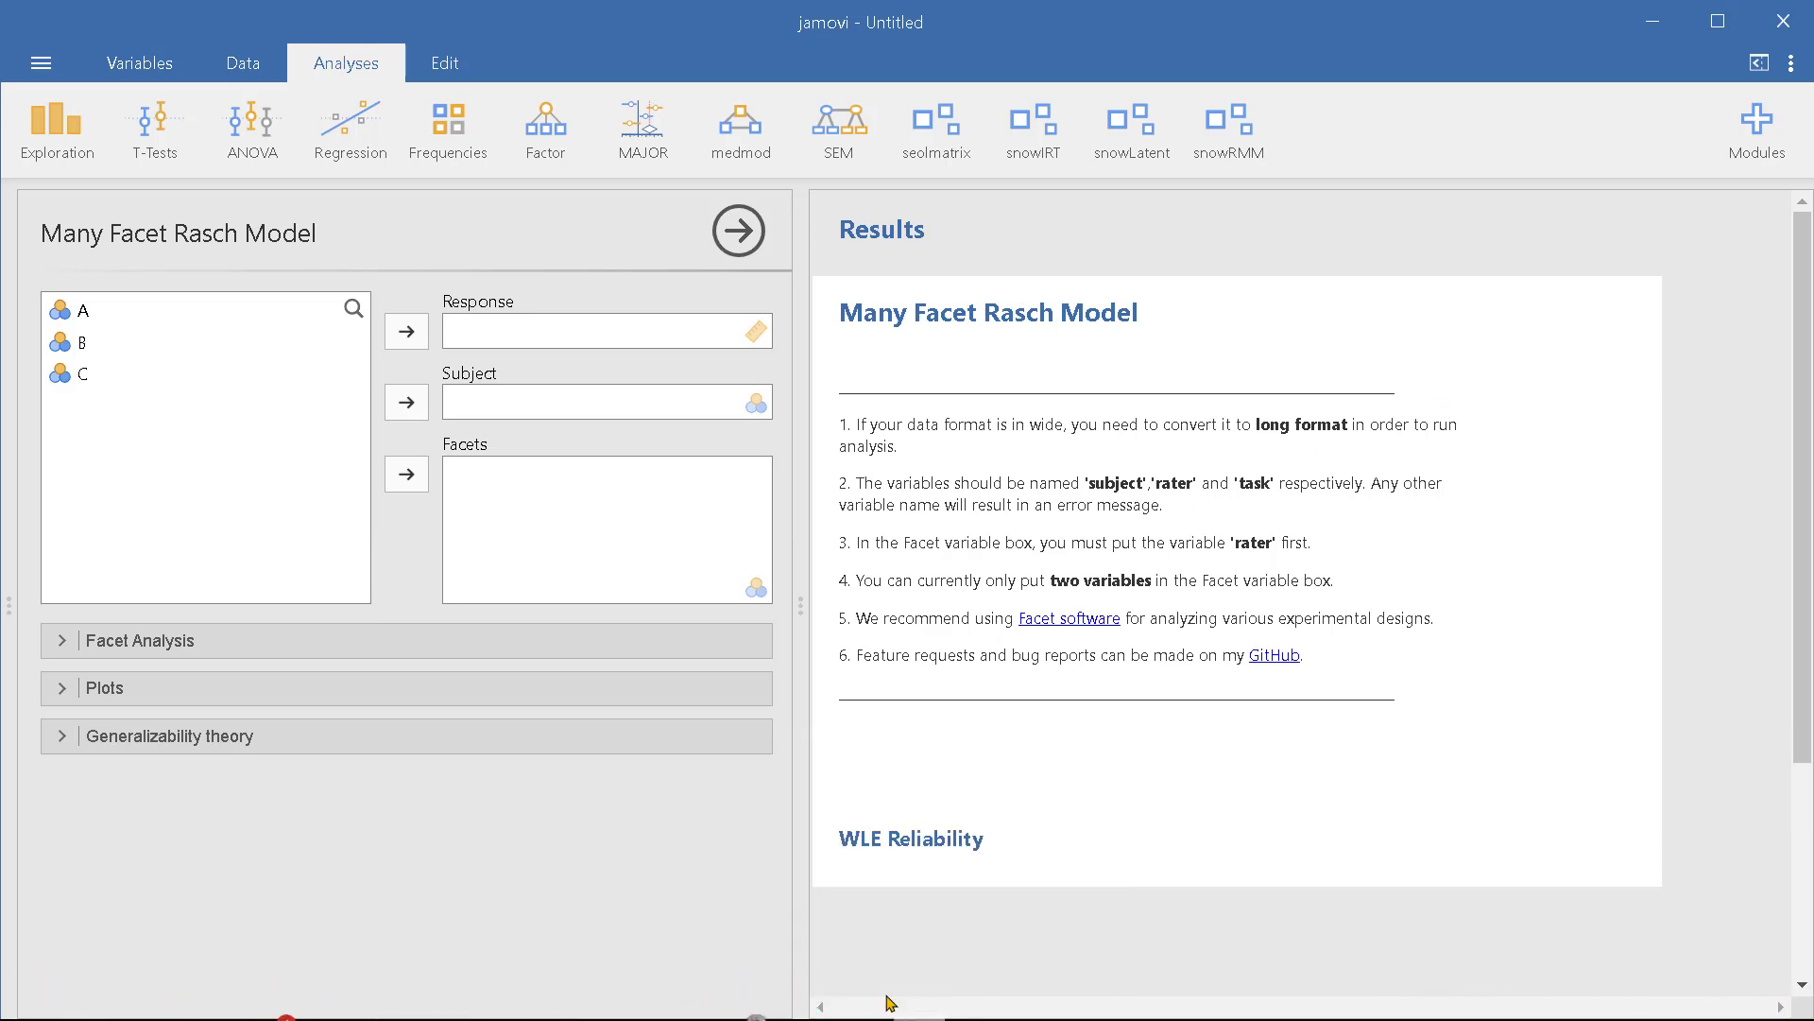
{"action": "mouse_move", "coordinate": [803, 990]}
{"action": "left_click", "coordinate": [875, 879]}
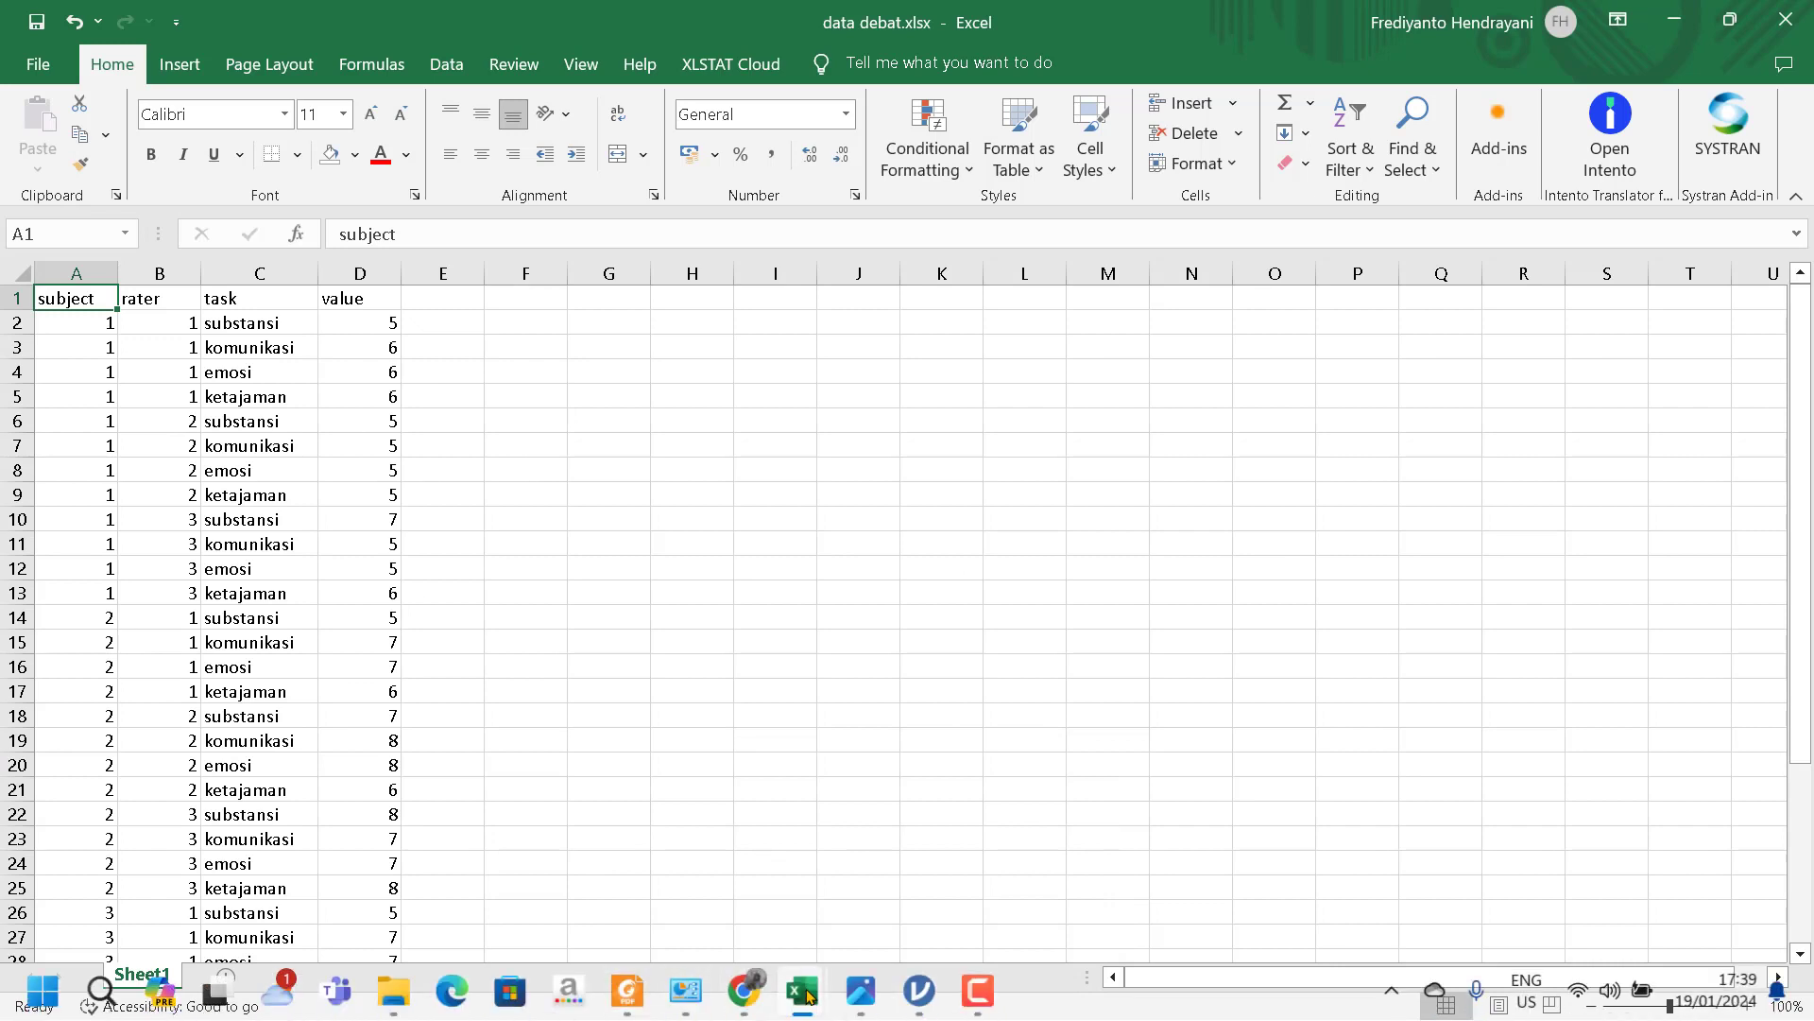
{"action": "mouse_move", "coordinate": [803, 990]}
{"action": "left_click", "coordinate": [684, 866]}
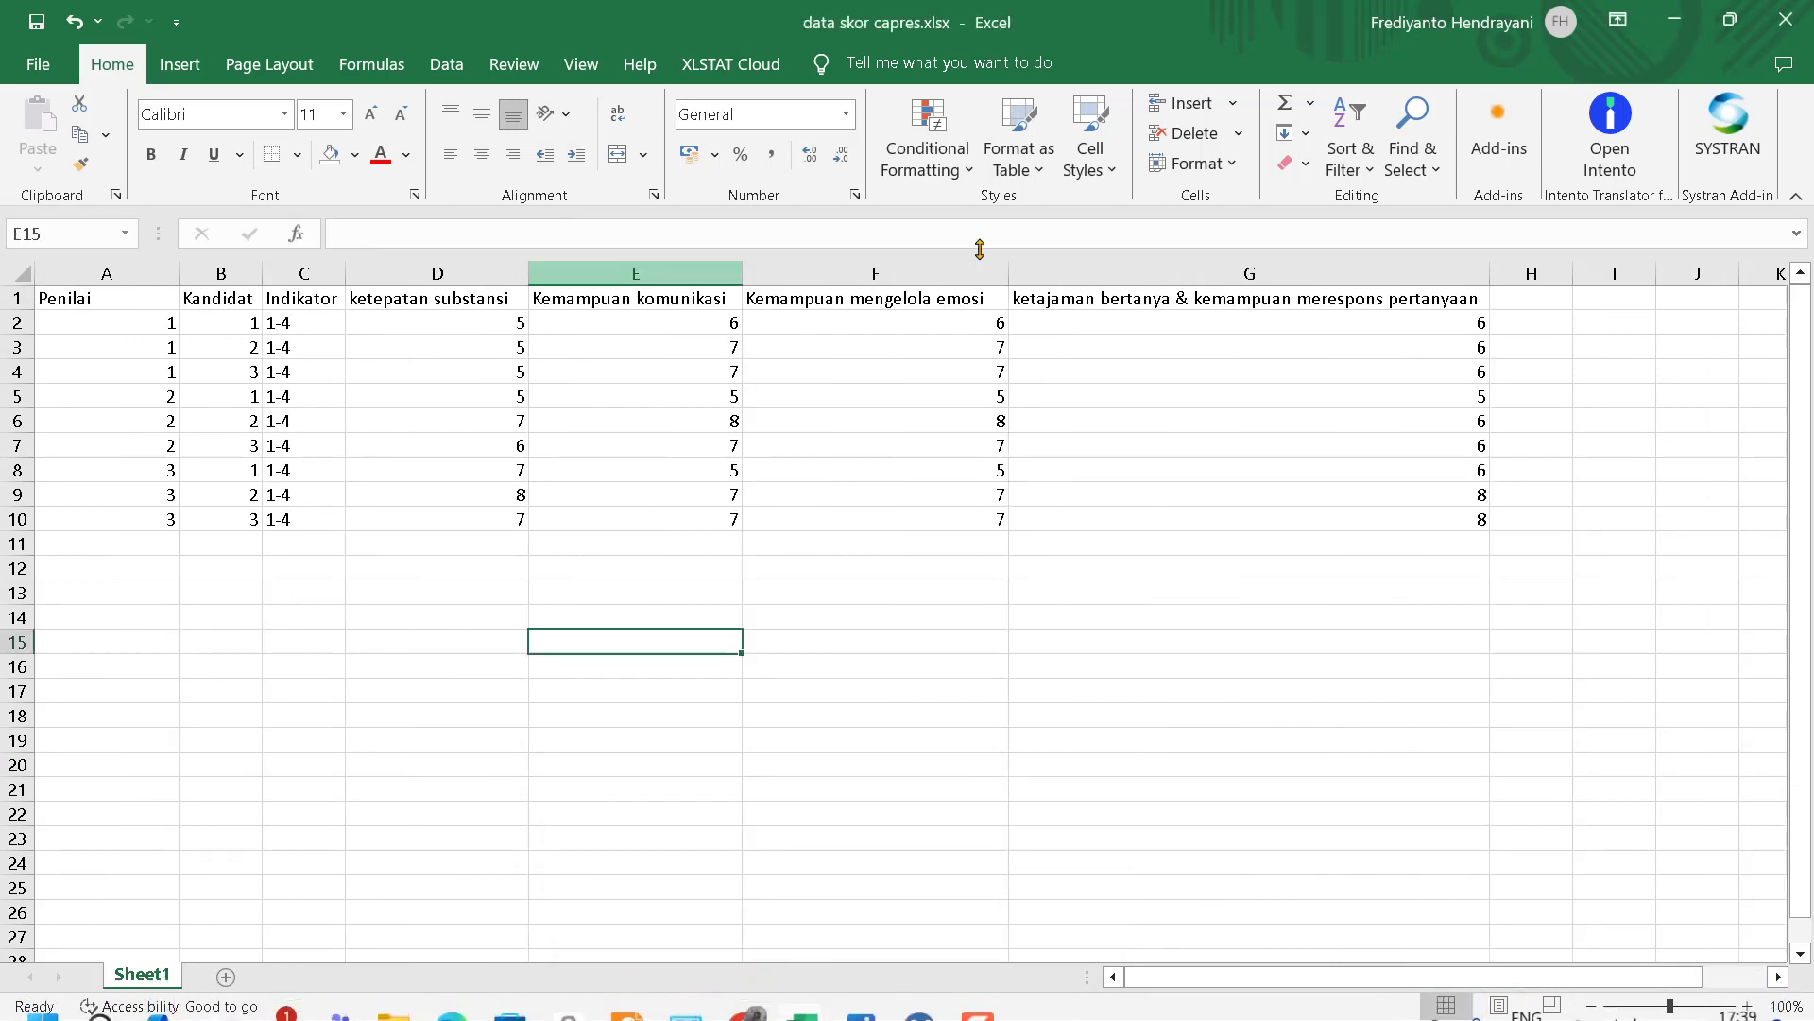
{"action": "mouse_move", "coordinate": [799, 1004]}
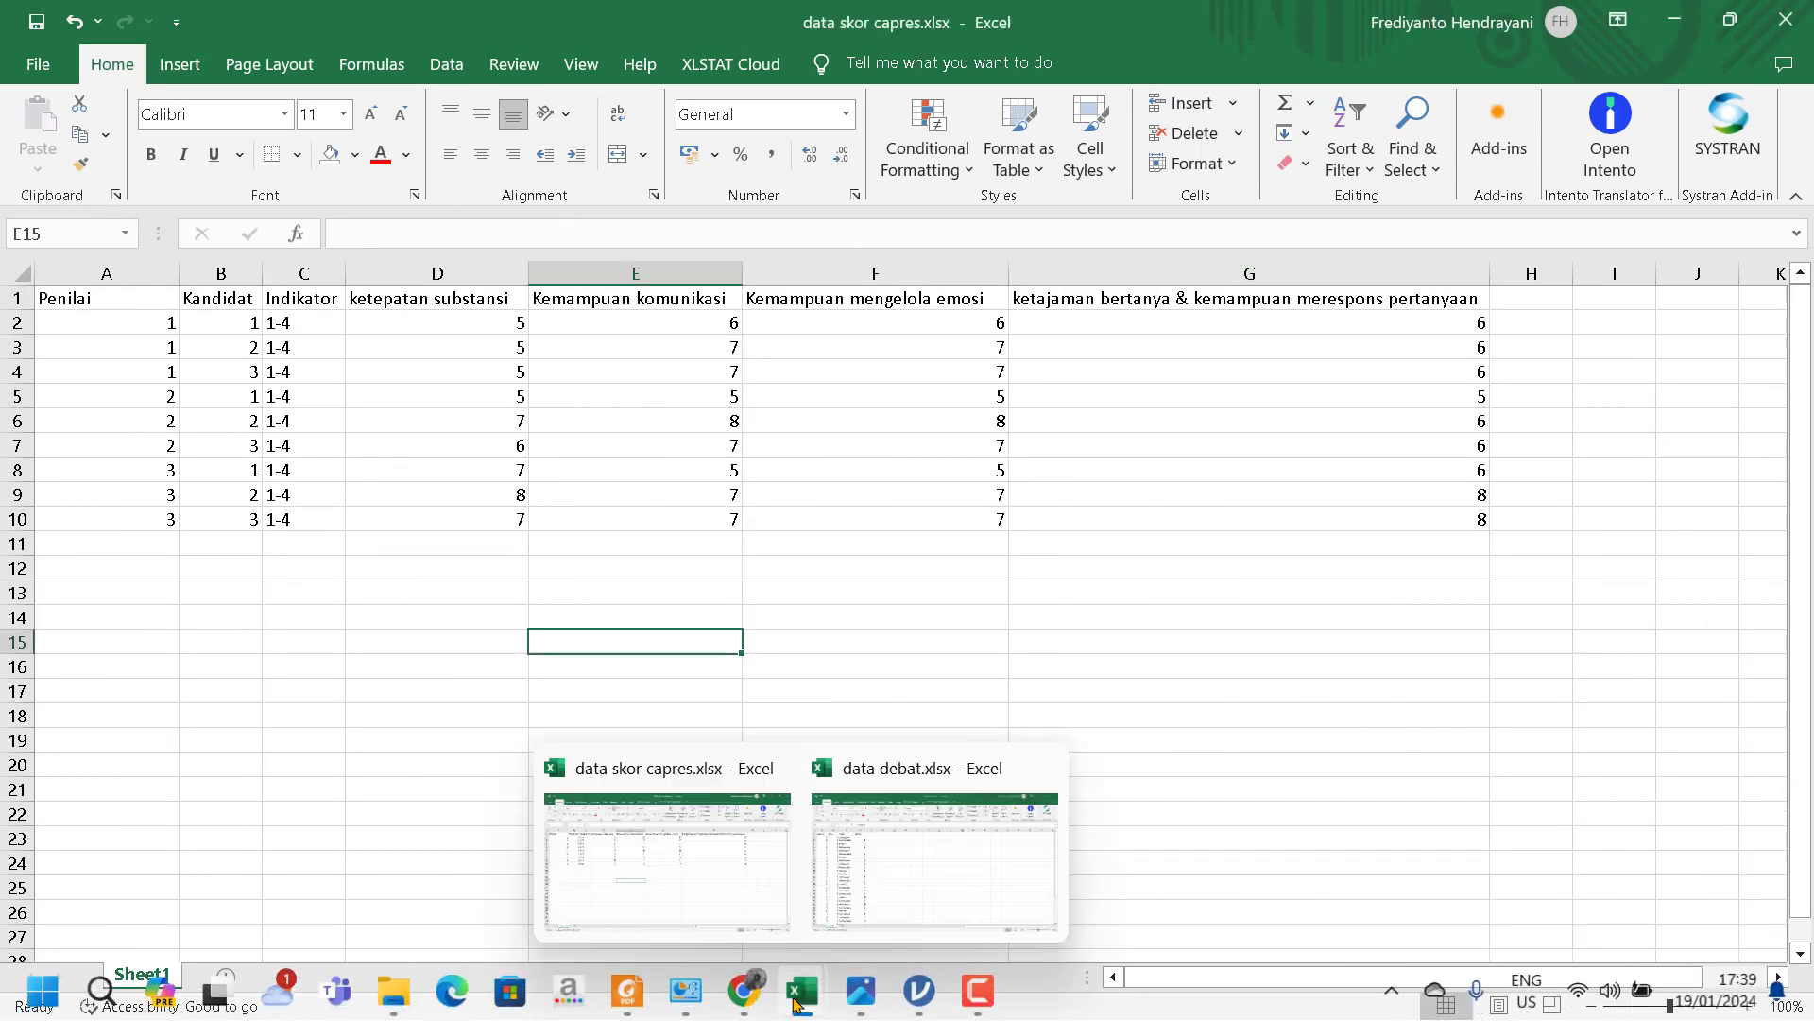
{"action": "left_click", "coordinate": [939, 829]}
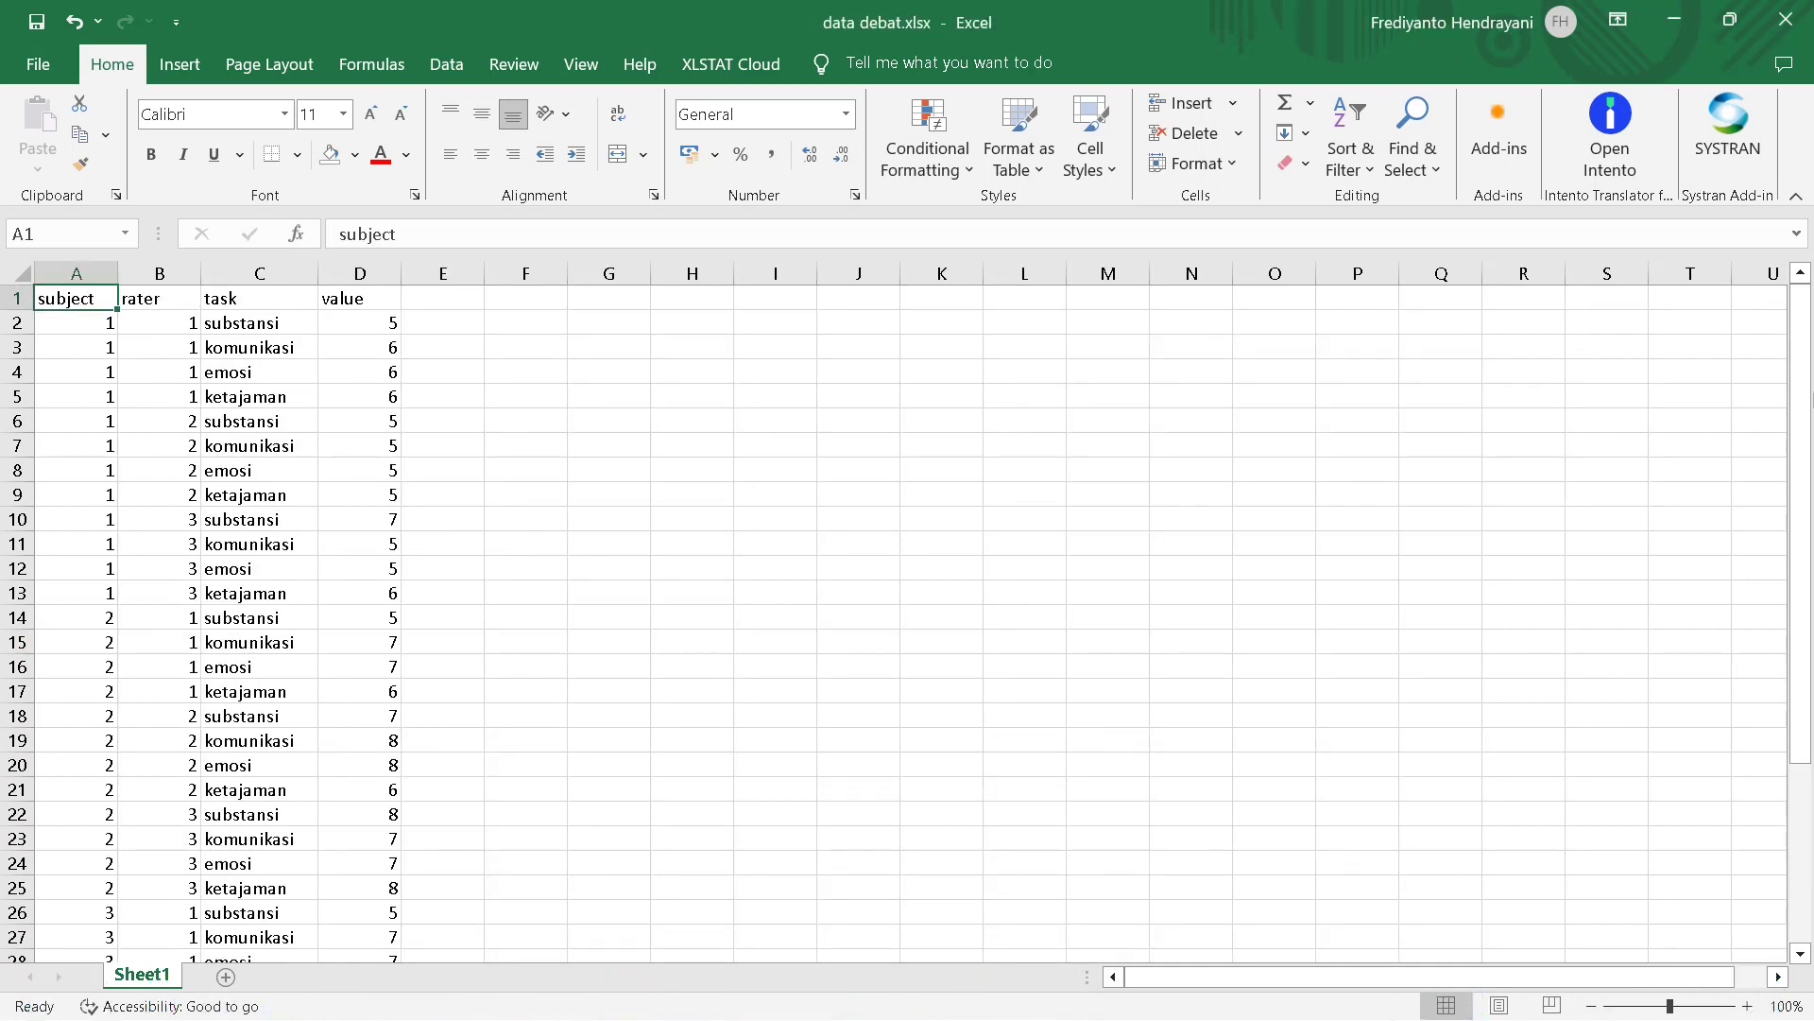
{"action": "left_click_drag", "start_coordinate": [1807, 412], "coordinate": [1803, 276]}
- Read the Many Facet Rasch Model data requirements in jamovi and check the columns of data debat.xlsx in Excel against them
{"action": "mouse_move", "coordinate": [966, 999]}
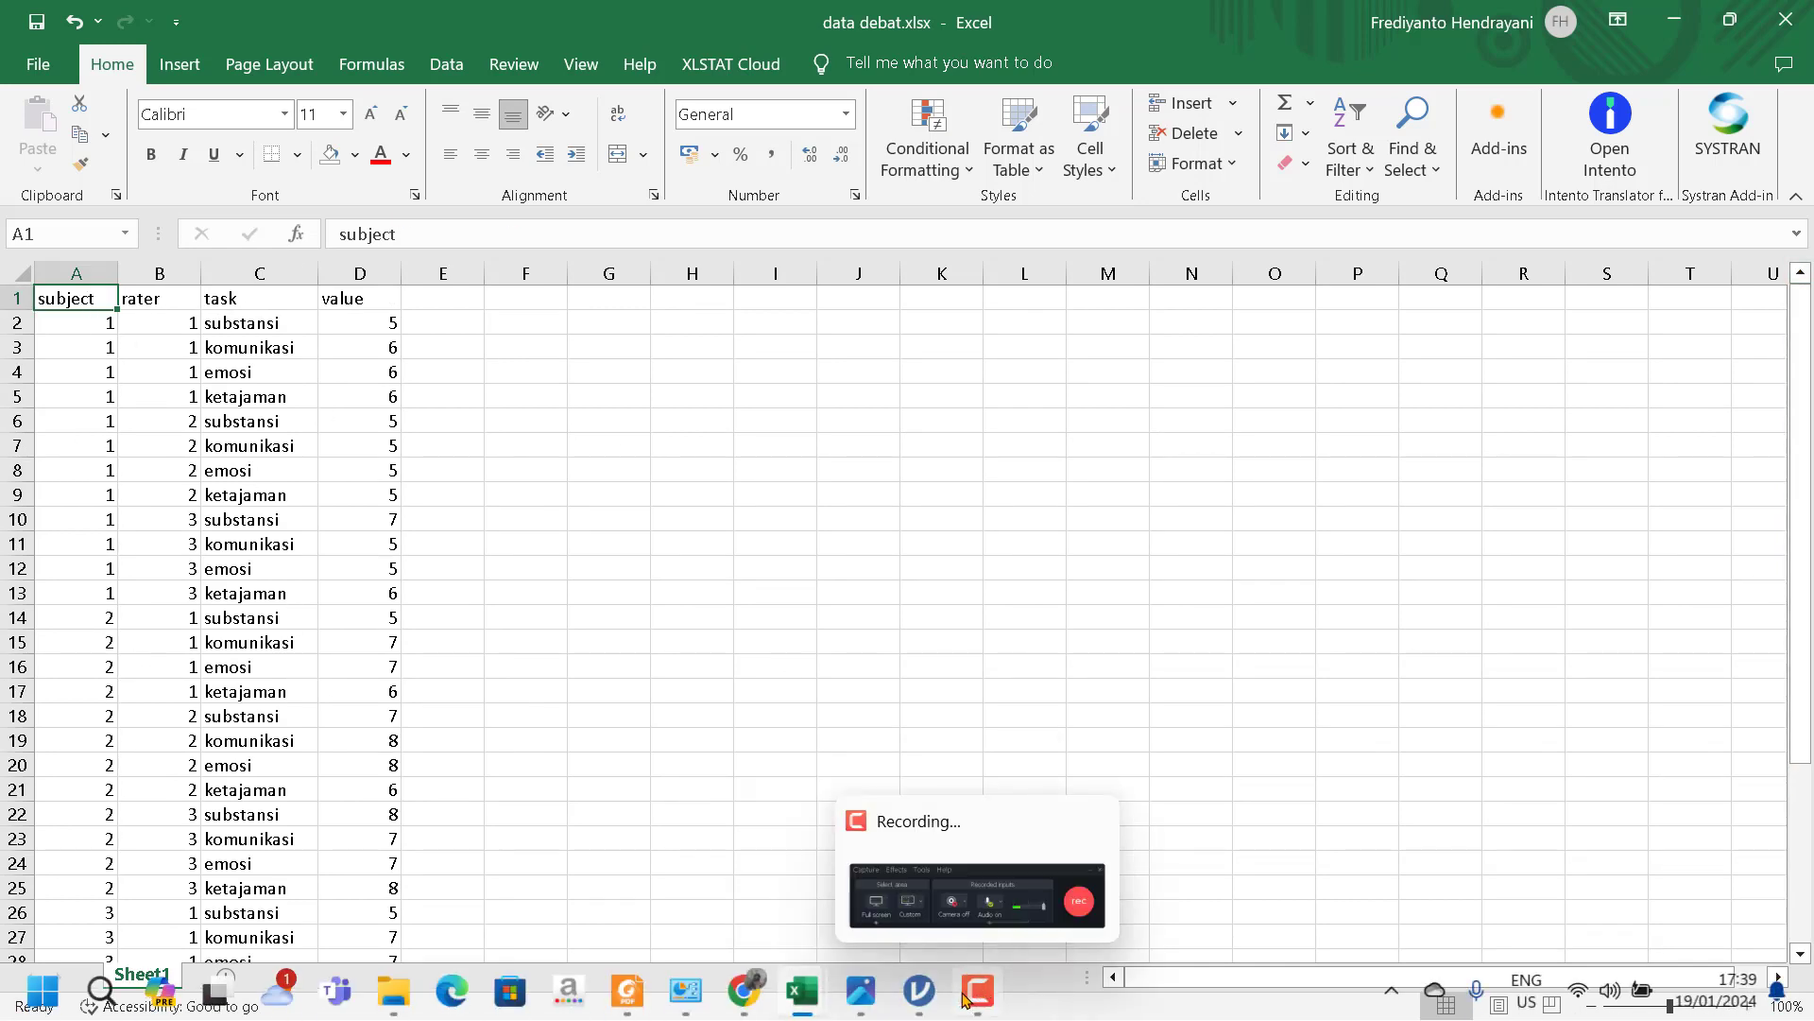
{"action": "left_click", "coordinate": [983, 891]}
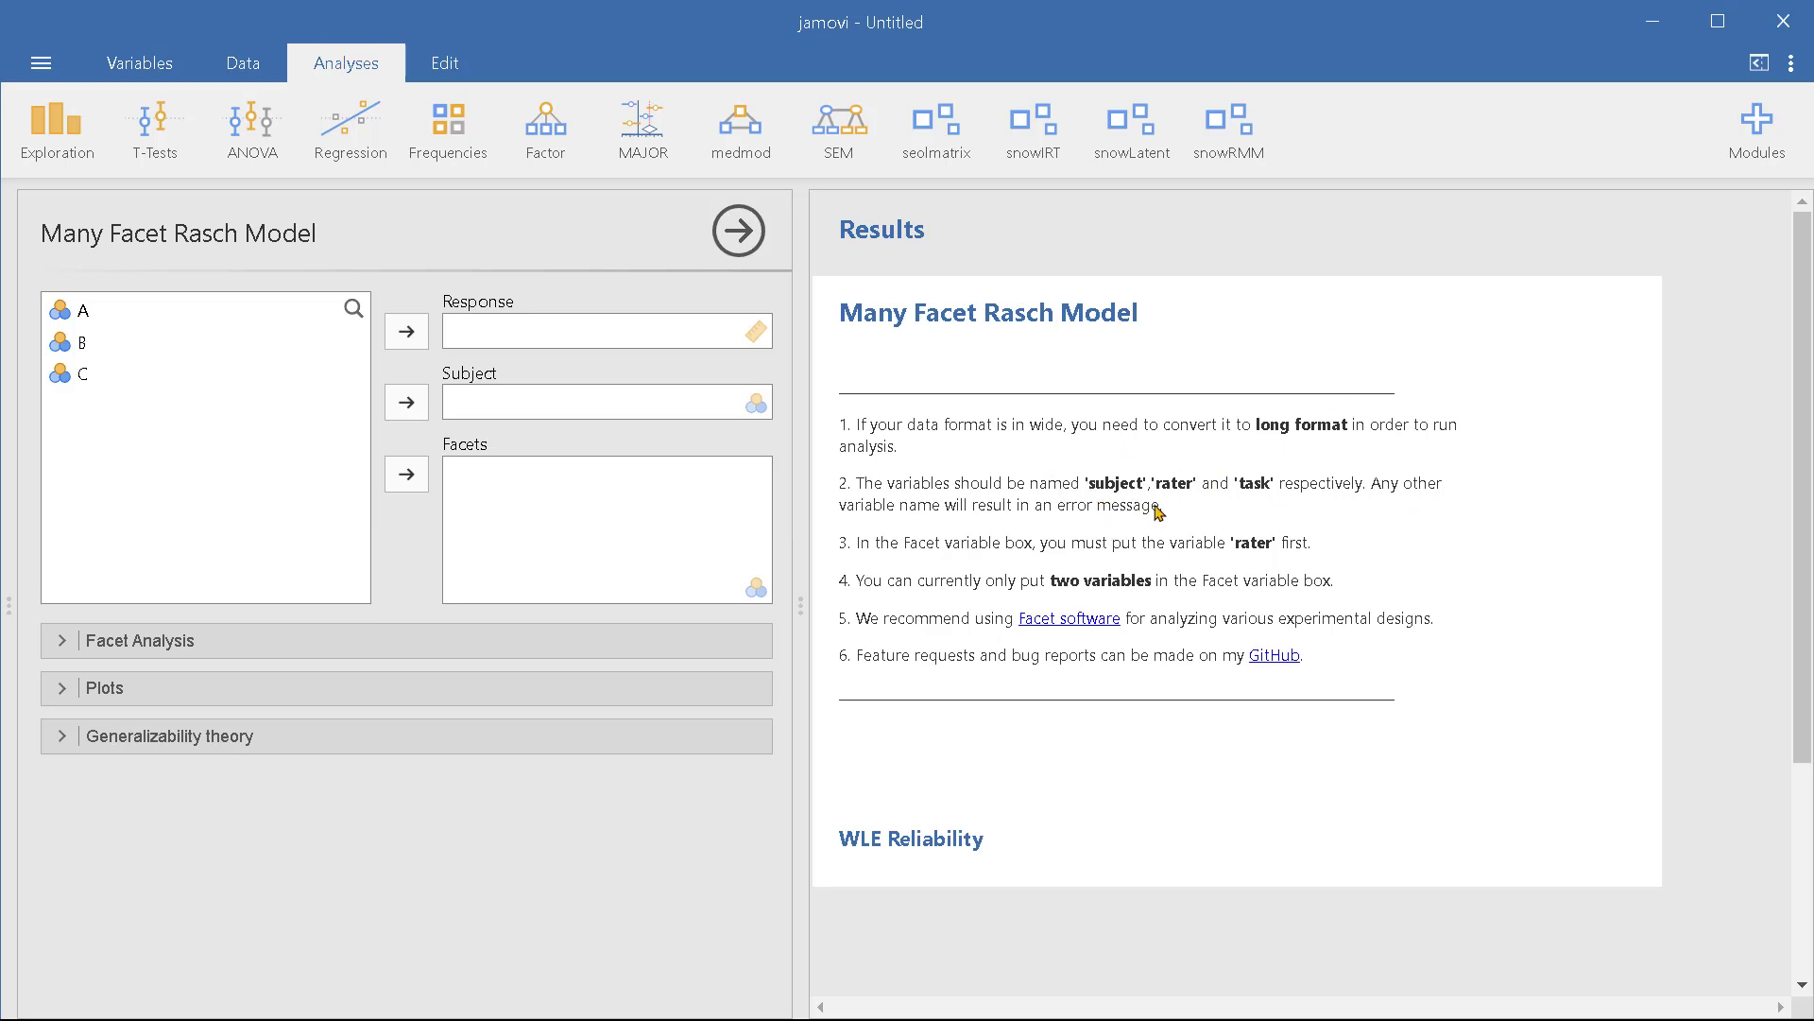
{"action": "mouse_move", "coordinate": [727, 1018]}
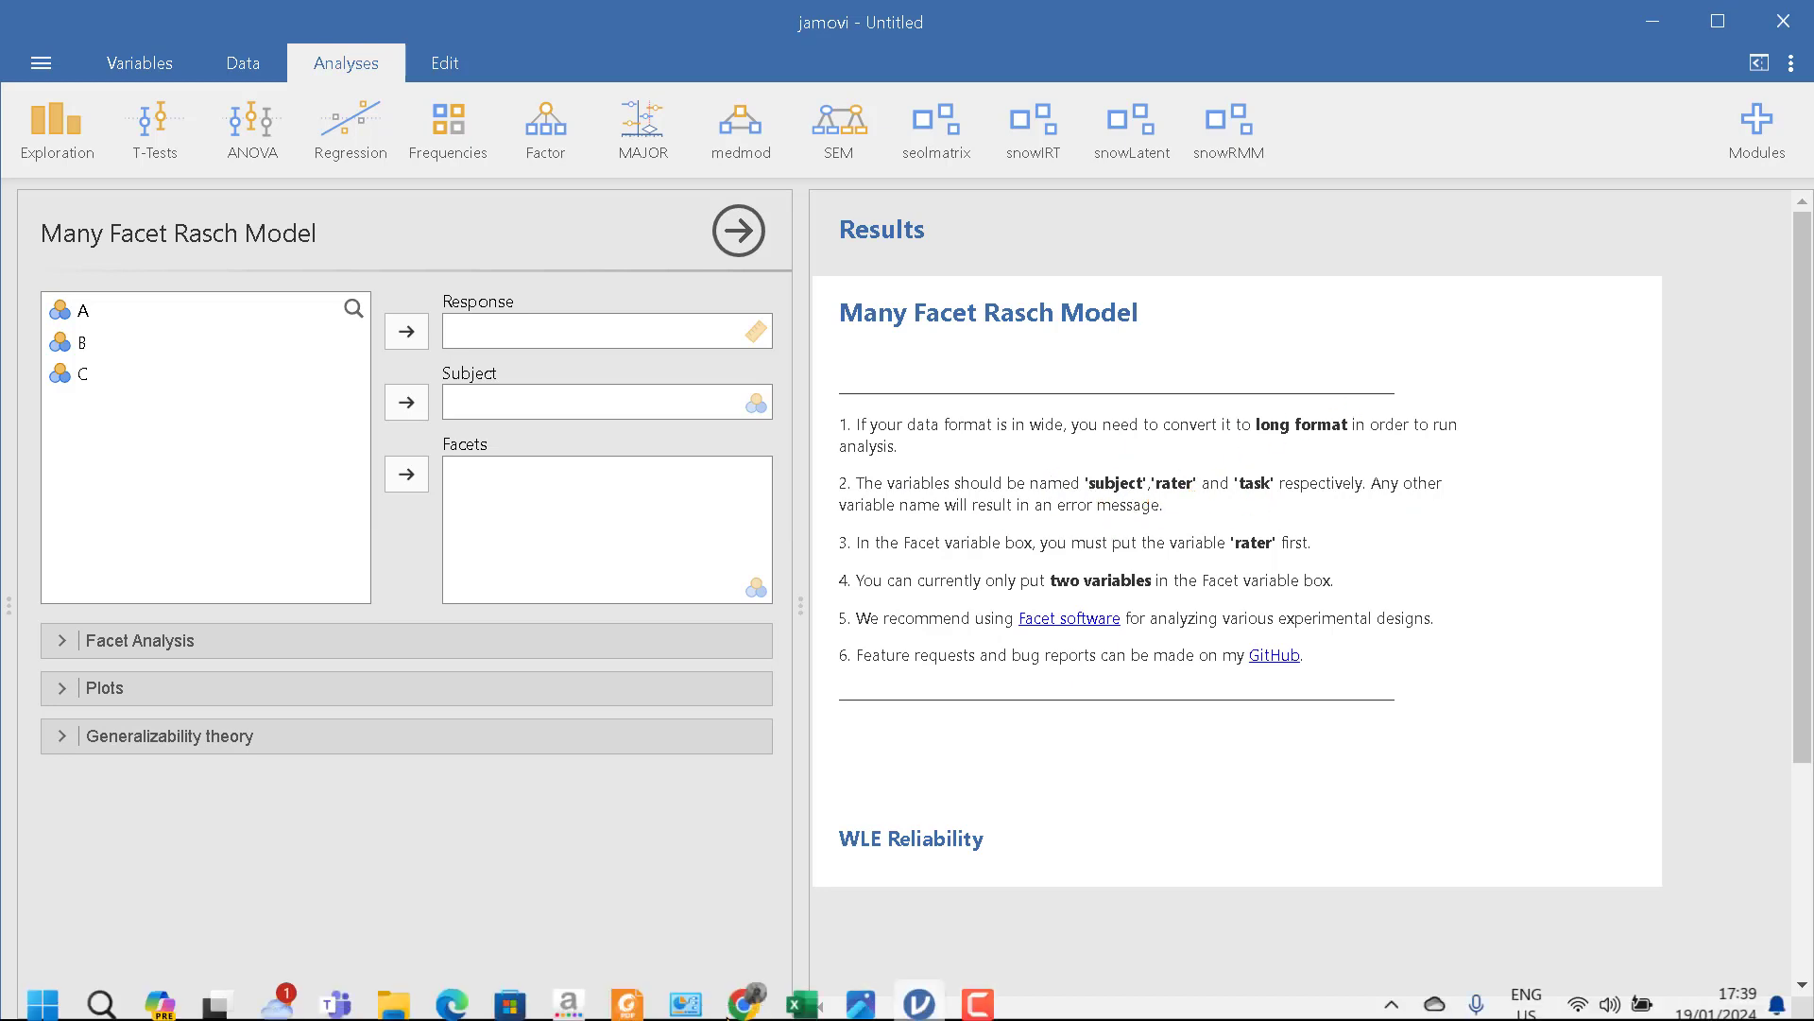
{"action": "mouse_move", "coordinate": [802, 1004]}
{"action": "left_click", "coordinate": [888, 897]}
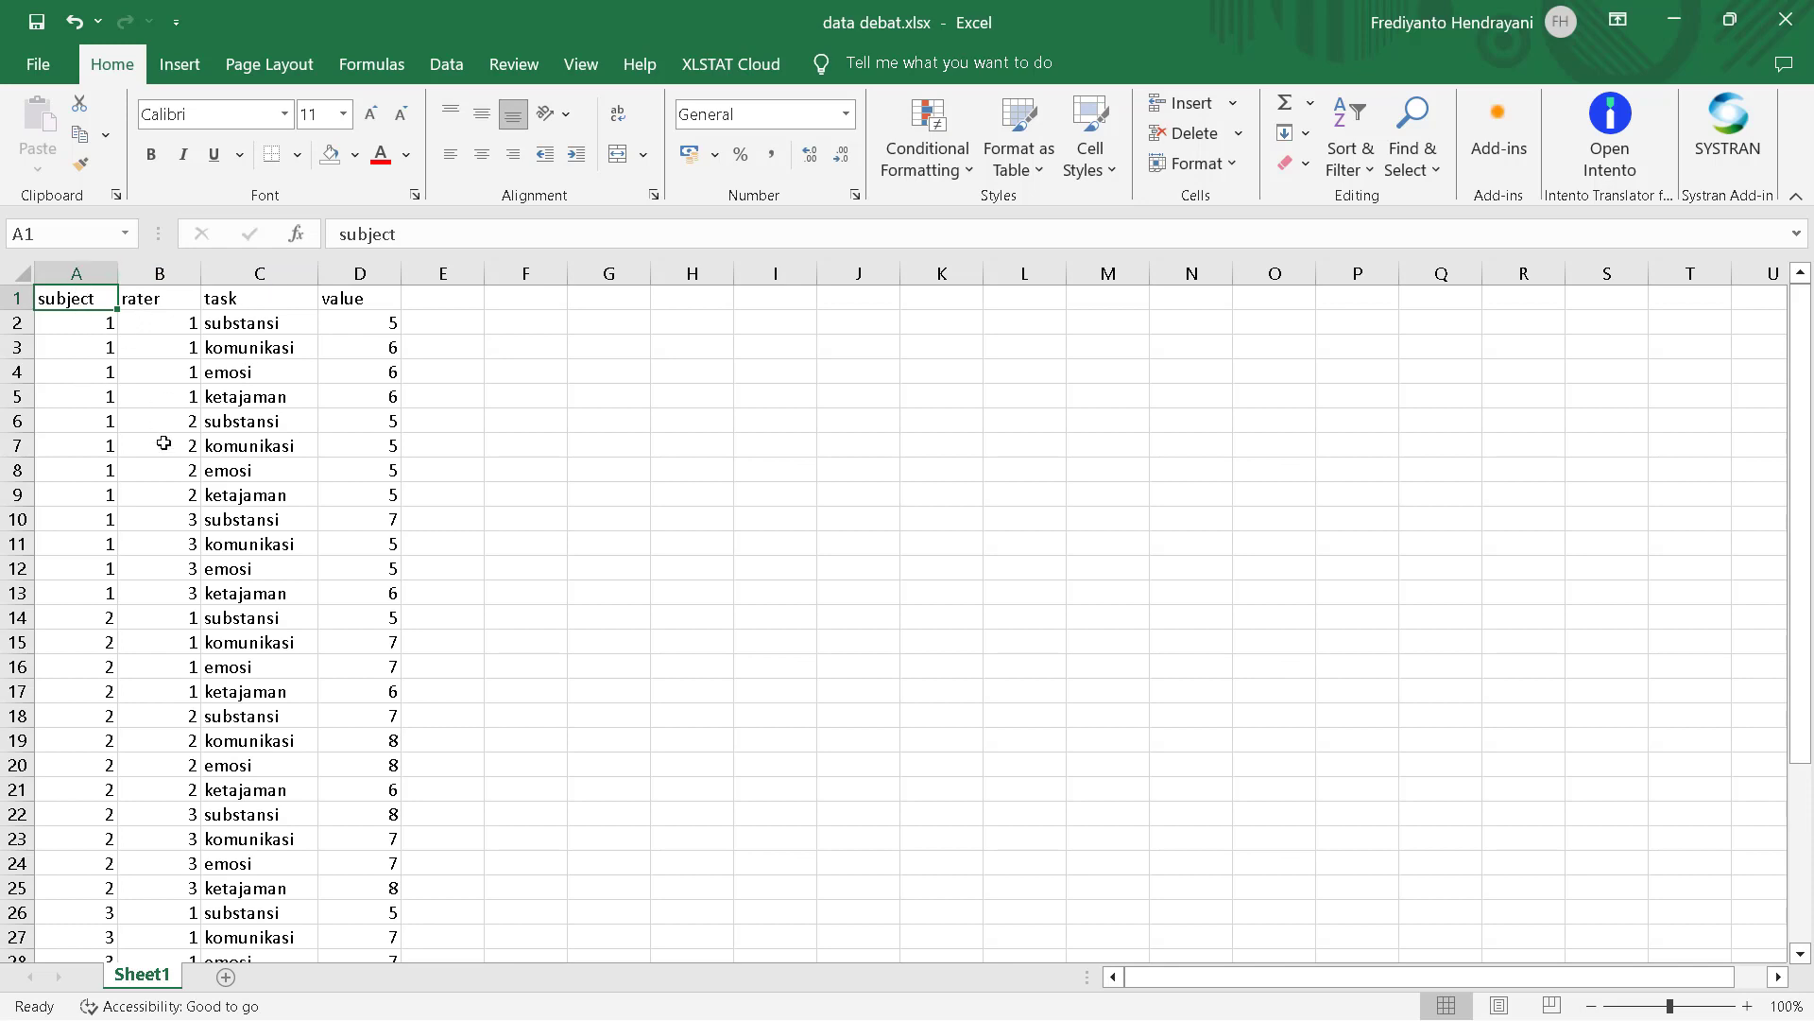
{"action": "mouse_move", "coordinate": [1805, 390]}
{"action": "left_mouse_down"}
{"action": "mouse_move", "coordinate": [1805, 570]}
{"action": "mouse_move", "coordinate": [1804, 397]}
{"action": "left_mouse_up"}
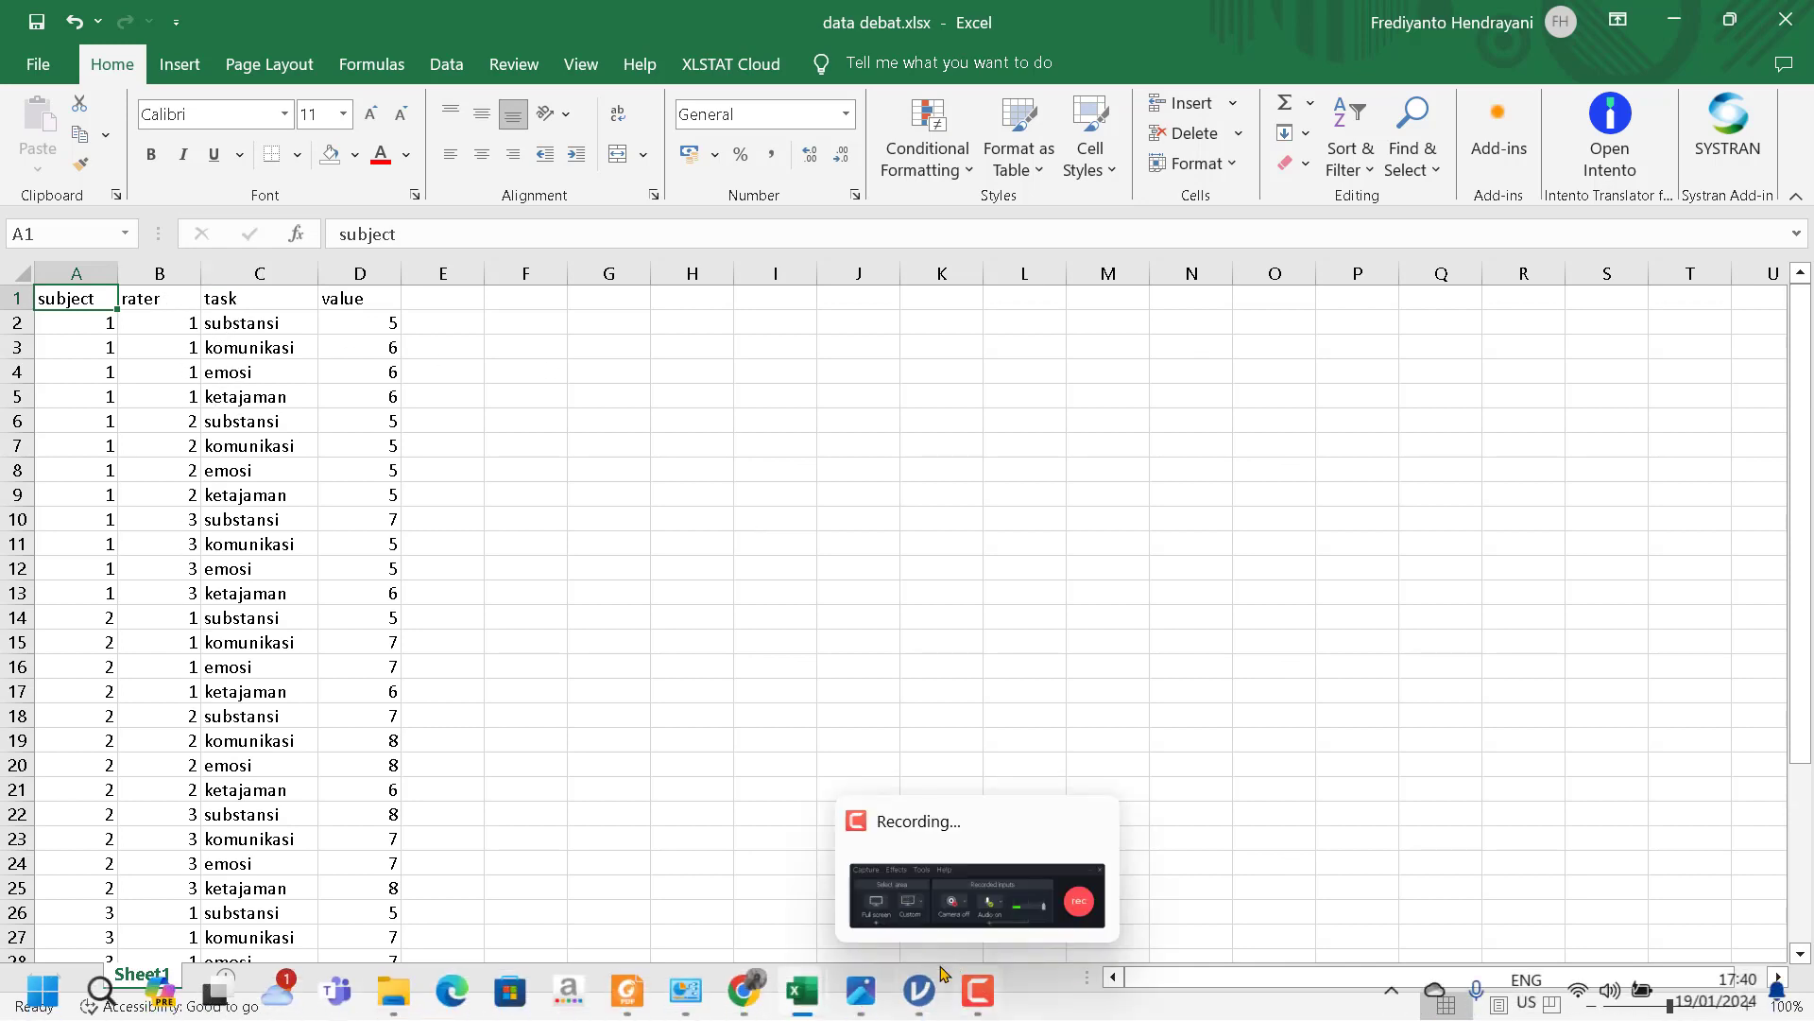
- Review the Many Facet Rasch Model variable fields in jamovi, recheck data debat.xlsx in Excel, and minimize both workbooks
{"action": "mouse_move", "coordinate": [920, 990]}
{"action": "left_click", "coordinate": [950, 870]}
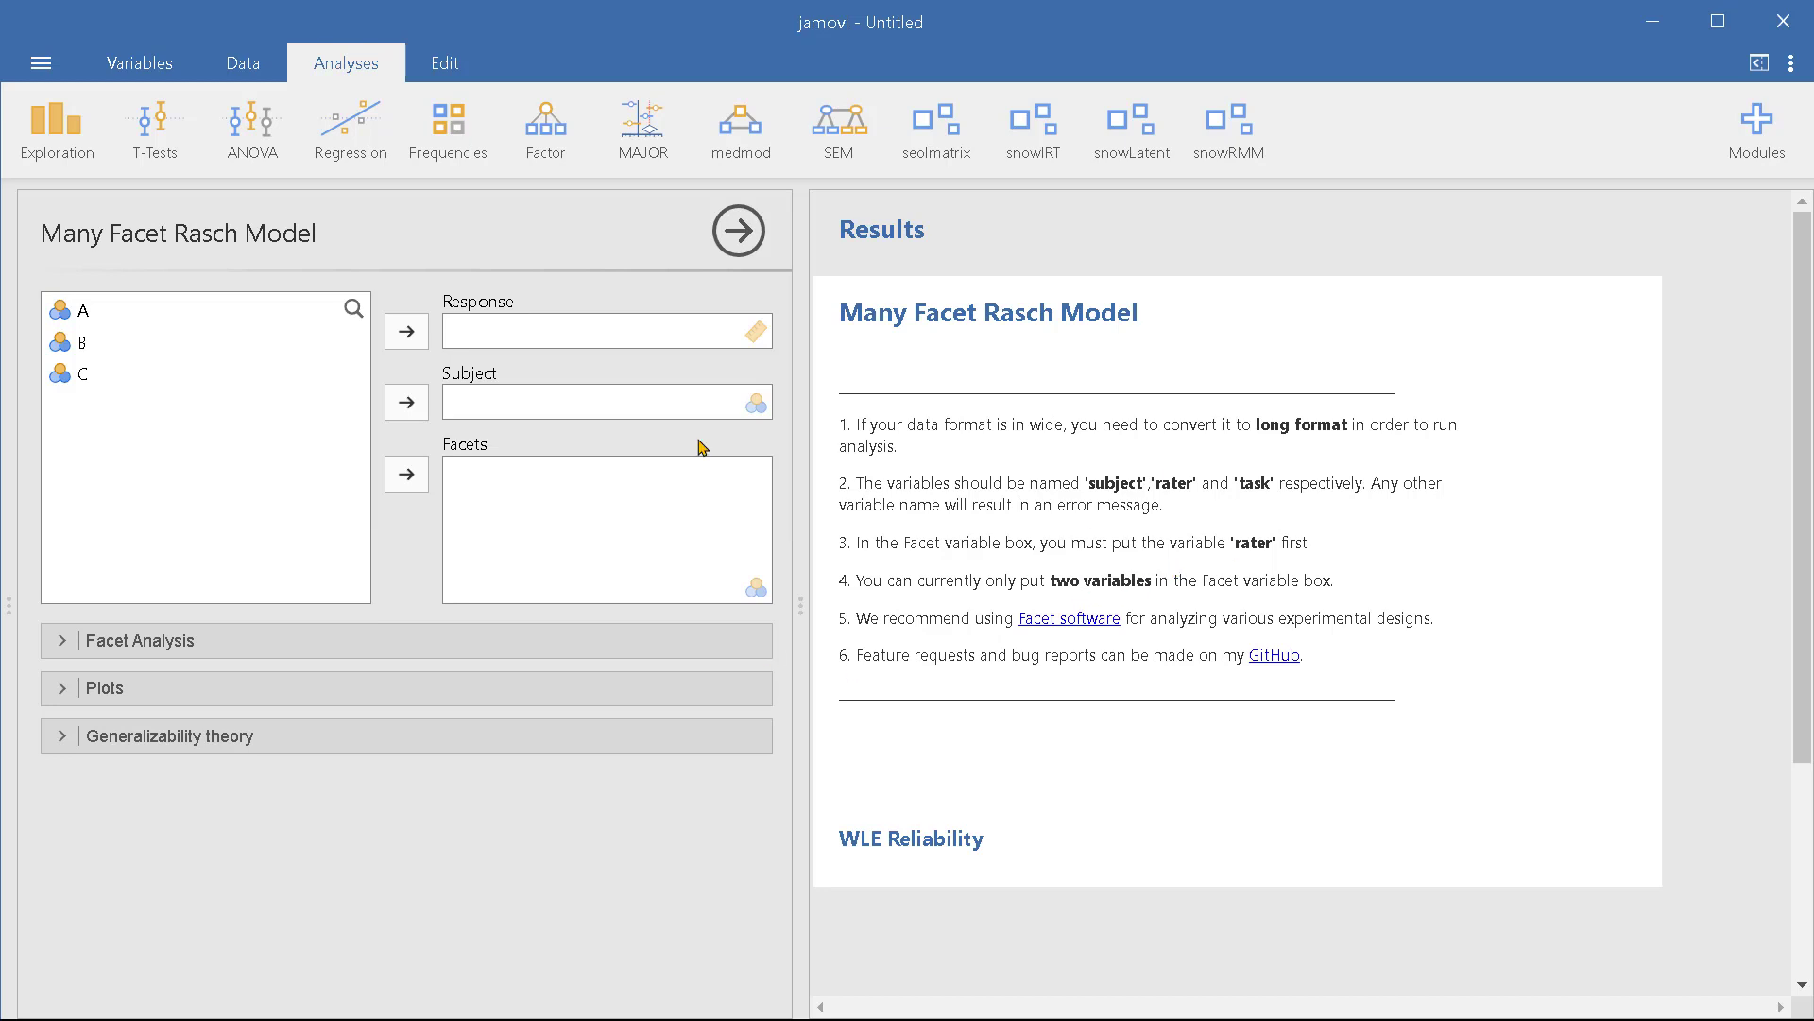
{"action": "left_click", "coordinate": [802, 990]}
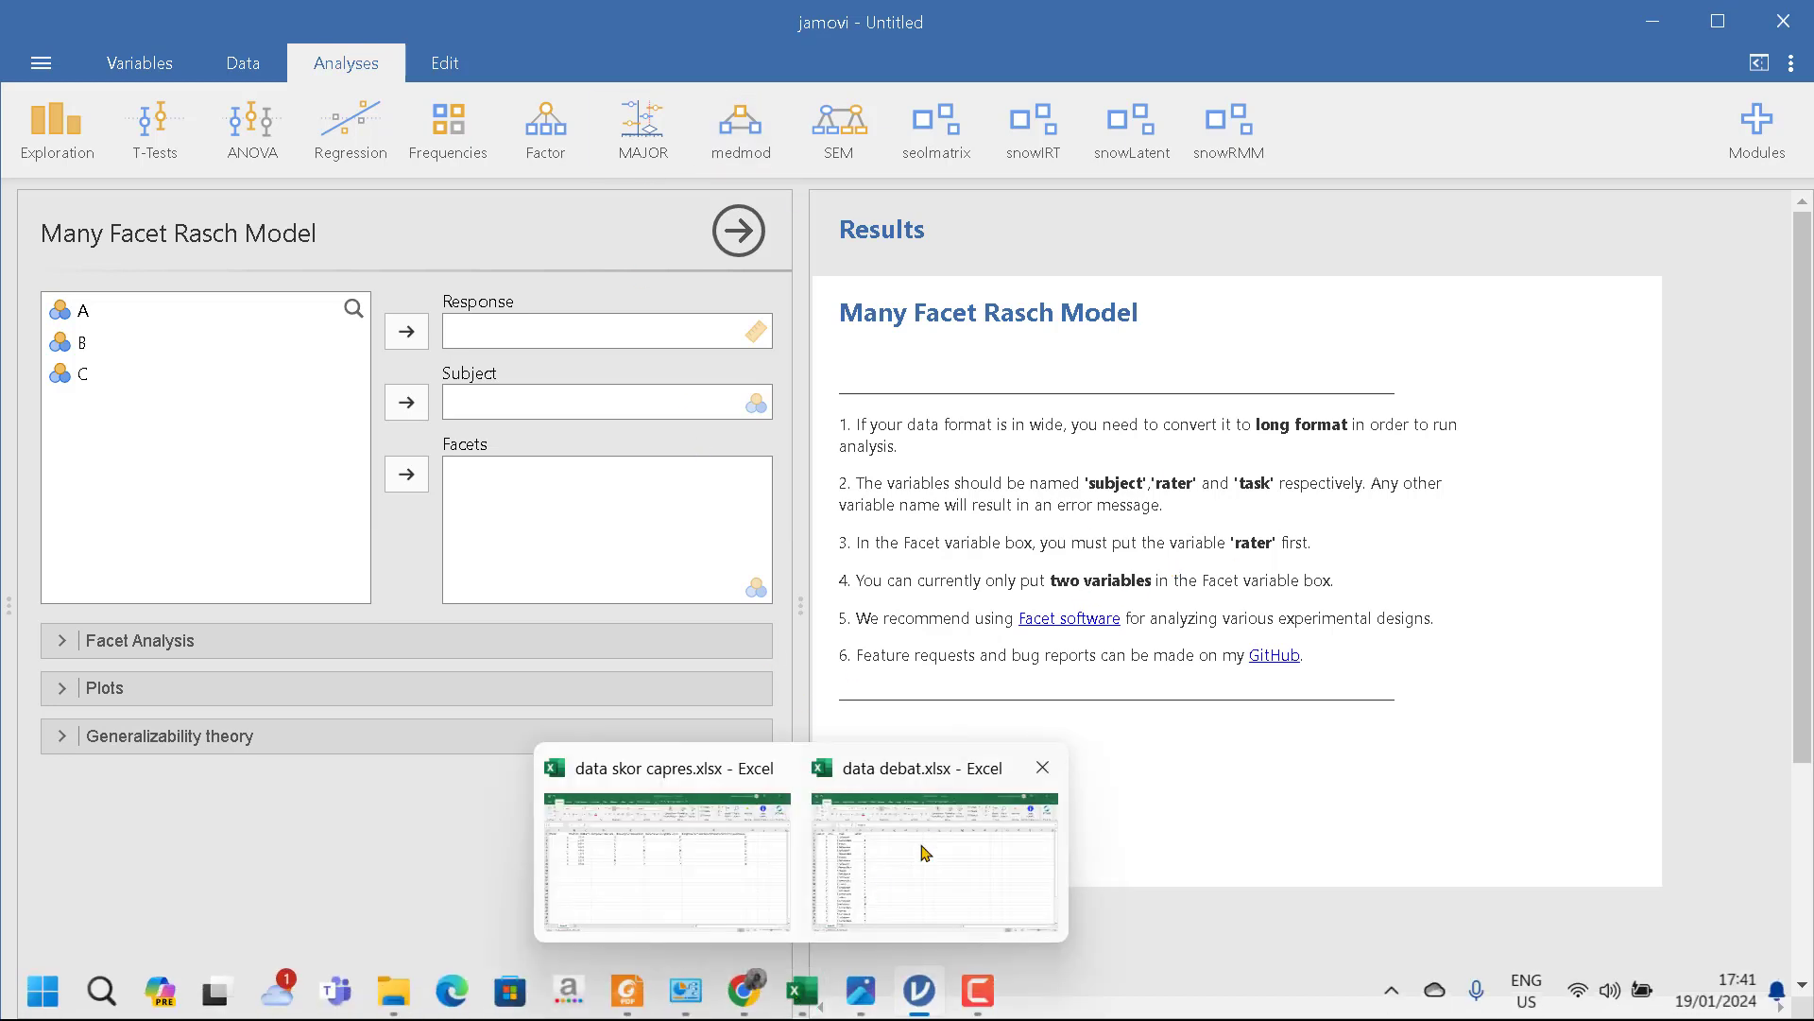
{"action": "left_click", "coordinate": [932, 843]}
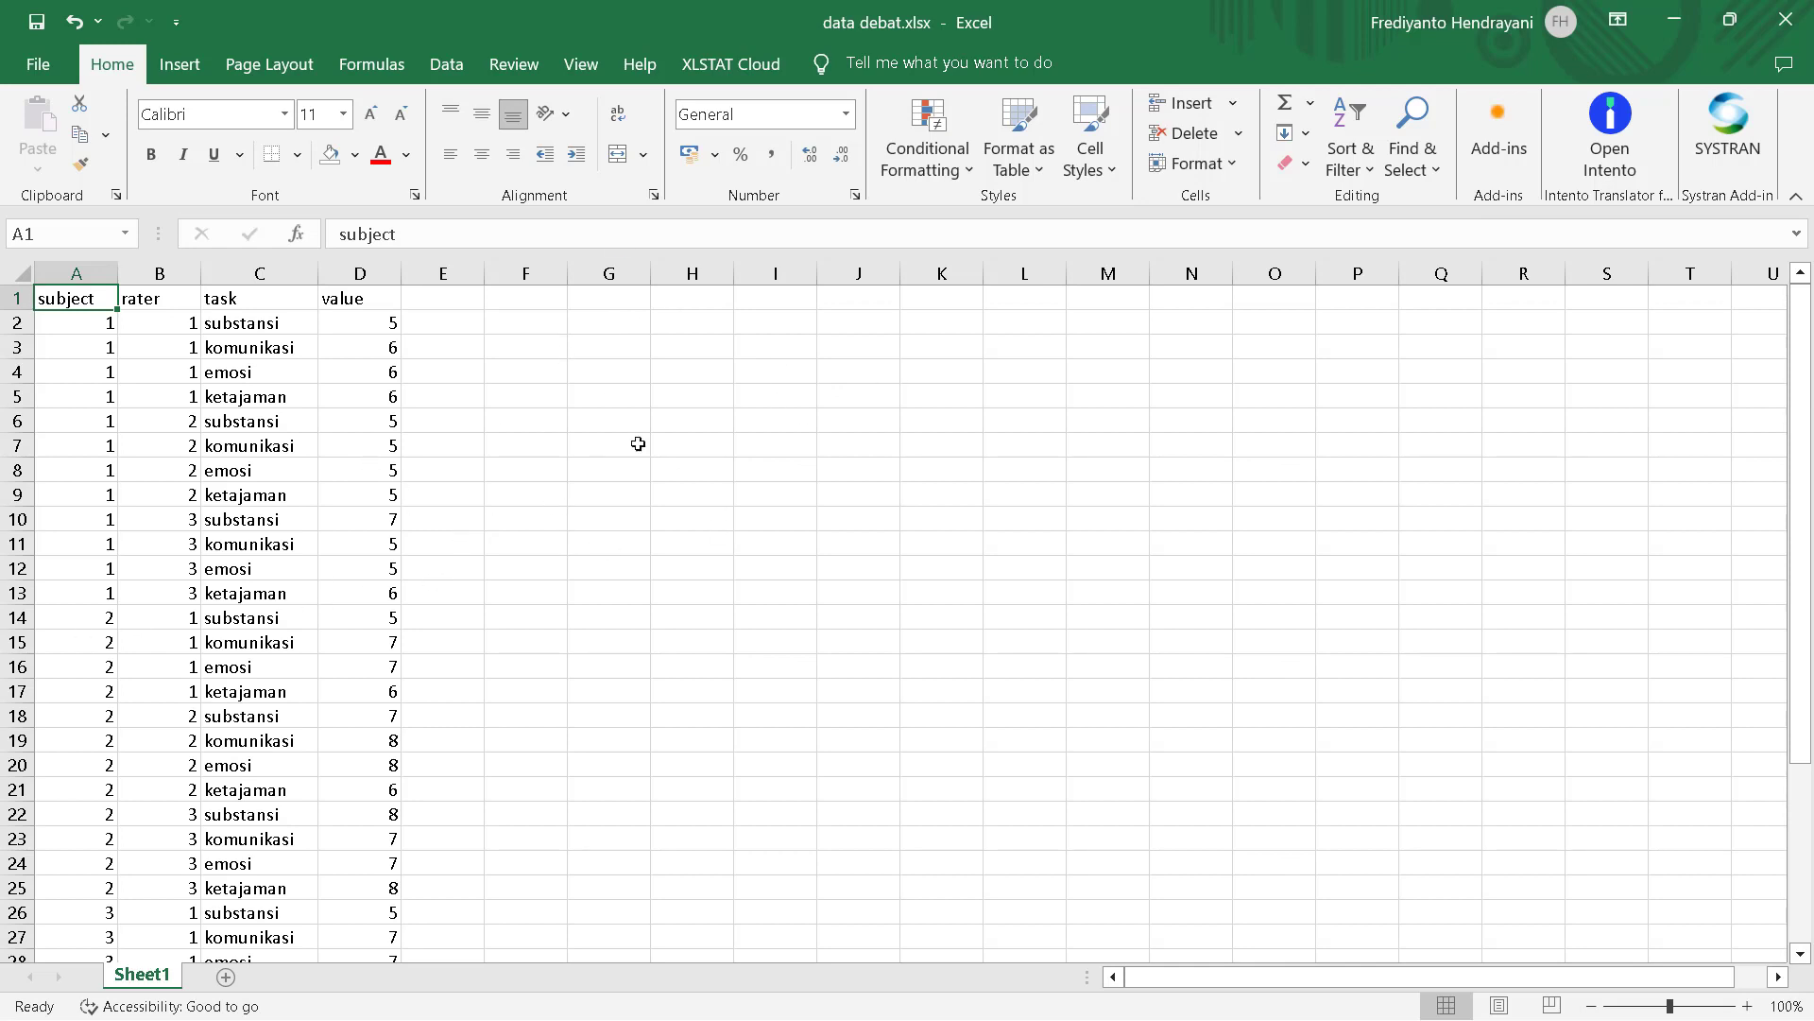
{"action": "left_click", "coordinate": [1673, 27]}
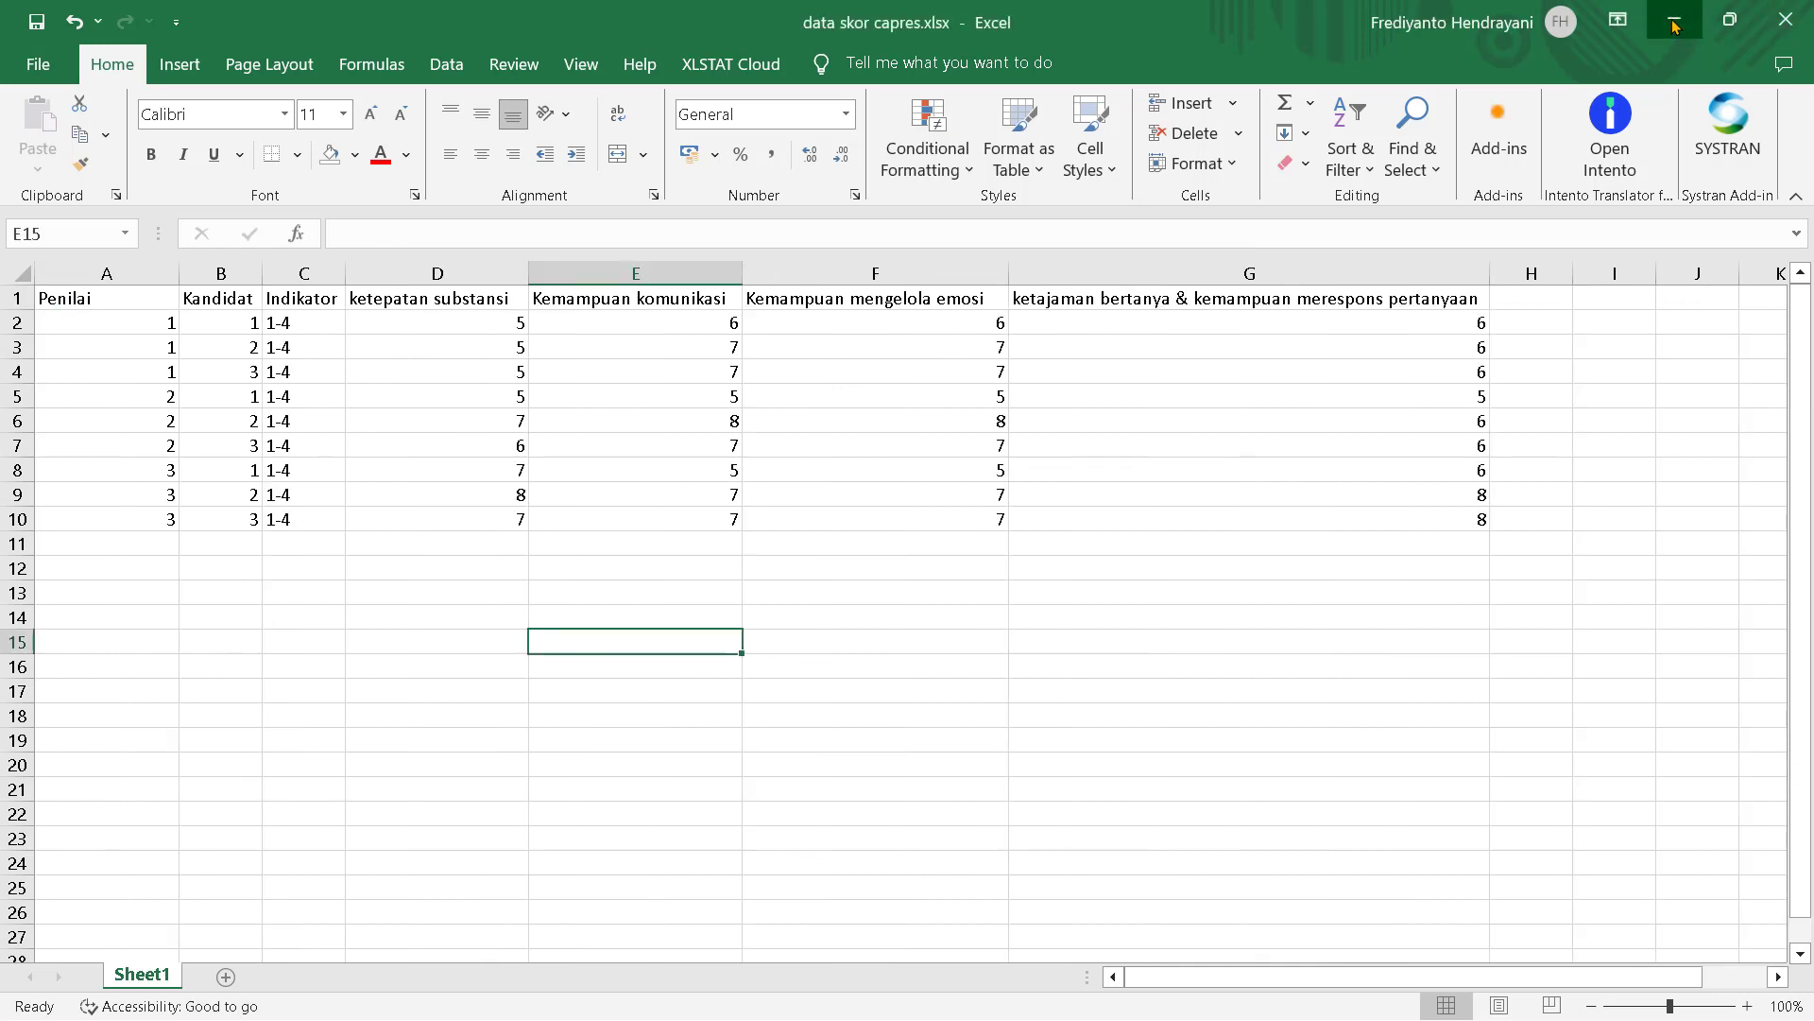
{"action": "left_click", "coordinate": [1673, 27]}
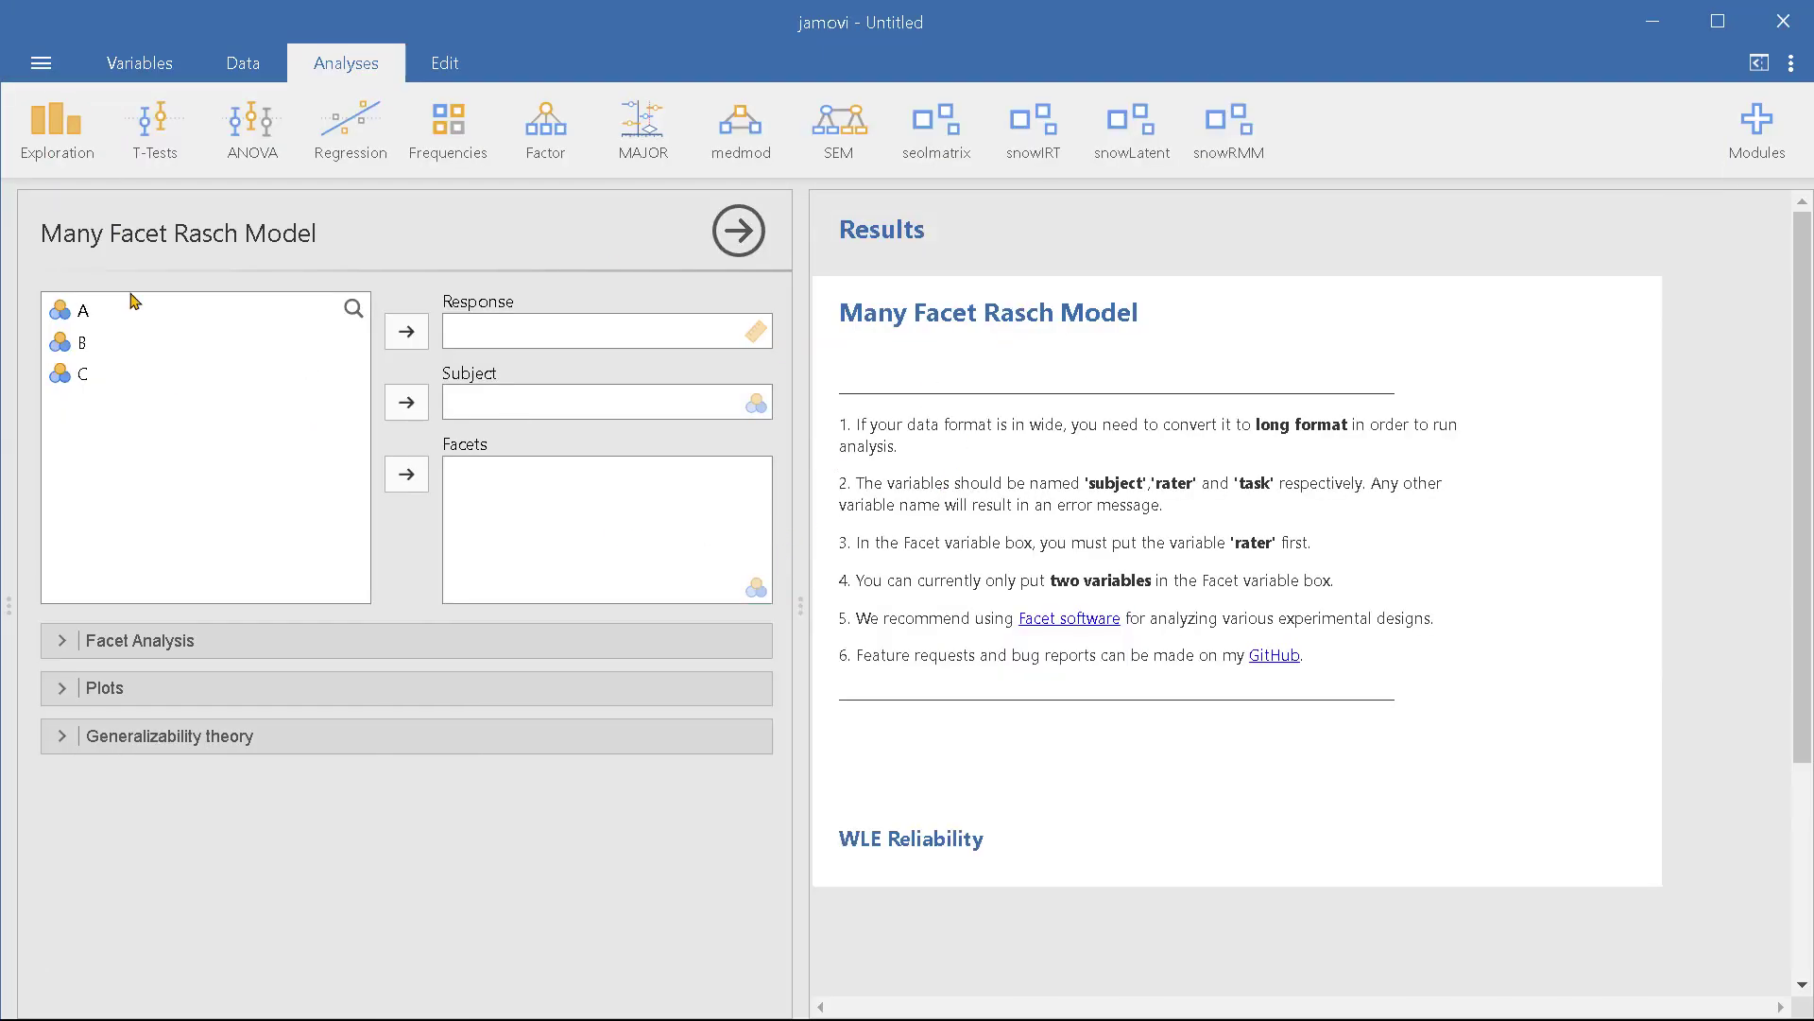
- Close the Many Facet Rasch Model options and remove the analysis from the results
{"action": "left_click", "coordinate": [733, 232]}
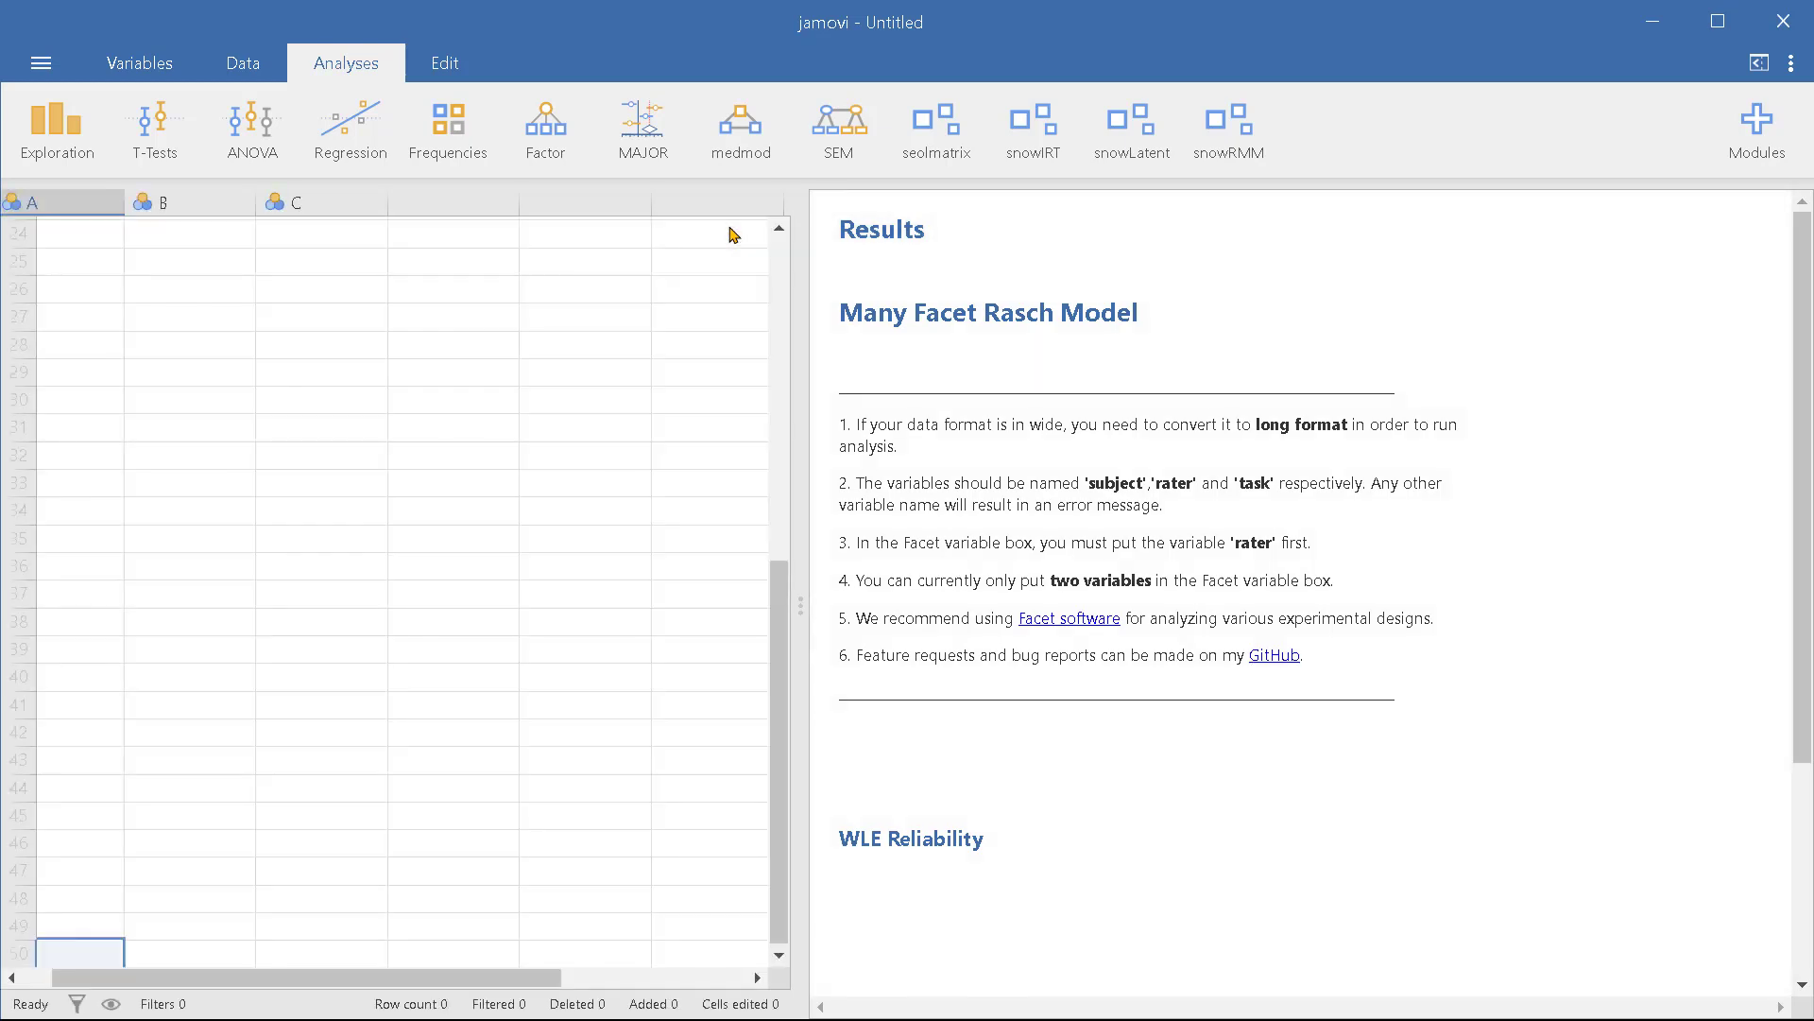
{"action": "right_click", "coordinate": [858, 253]}
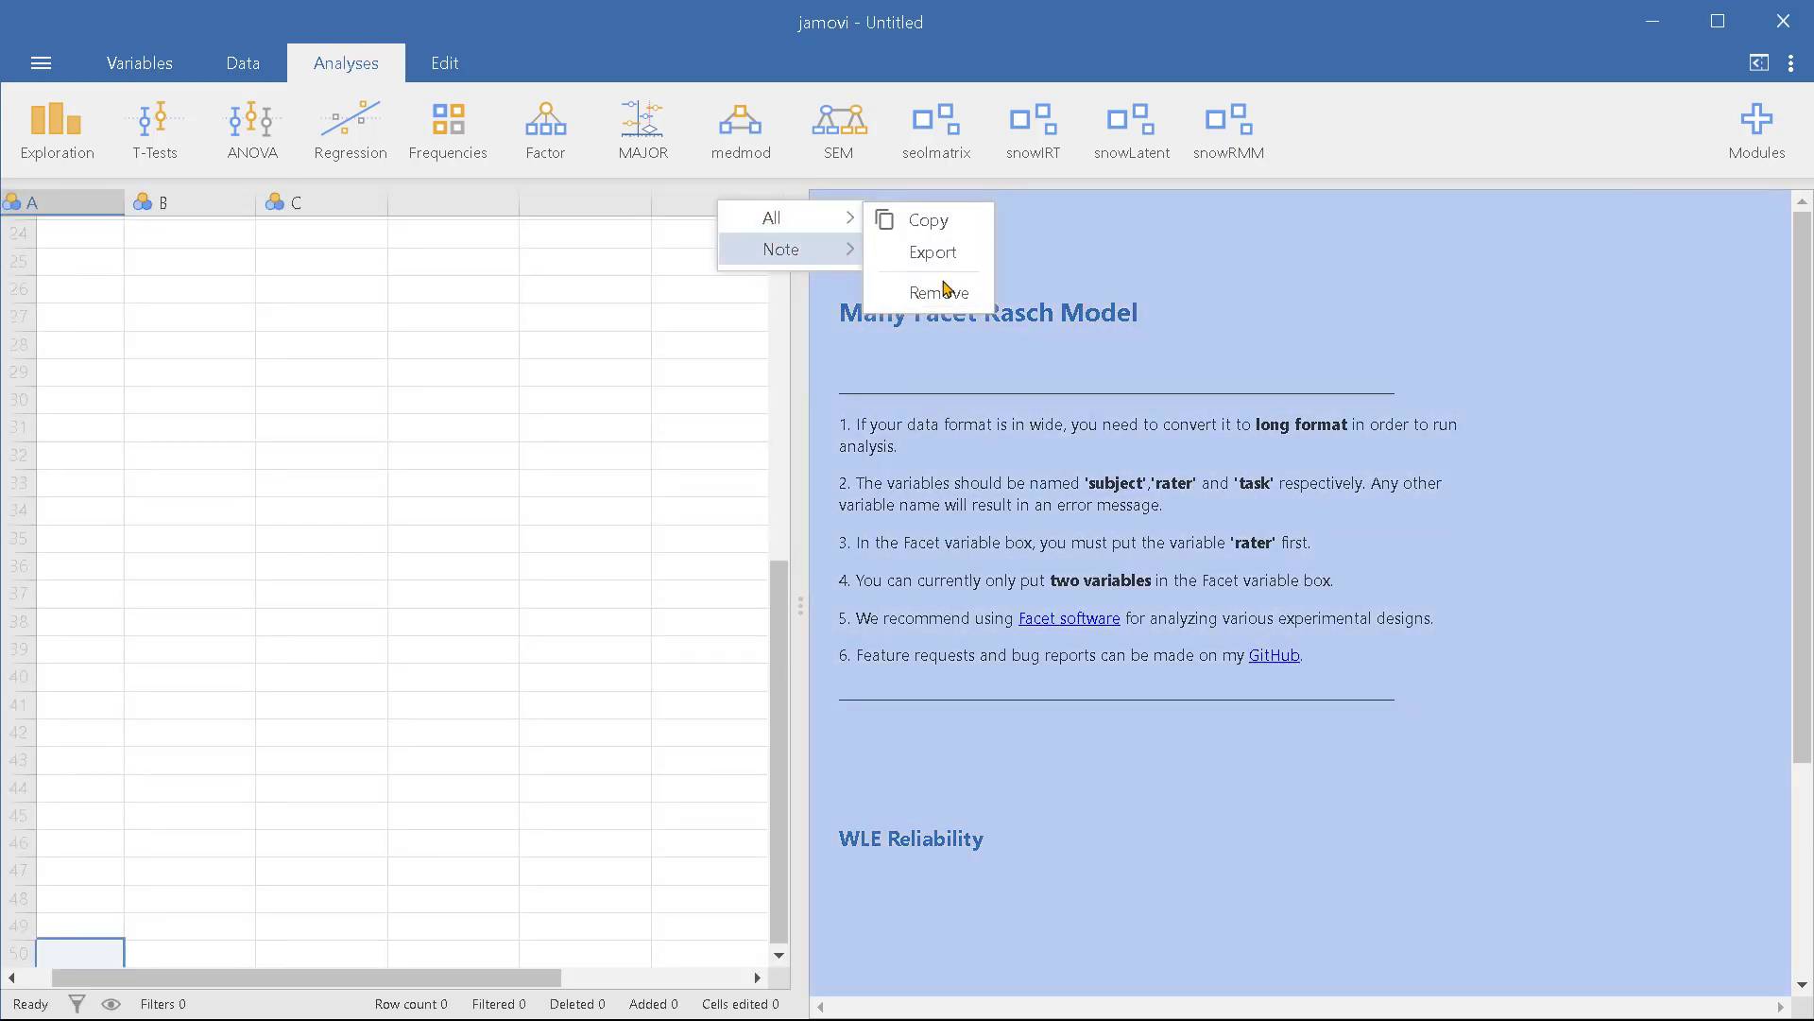
{"action": "left_click", "coordinate": [943, 293]}
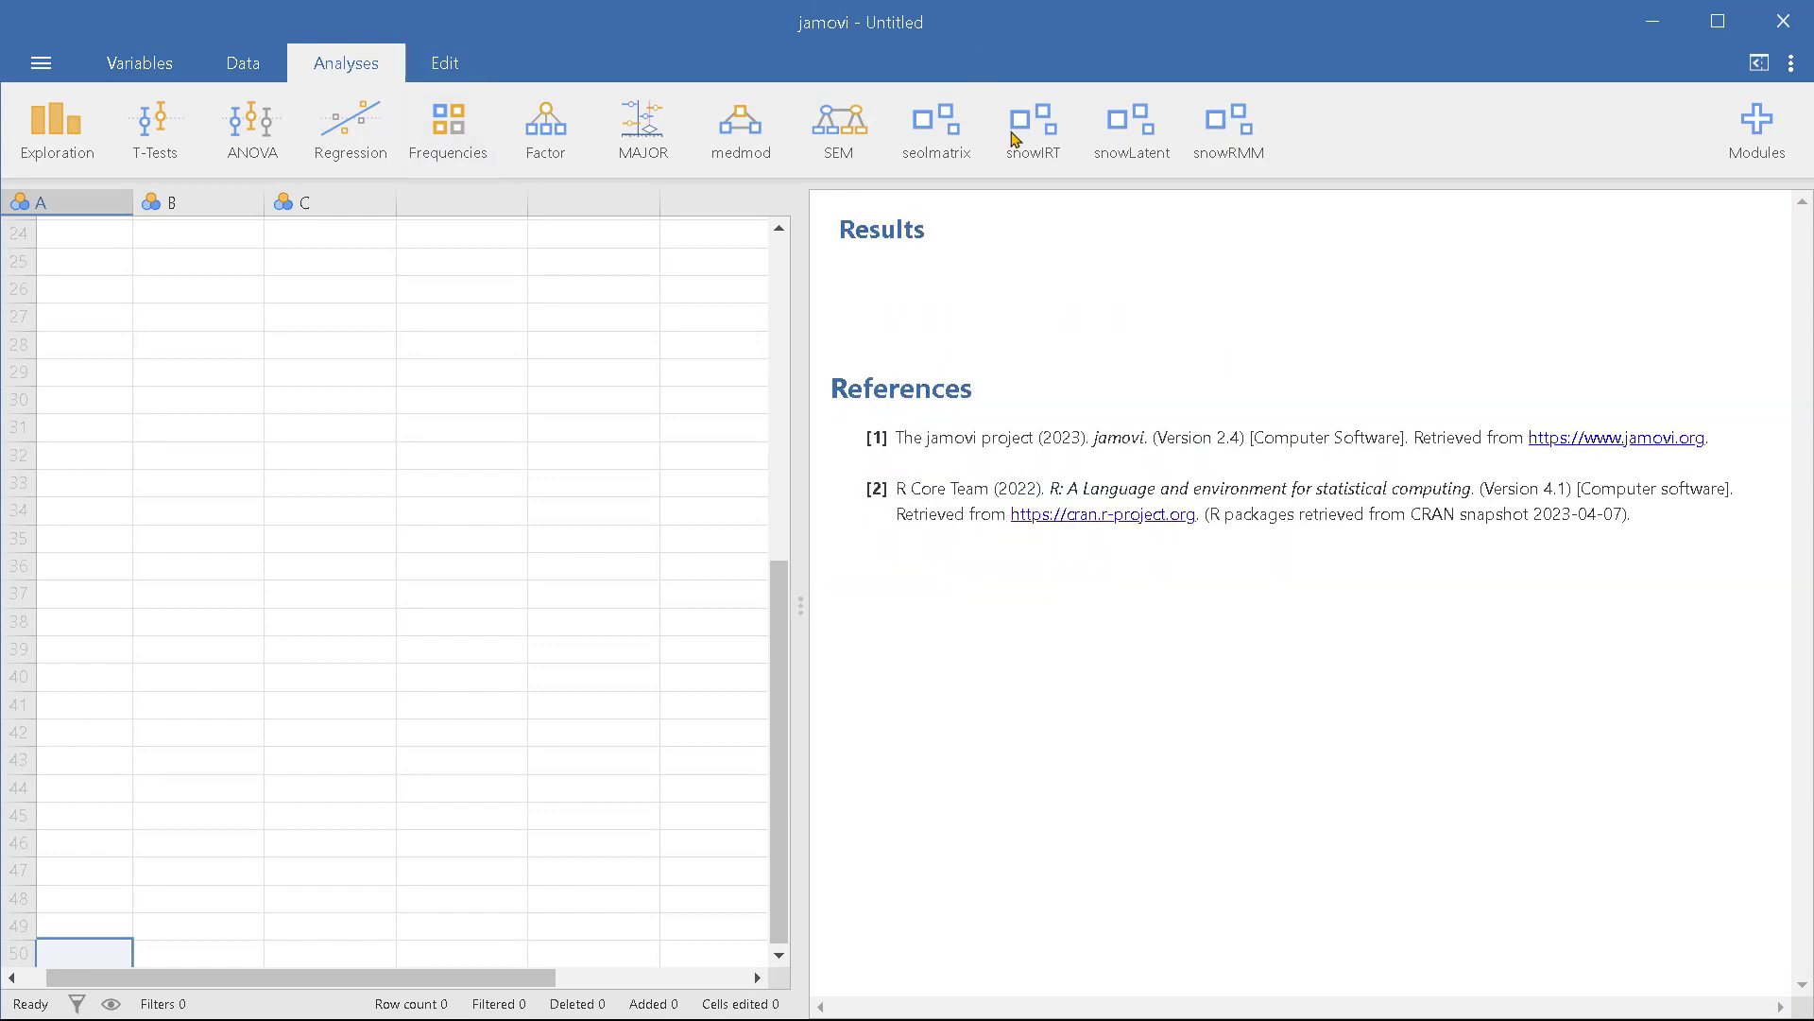
- Open data debat.xlsx from the Desktop folder and maximize its data window
{"action": "left_click", "coordinate": [42, 67]}
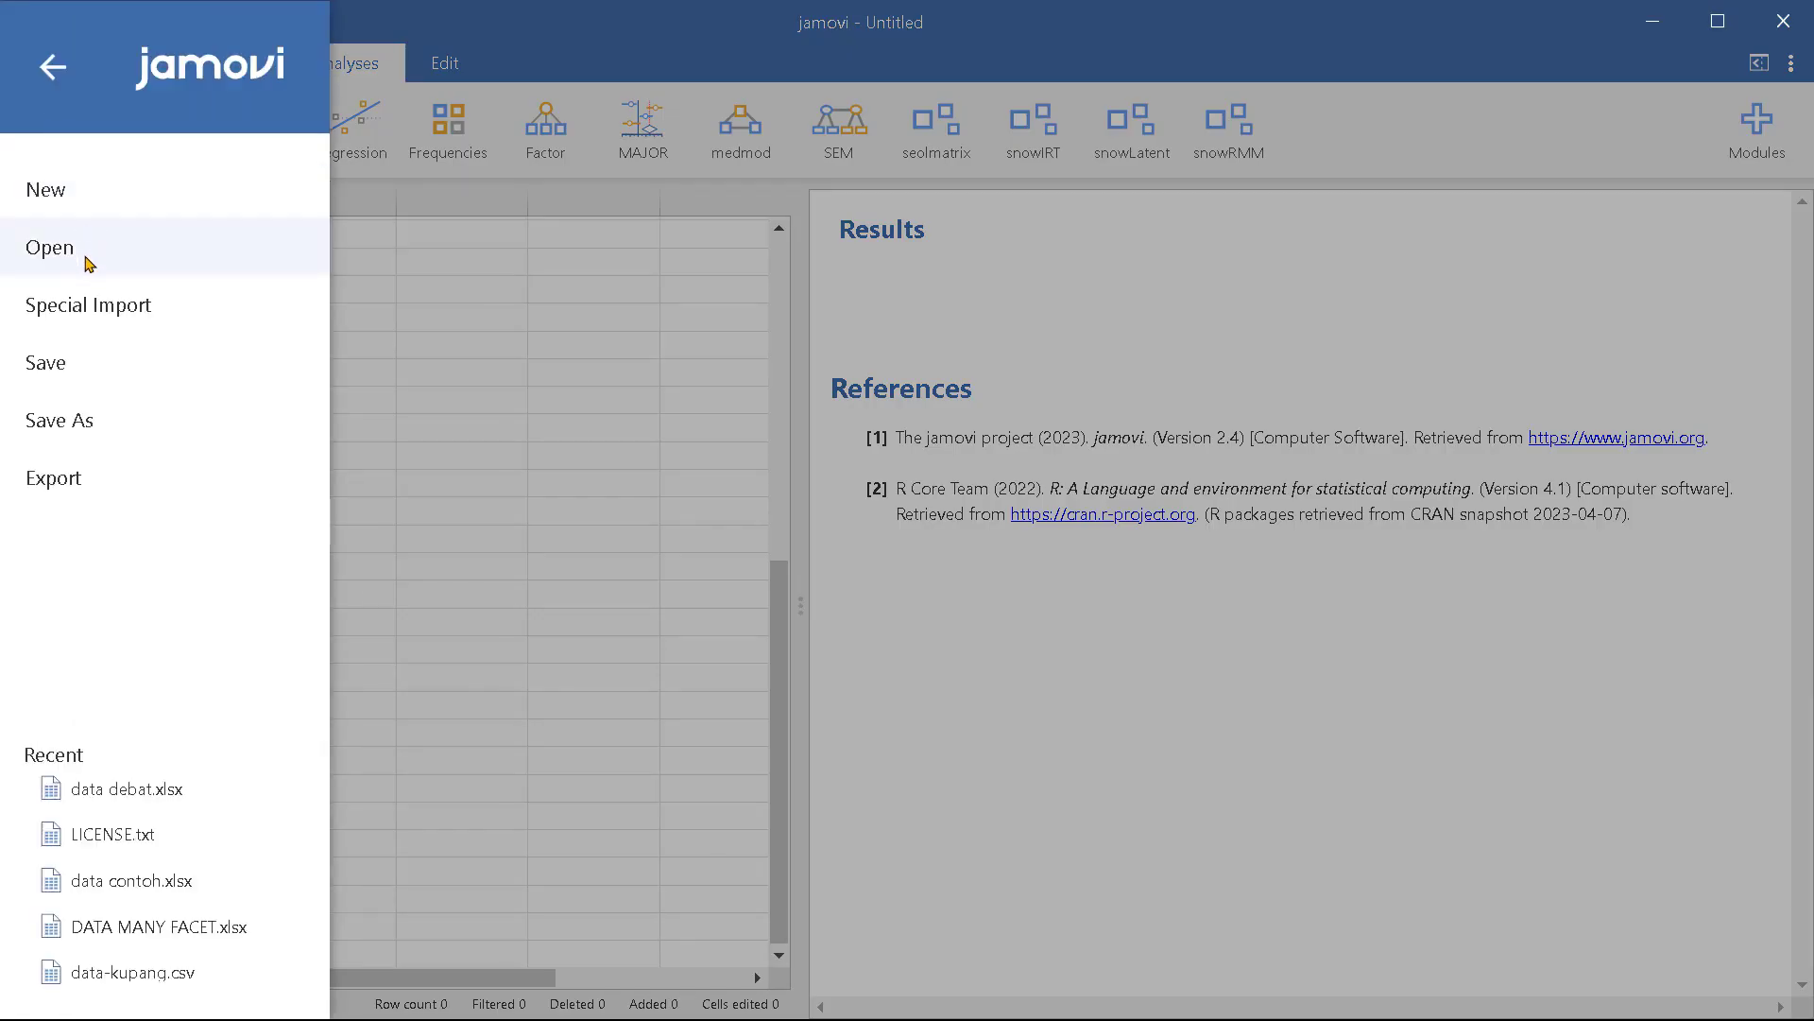
{"action": "left_click", "coordinate": [88, 263]}
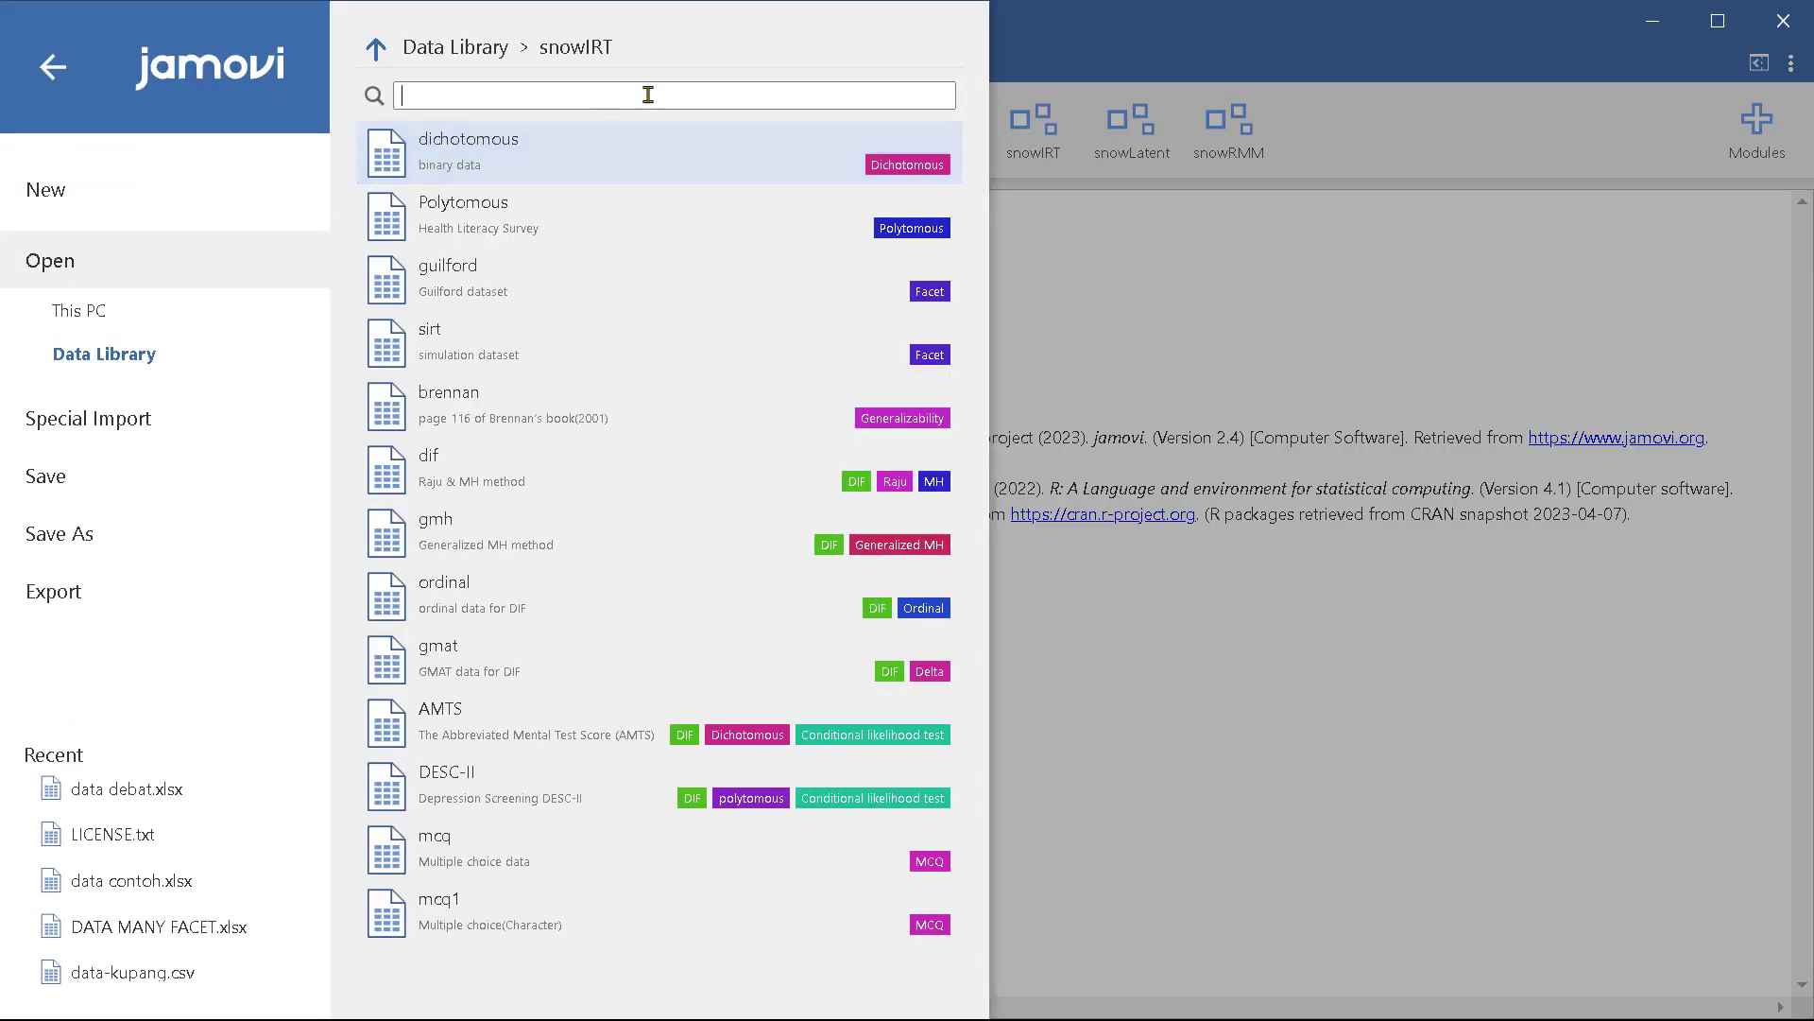
{"action": "left_click", "coordinate": [373, 48]}
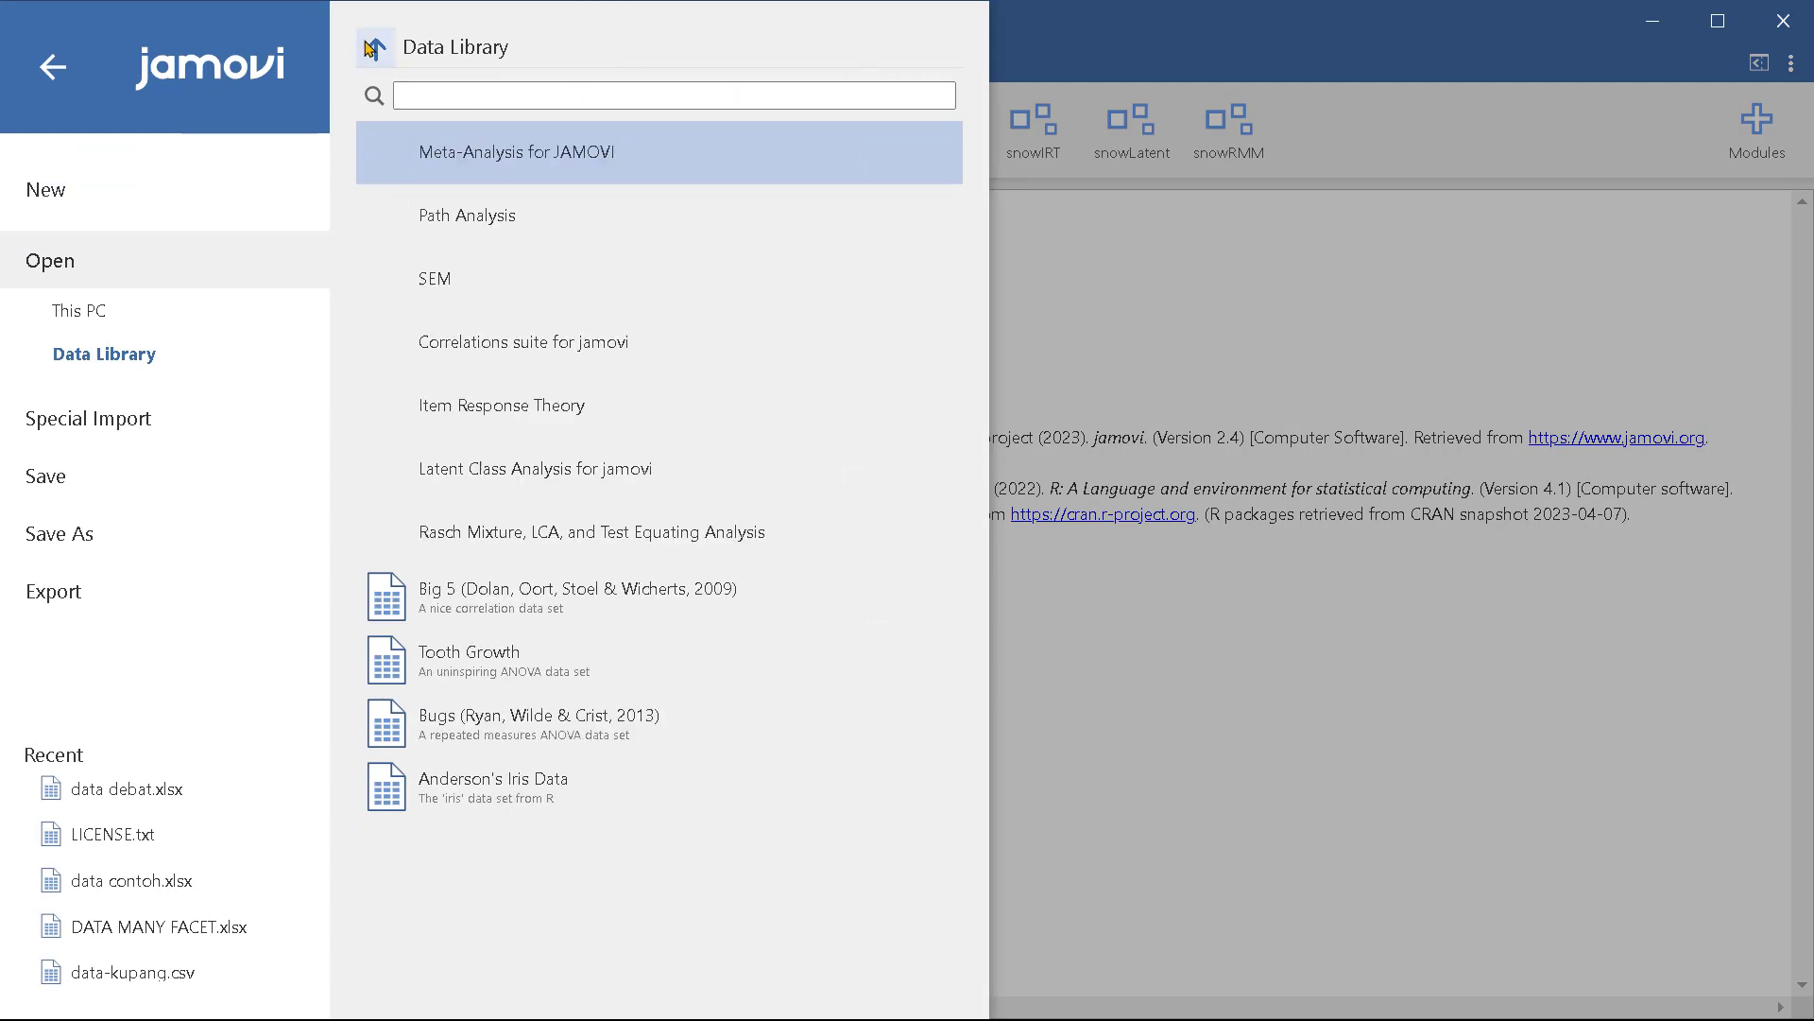
{"action": "left_click", "coordinate": [87, 313]}
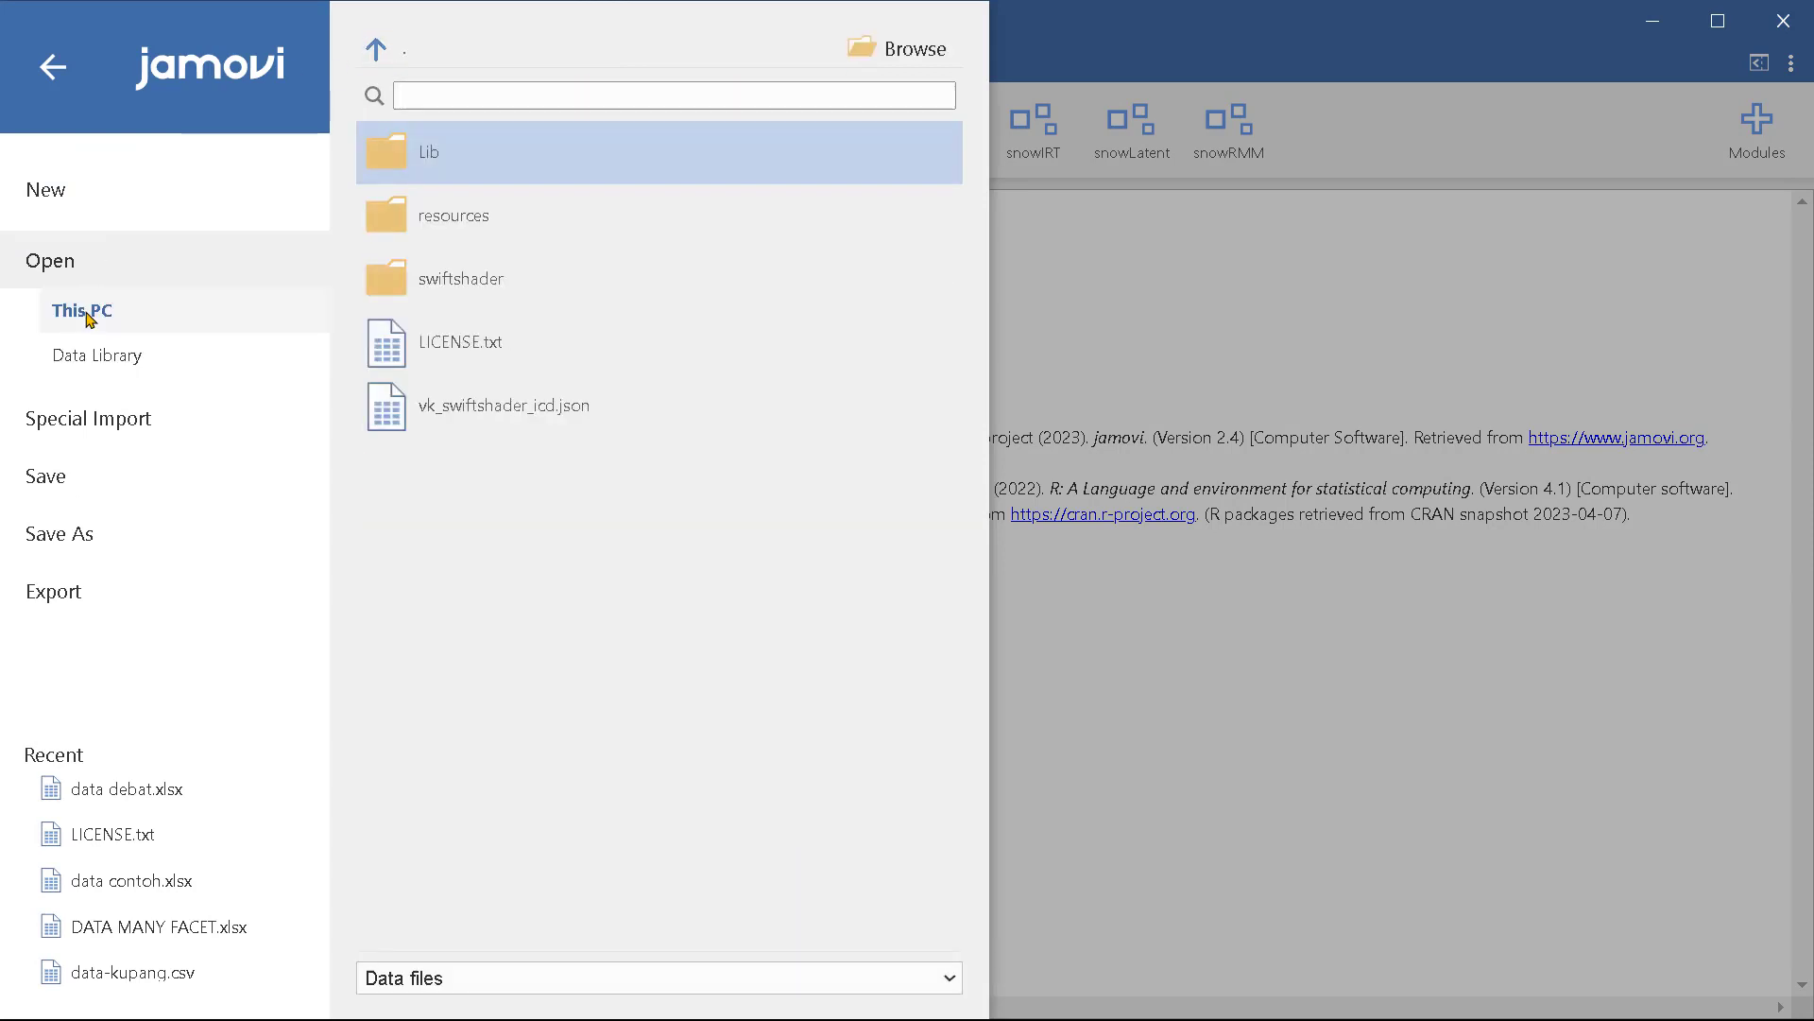
{"action": "left_click", "coordinate": [899, 62]}
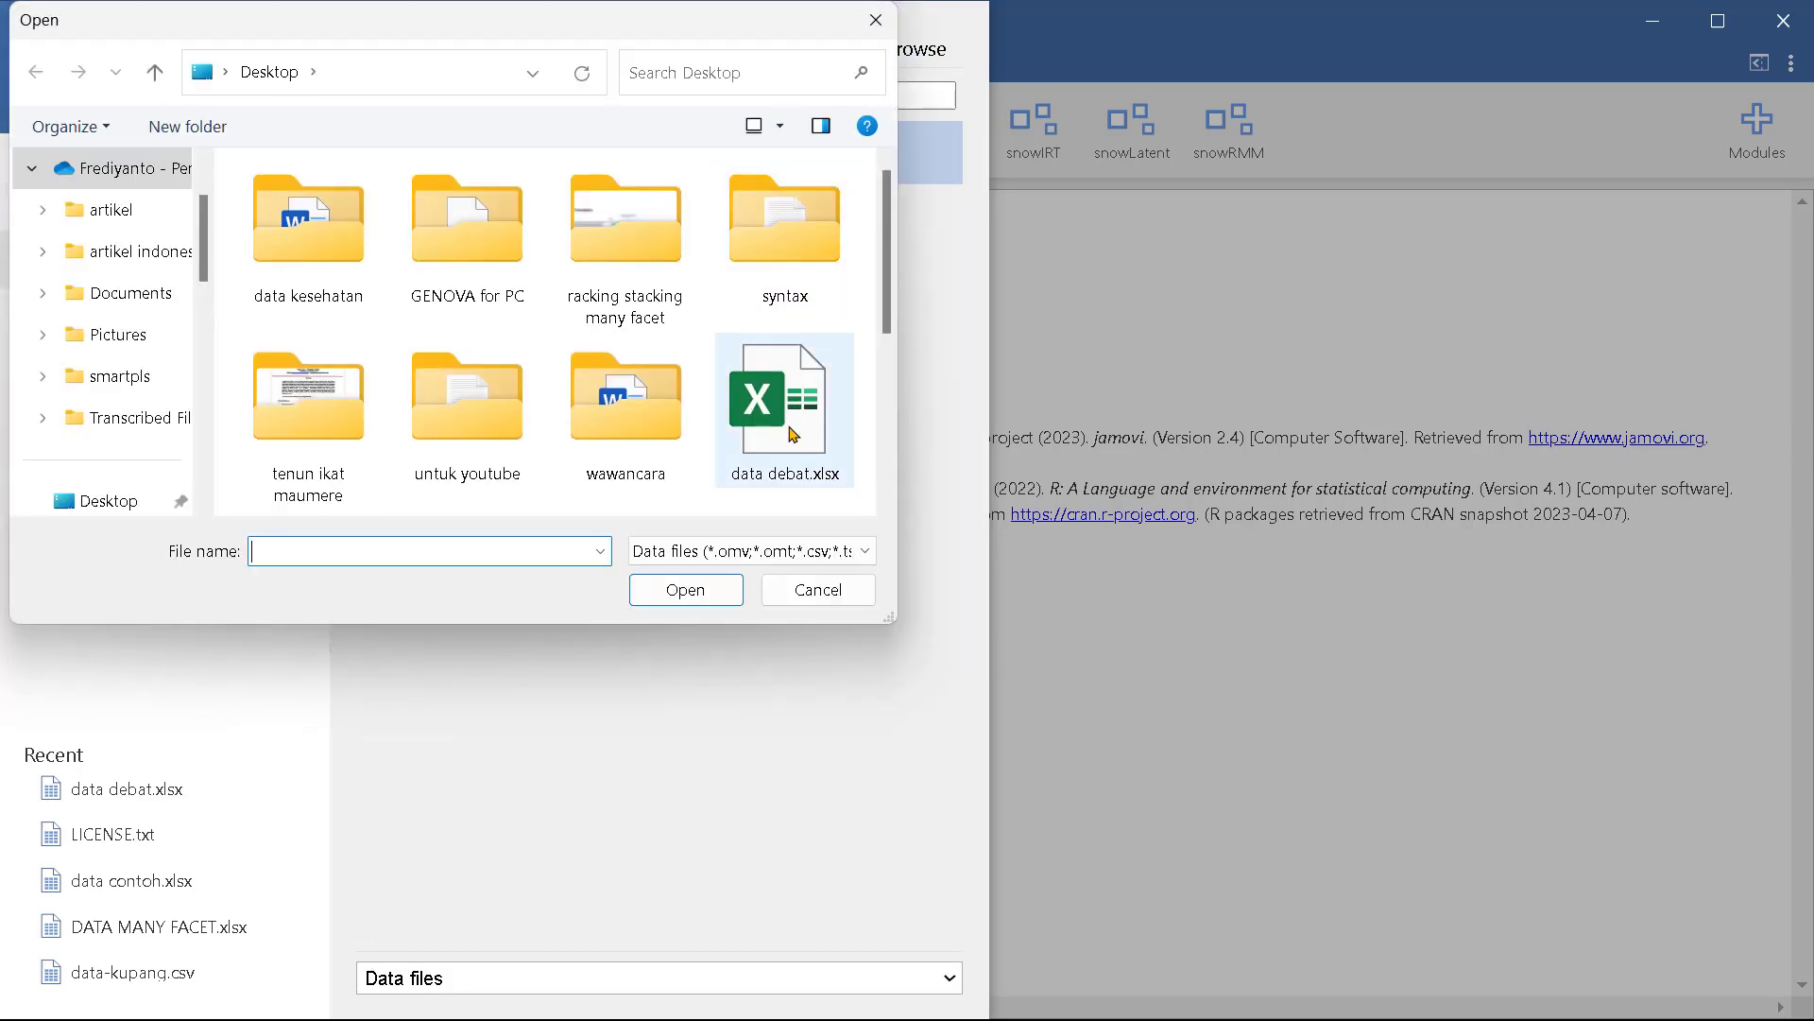
{"action": "left_click", "coordinate": [792, 435]}
{"action": "left_click", "coordinate": [689, 587]}
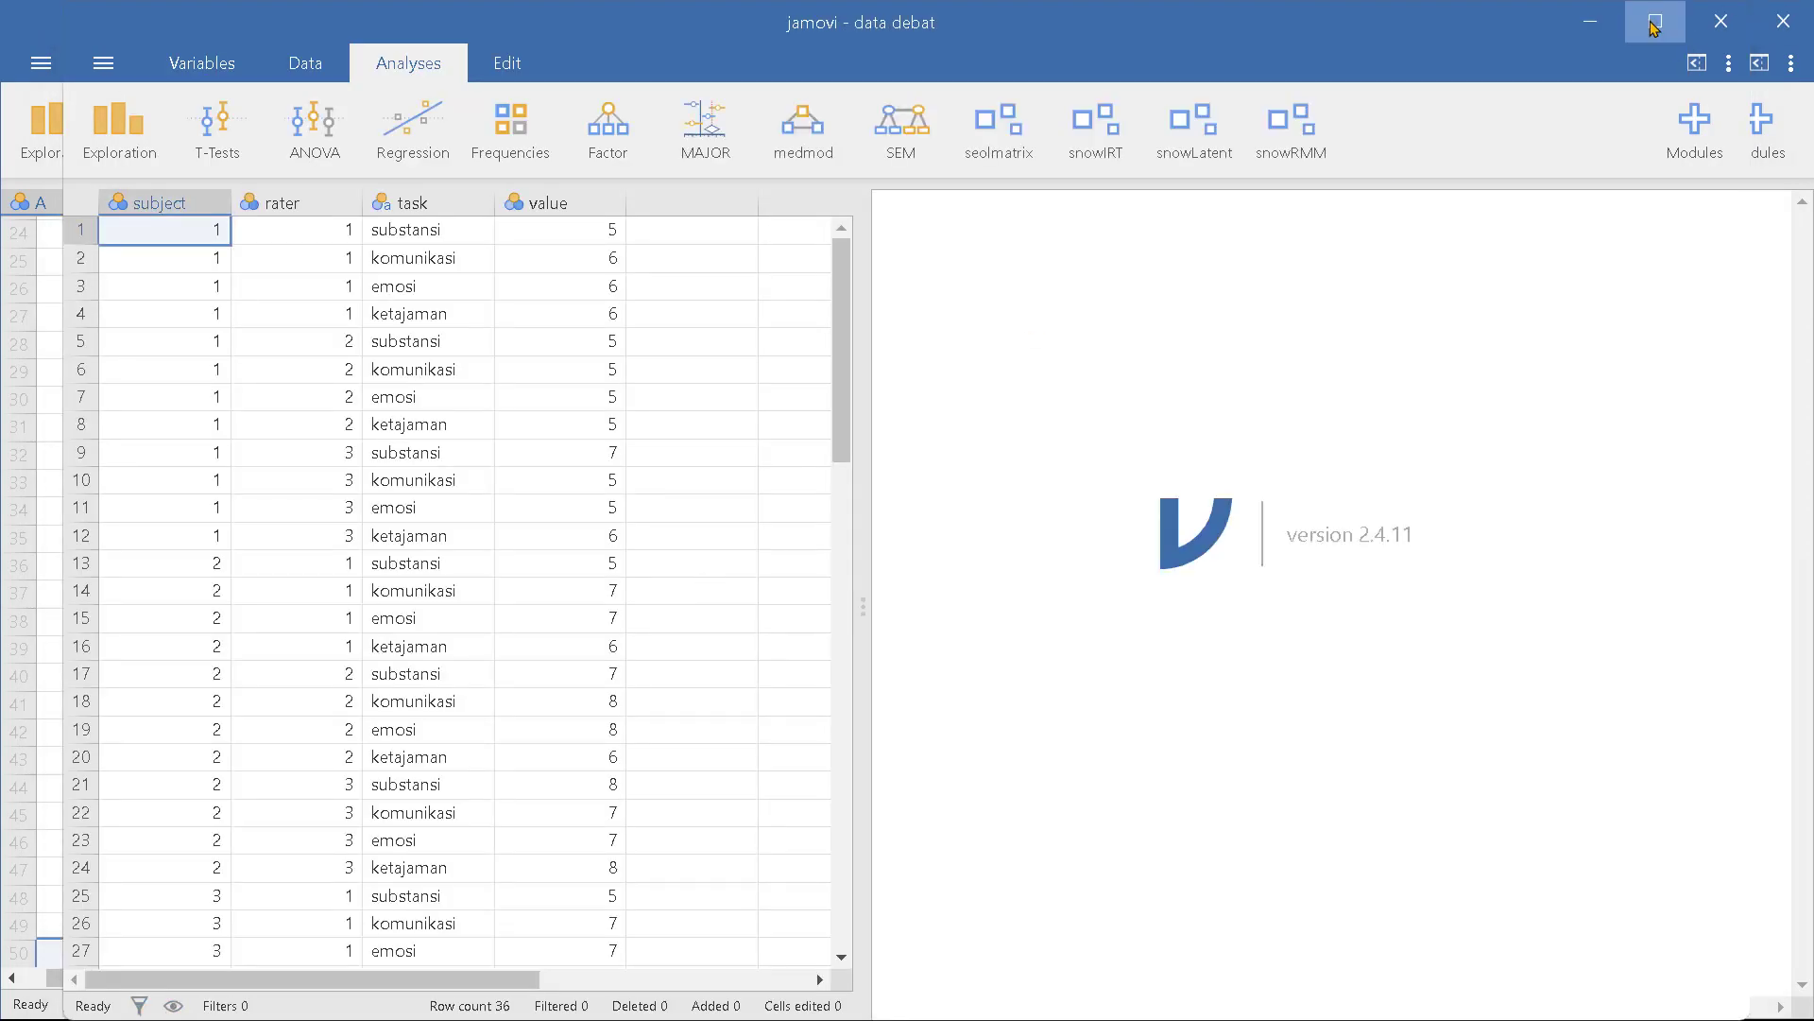
{"action": "left_click", "coordinate": [1653, 27]}
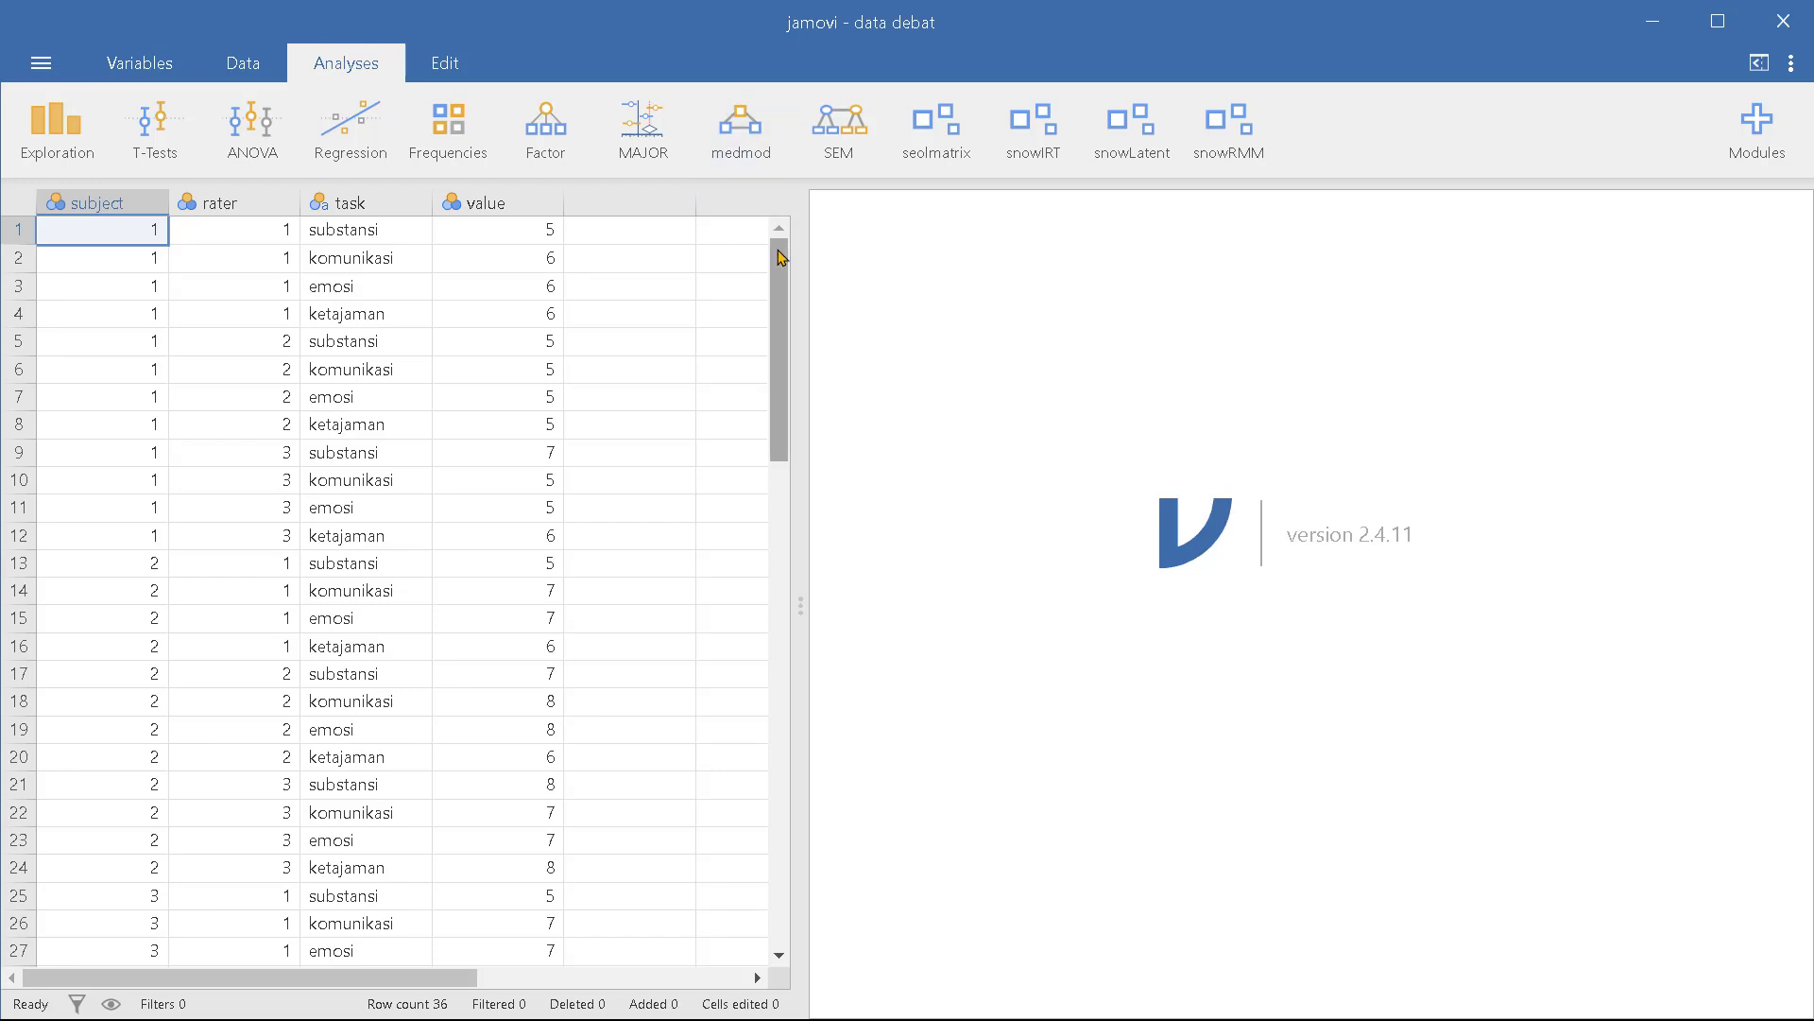
{"action": "left_click_drag", "start_coordinate": [781, 256], "coordinate": [761, 59]}
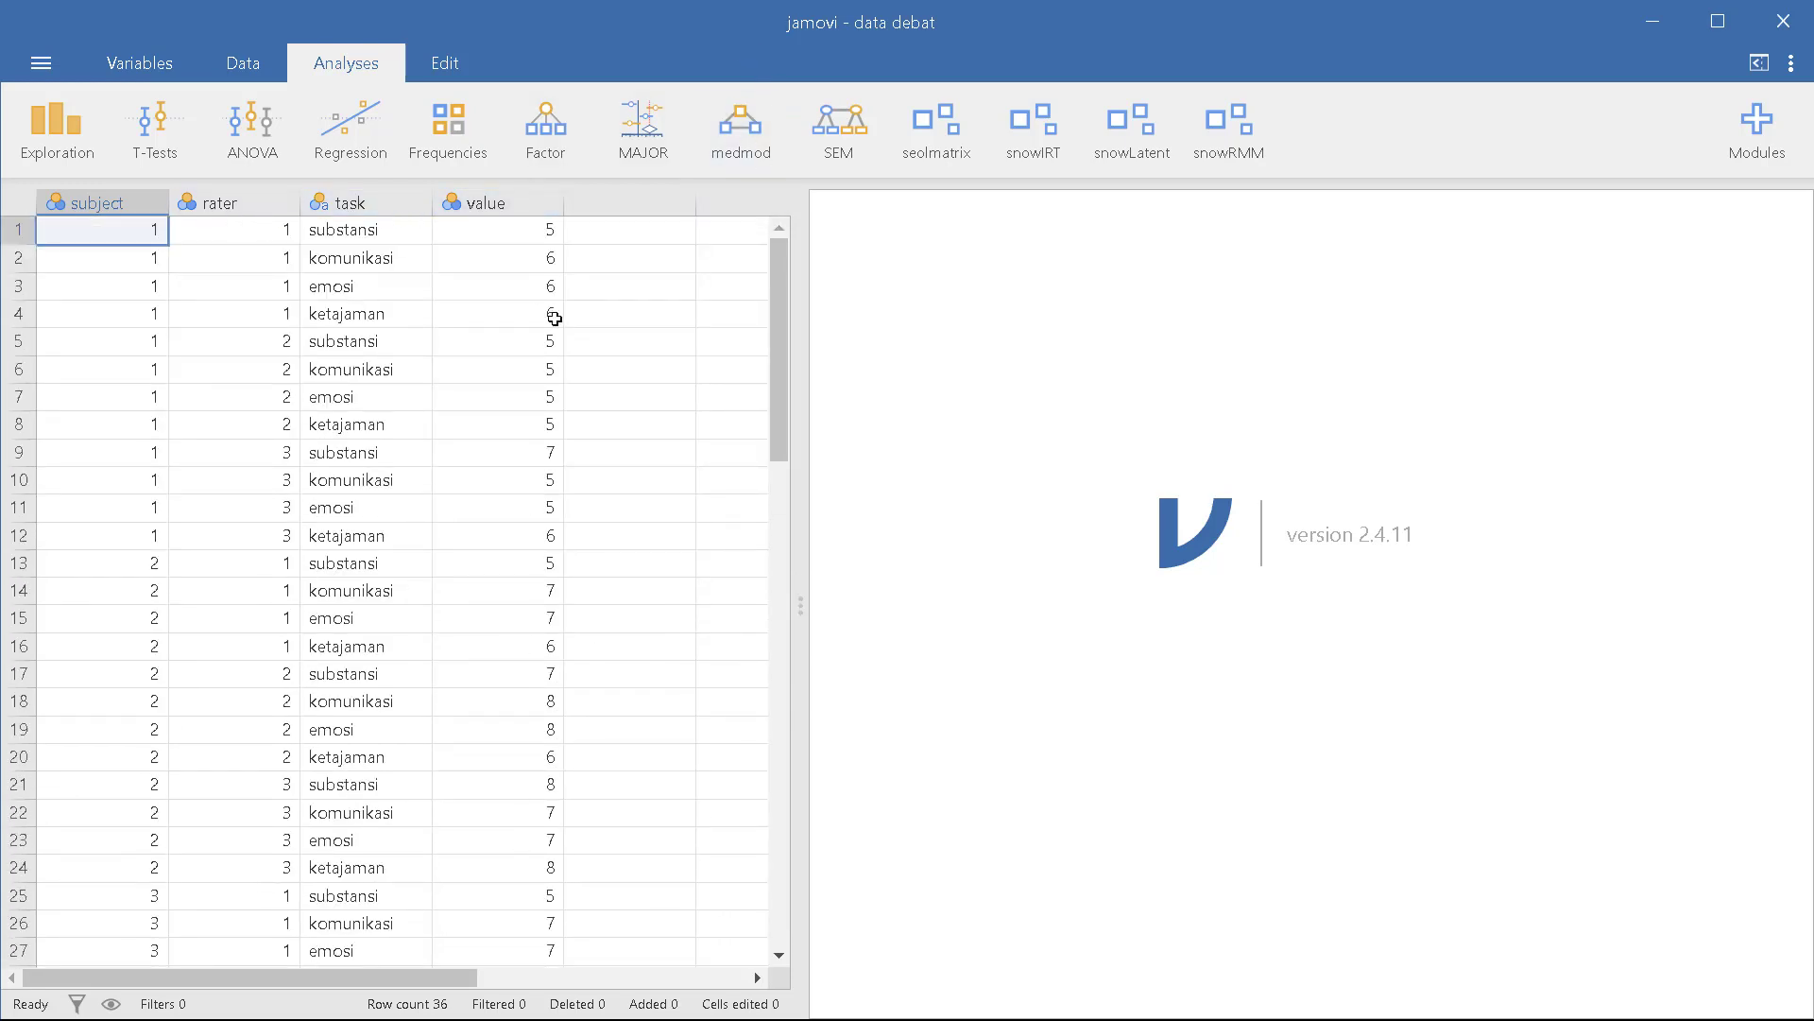
- Change the measure type of the value variable to Continuous and close its variable setup
{"action": "left_click", "coordinate": [495, 203]}
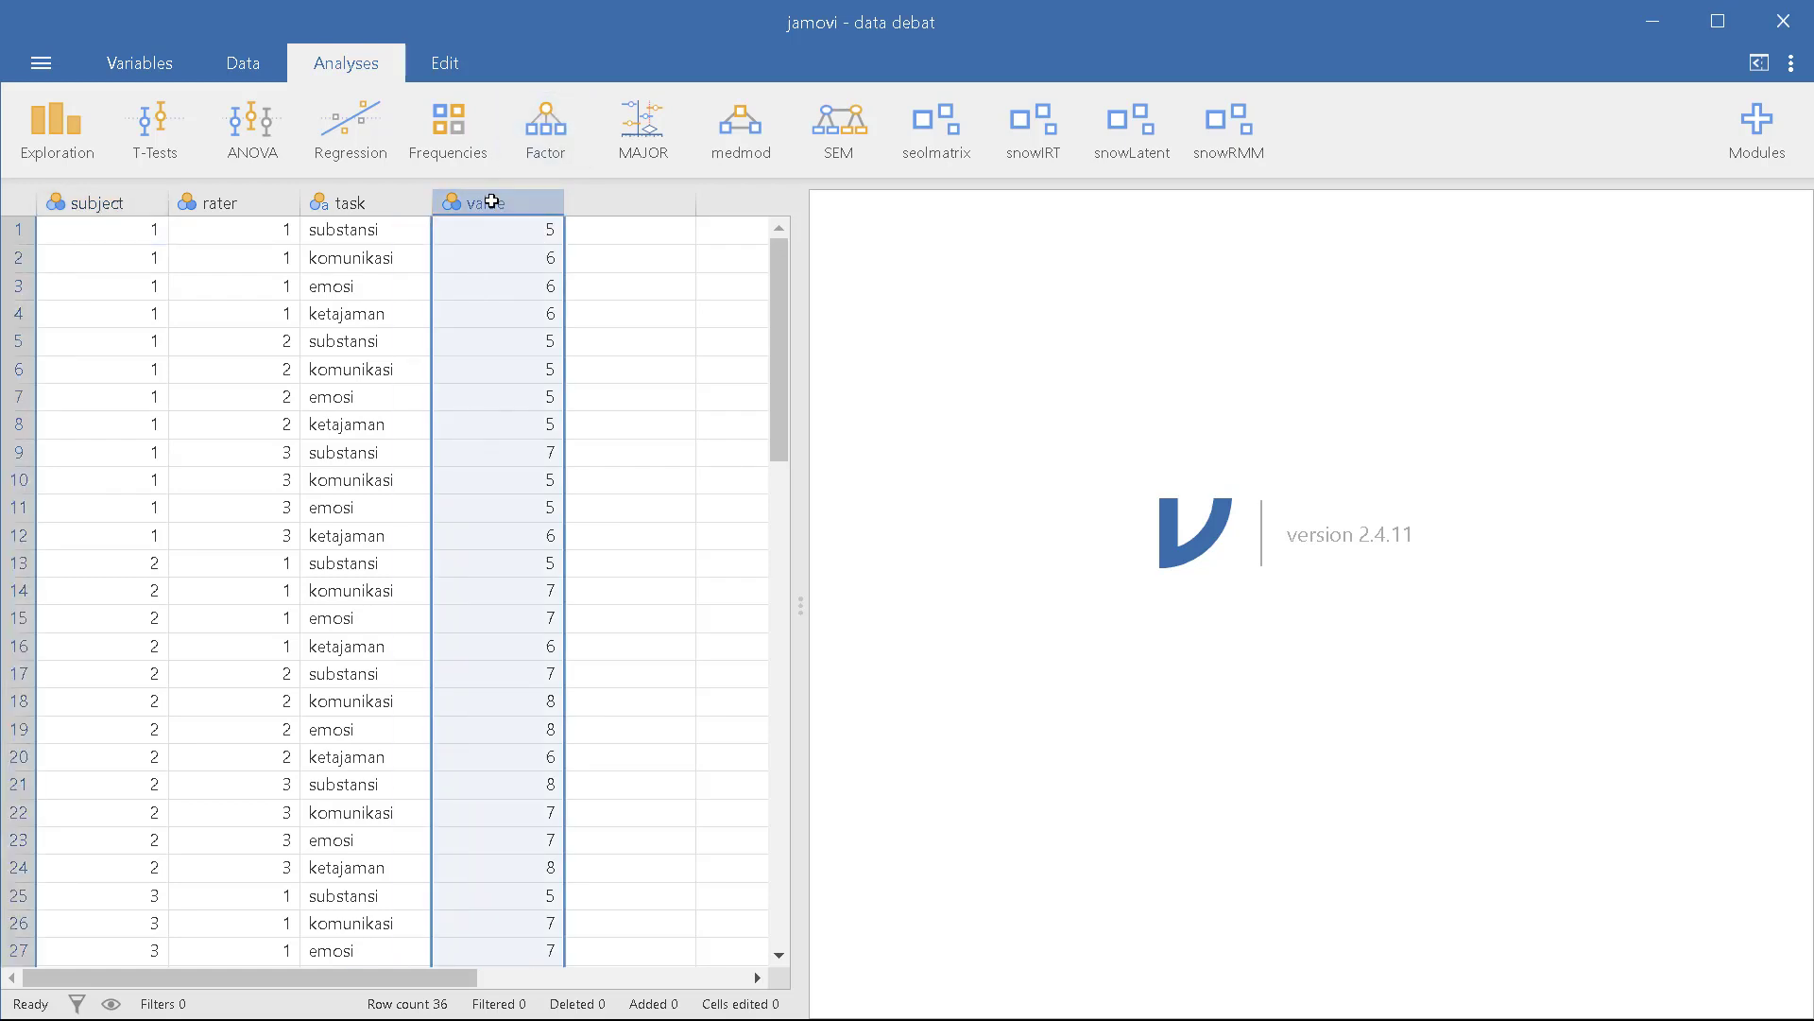
{"action": "double_click", "coordinate": [492, 201]}
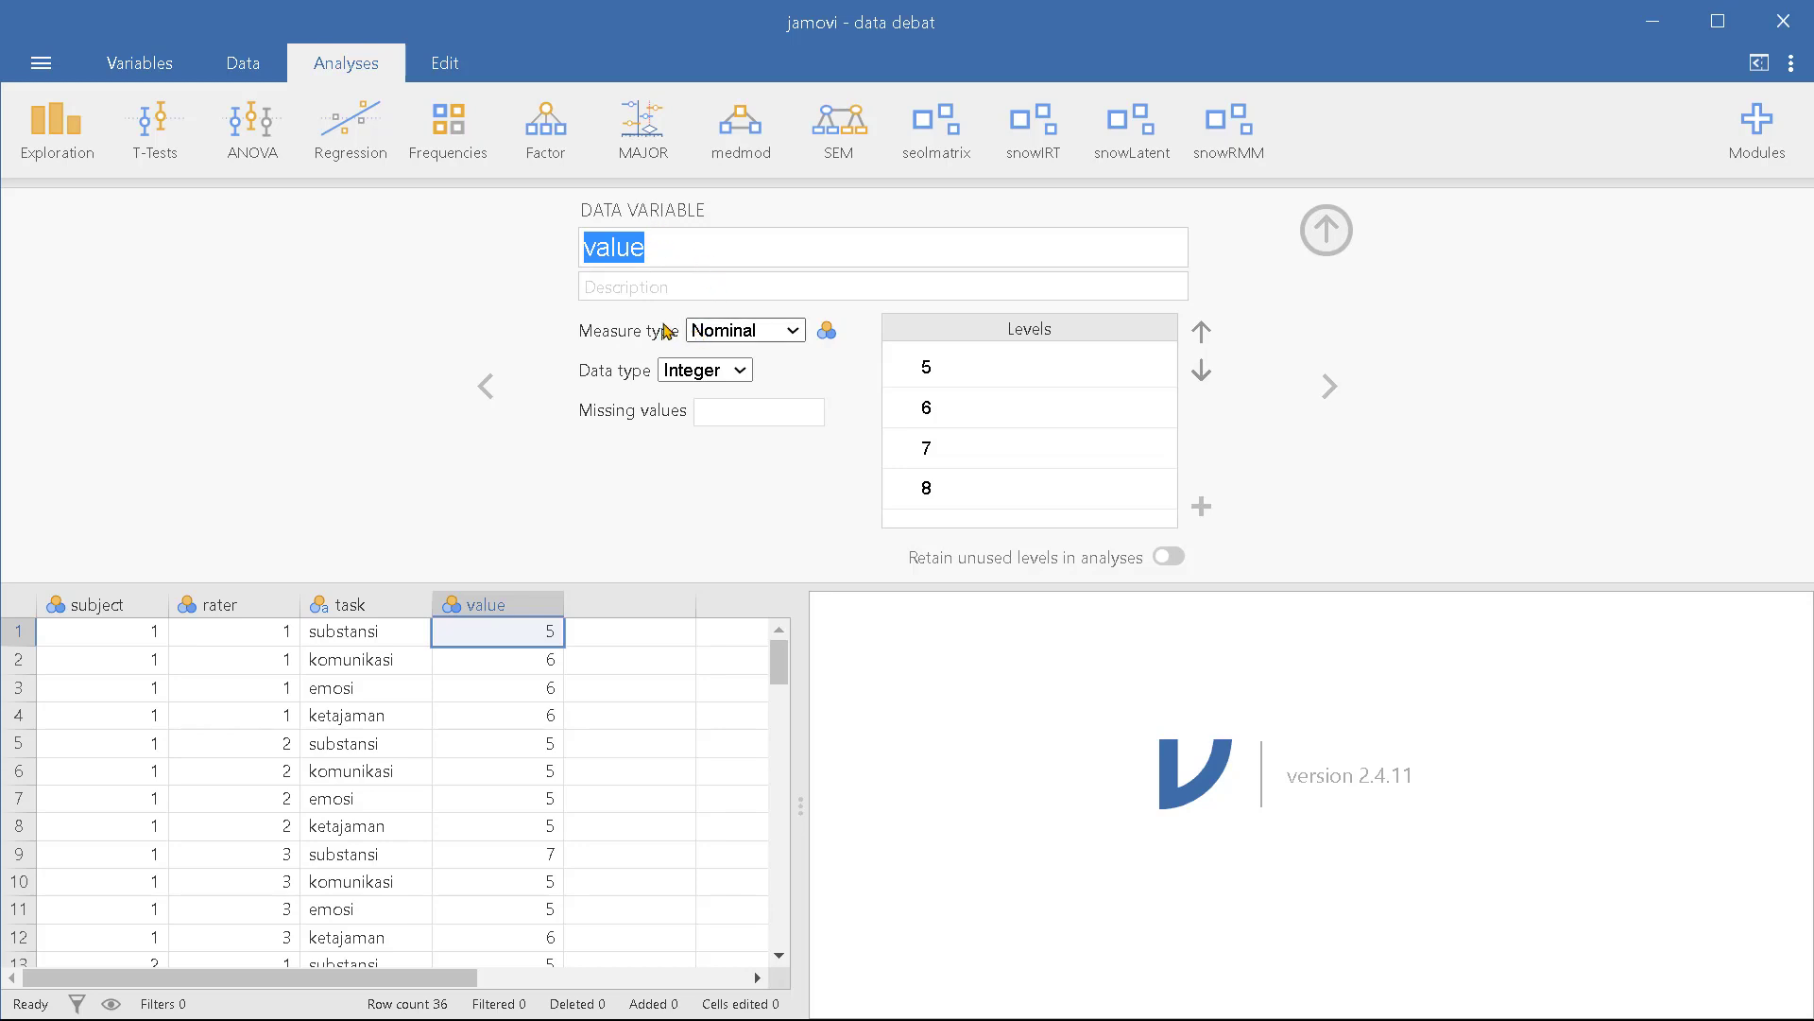
{"action": "left_click", "coordinate": [794, 332]}
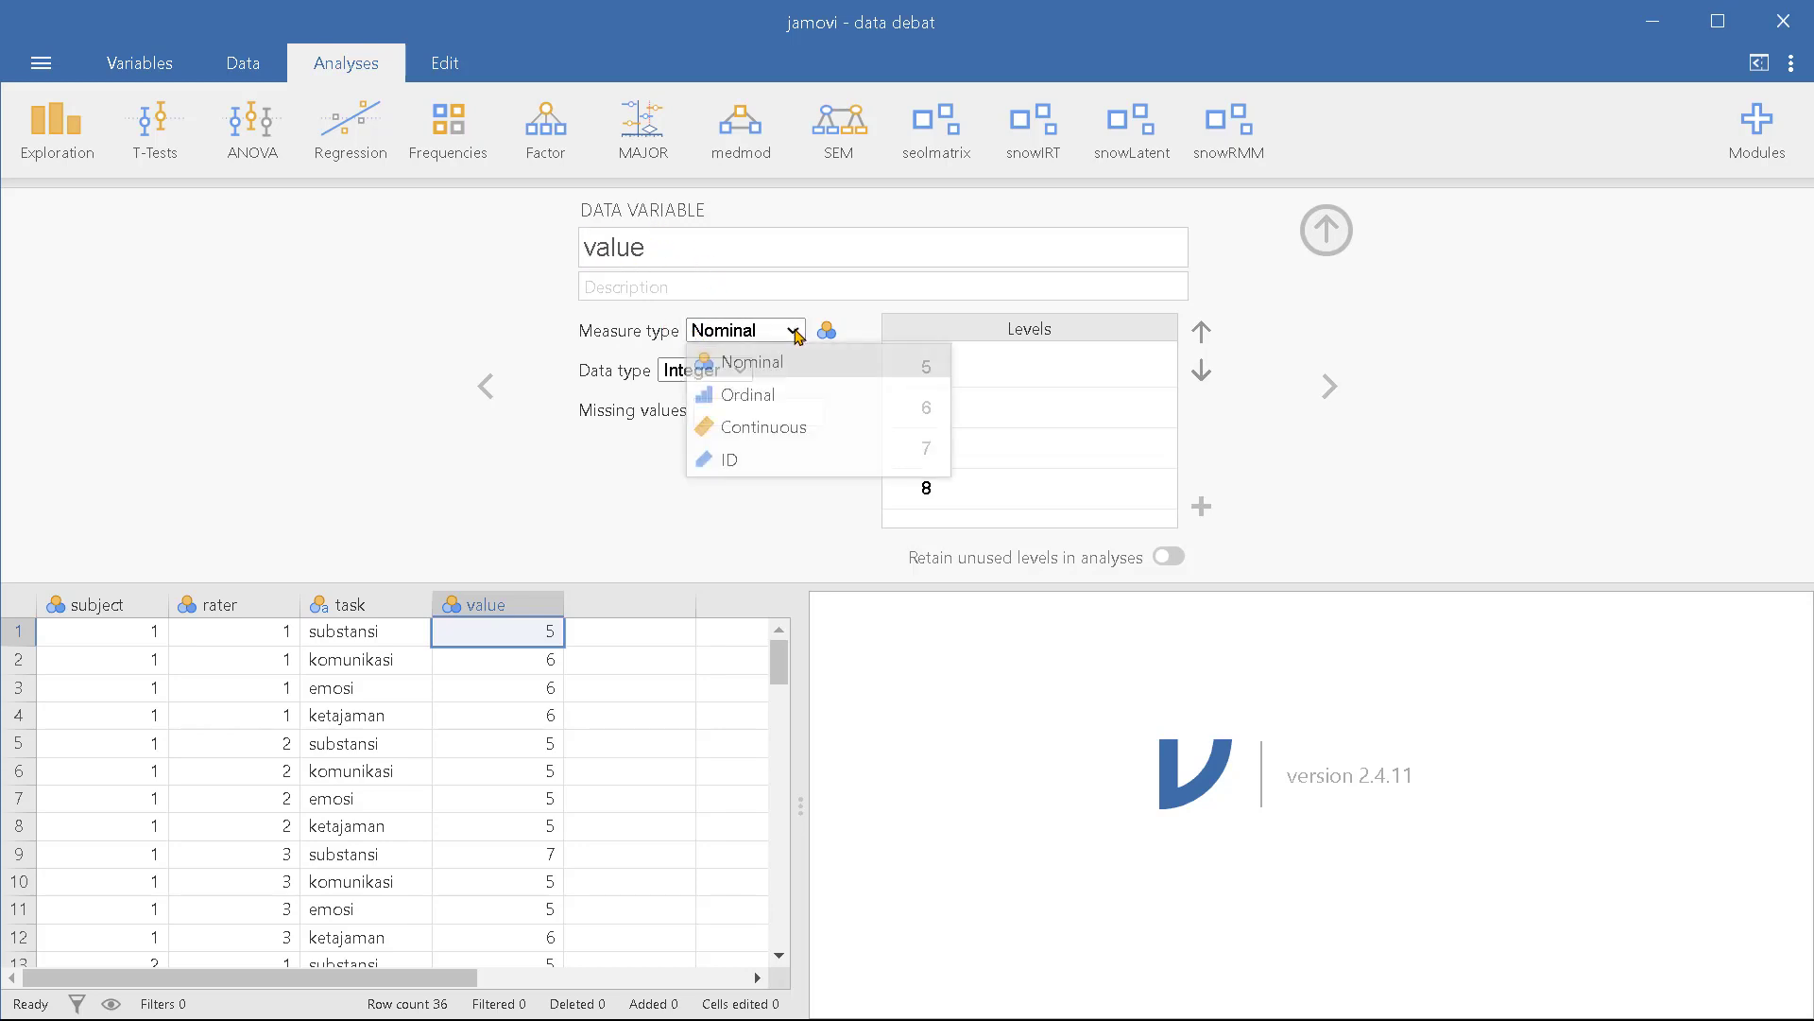
{"action": "left_click", "coordinate": [767, 432]}
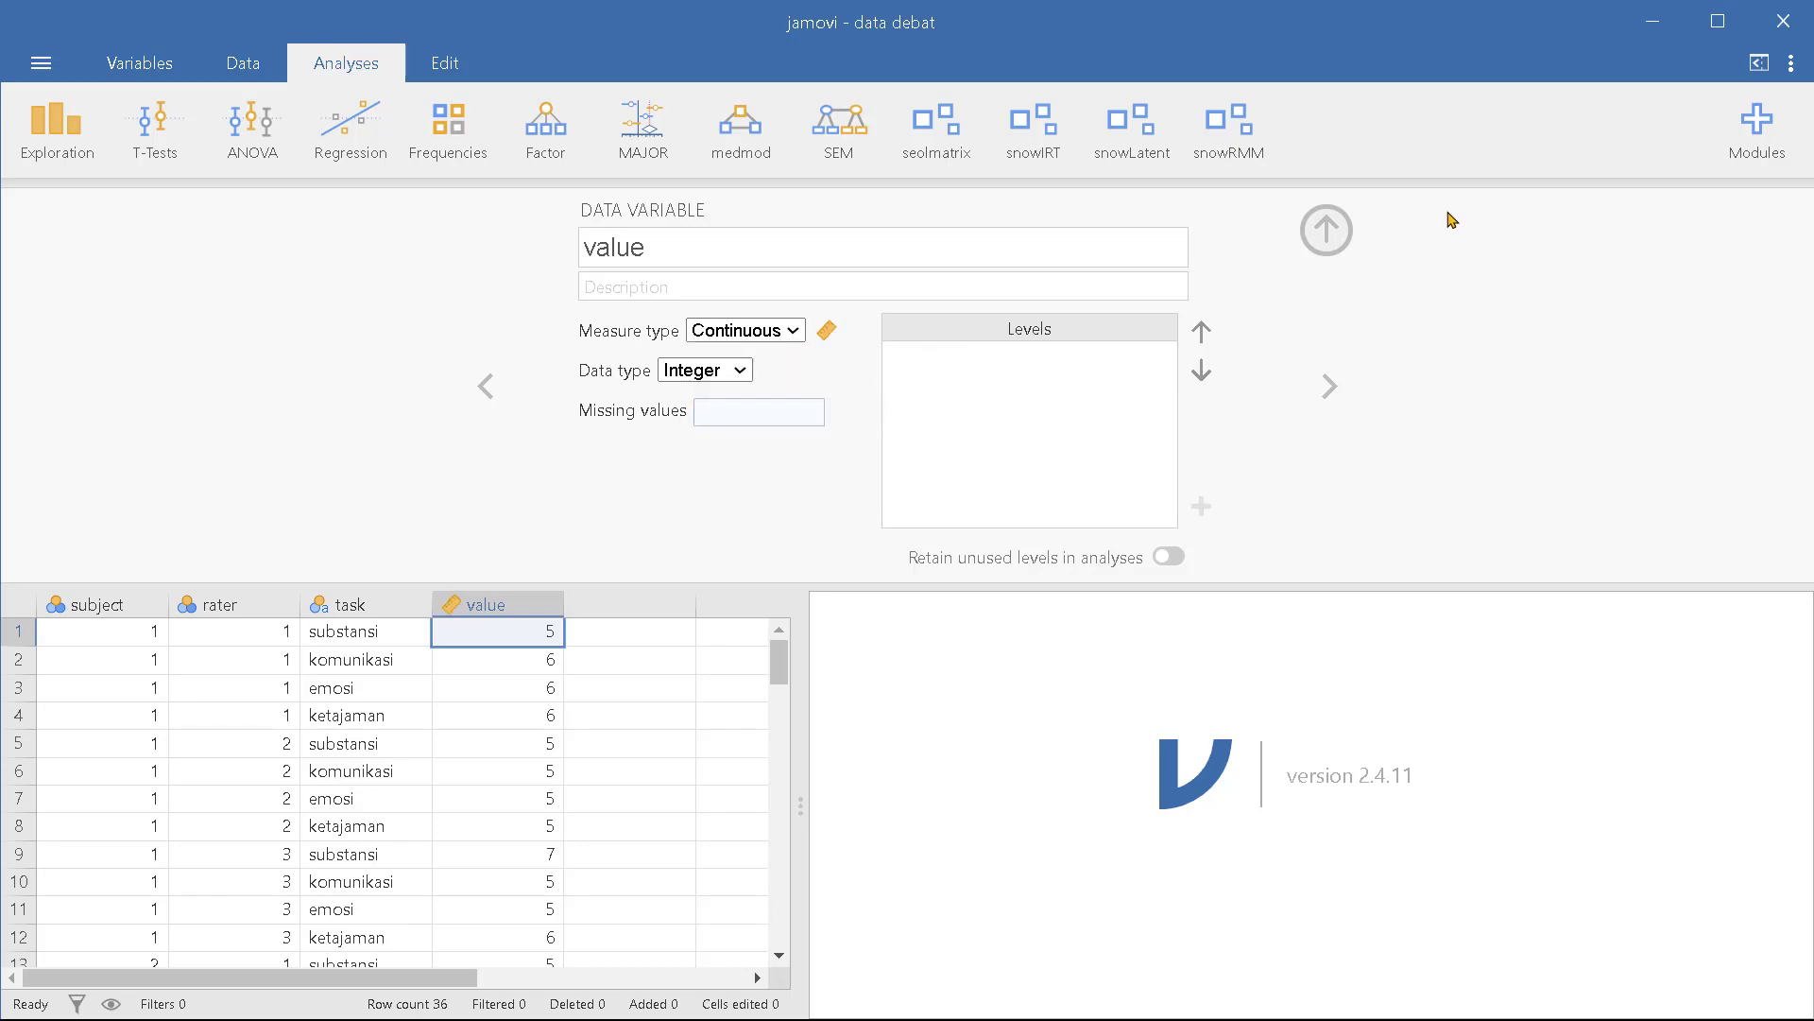
{"action": "left_click", "coordinate": [1337, 232]}
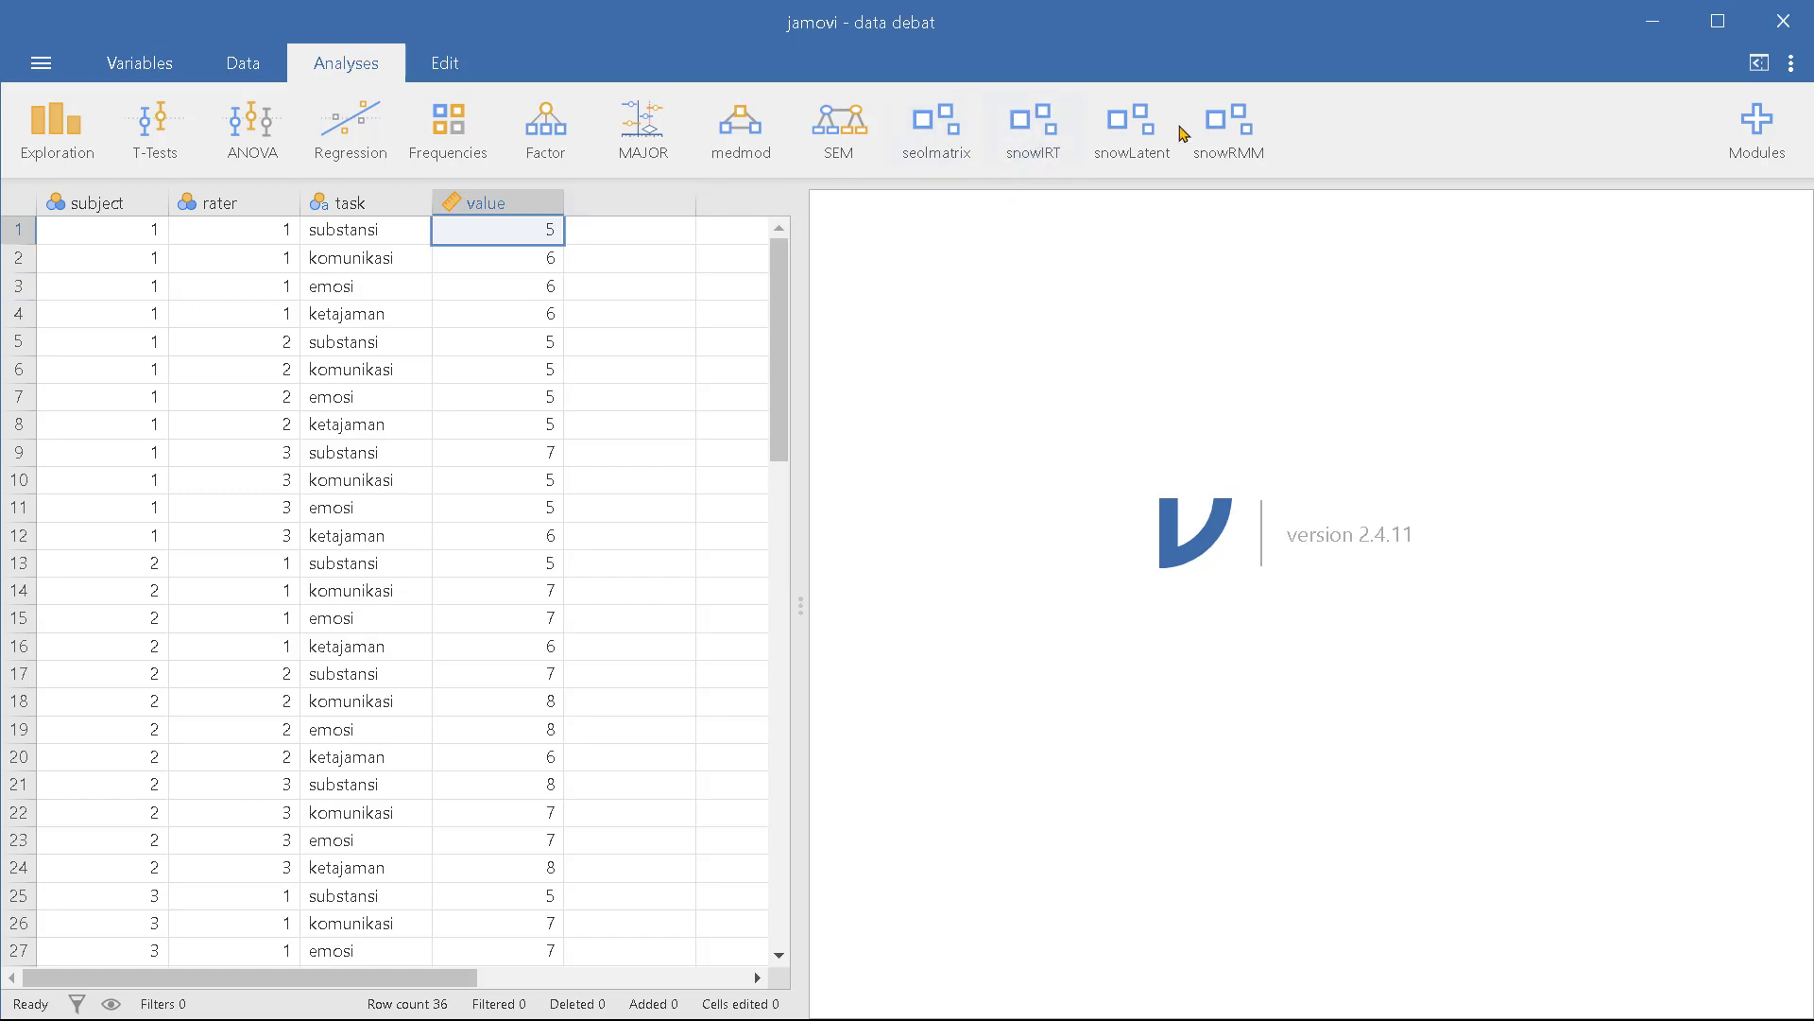
- Start a Many Facet Rasch Model analysis from snowIRT and assign value as the Response variable
{"action": "left_click", "coordinate": [1044, 137]}
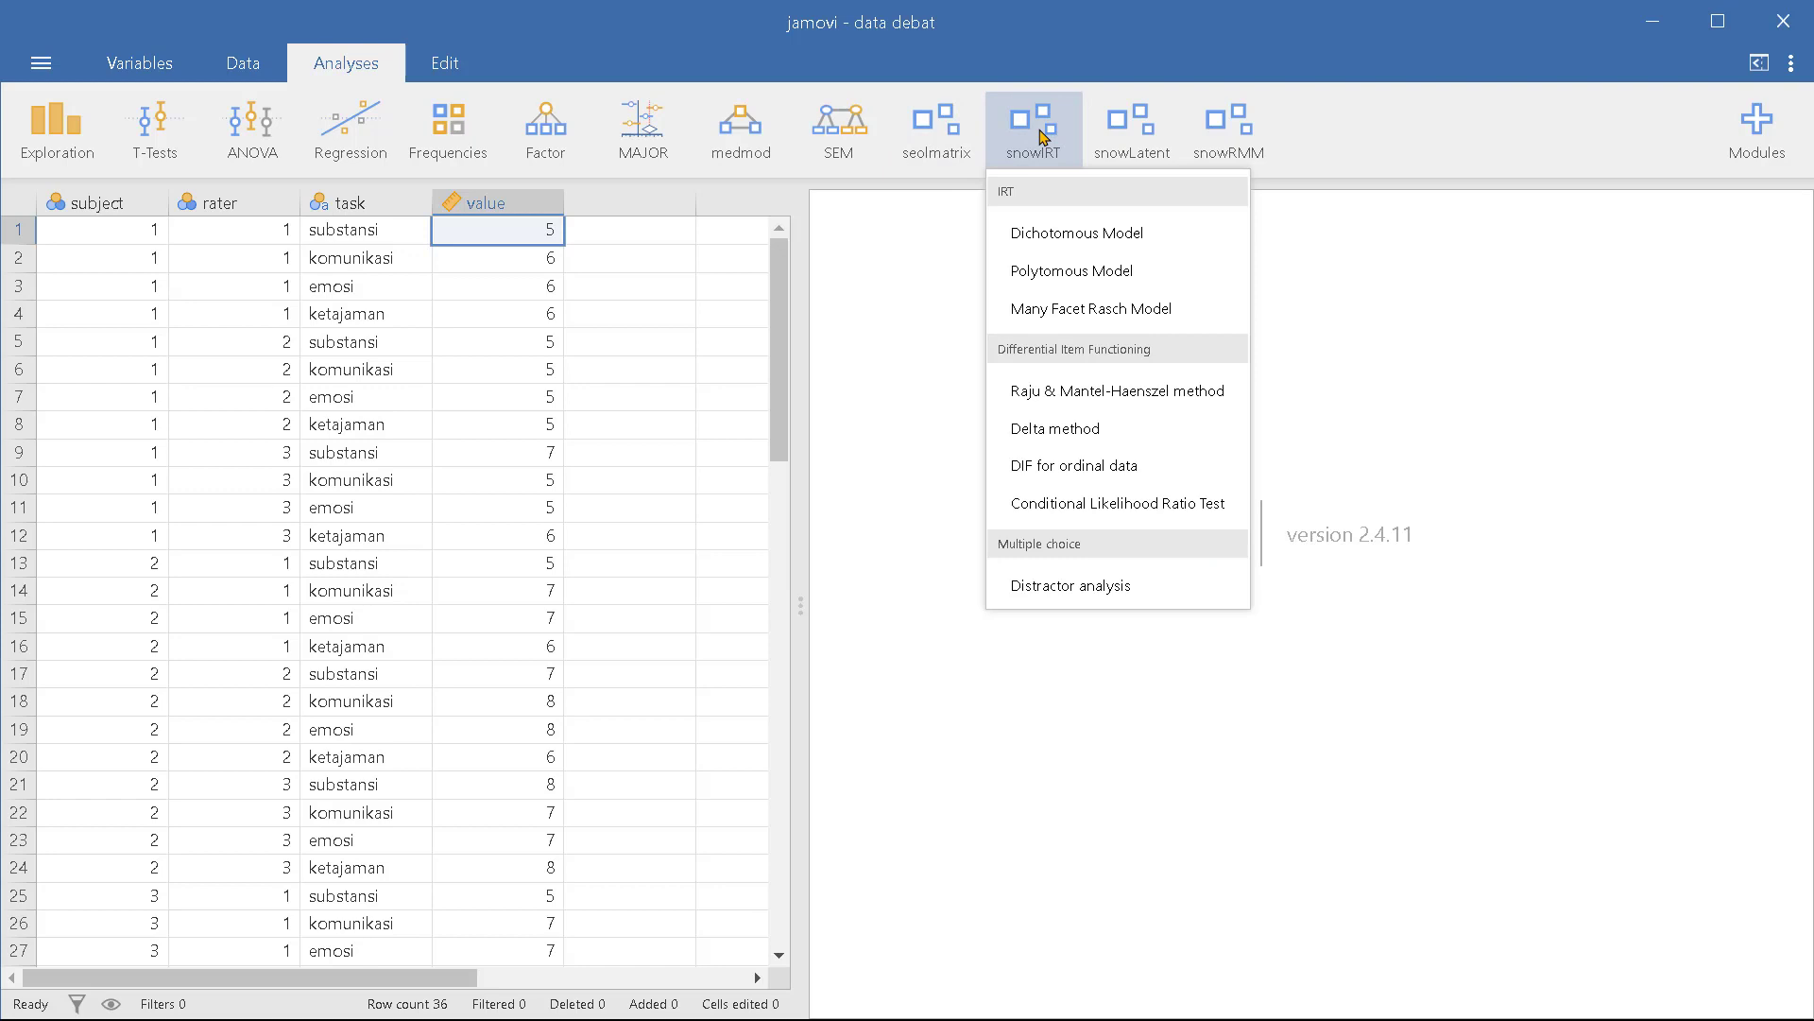
{"action": "left_click", "coordinate": [1096, 317]}
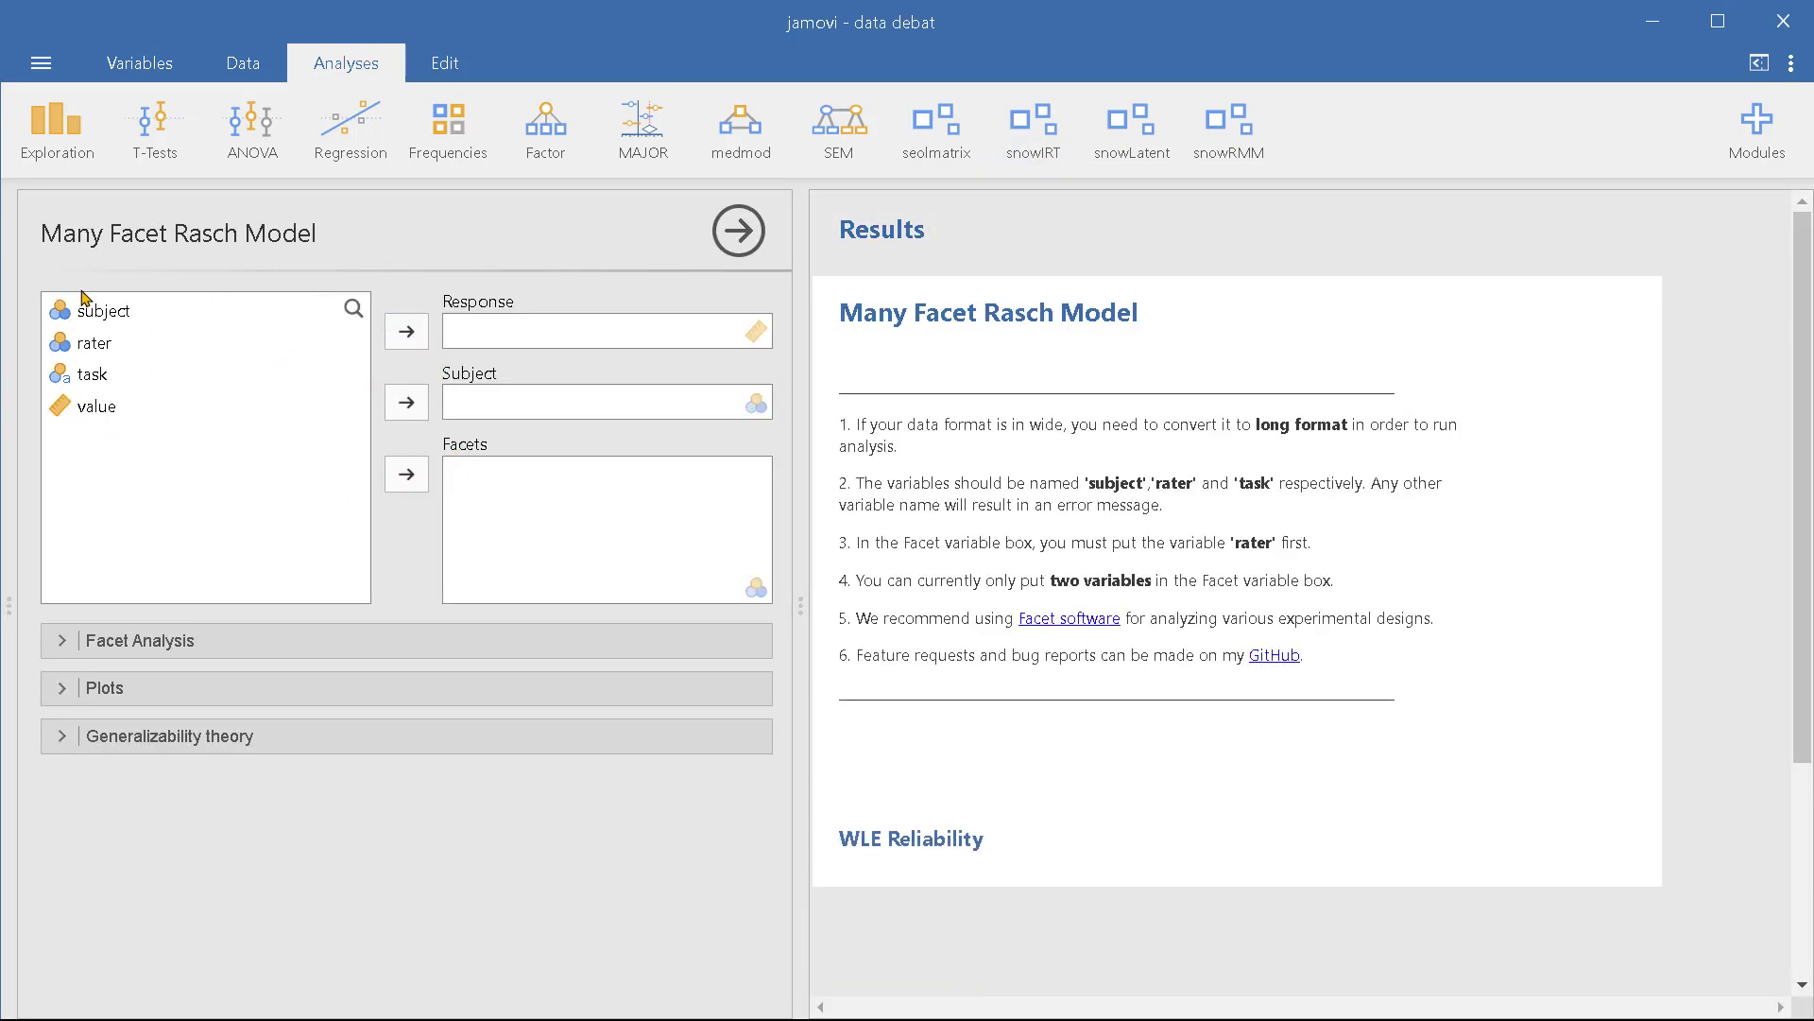
{"action": "left_click", "coordinate": [95, 414]}
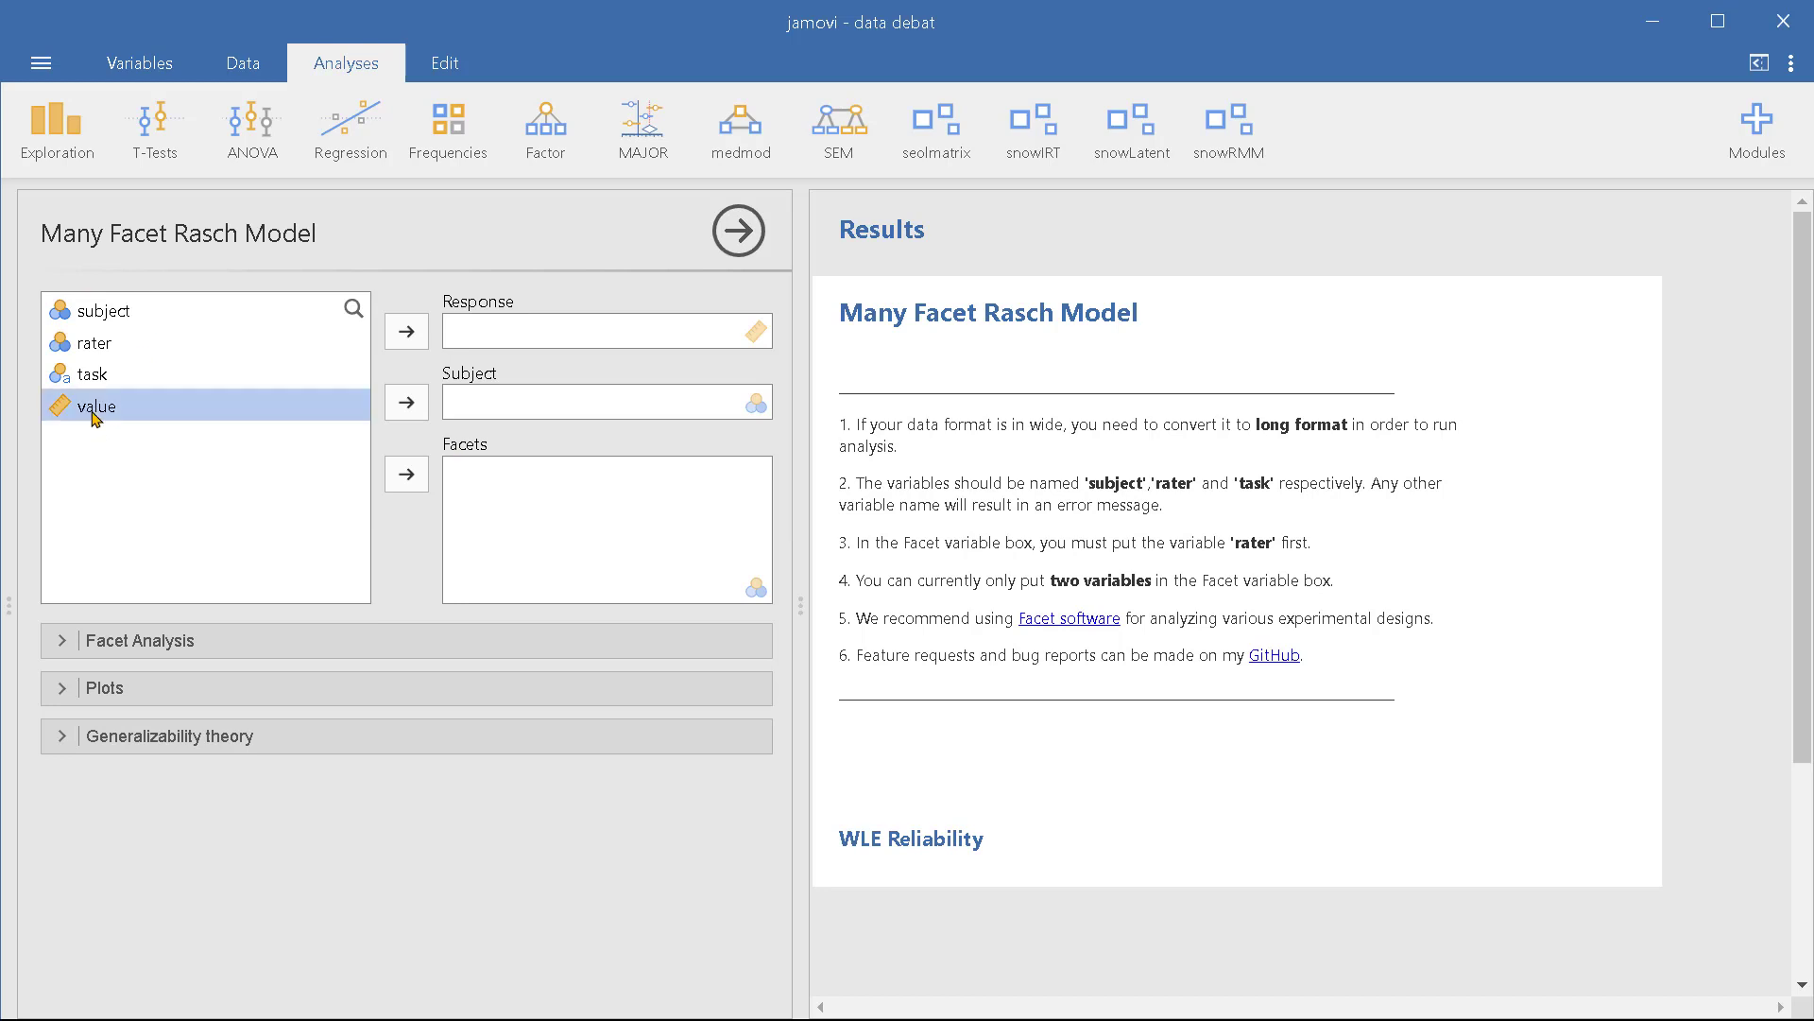
{"action": "left_click", "coordinate": [406, 332]}
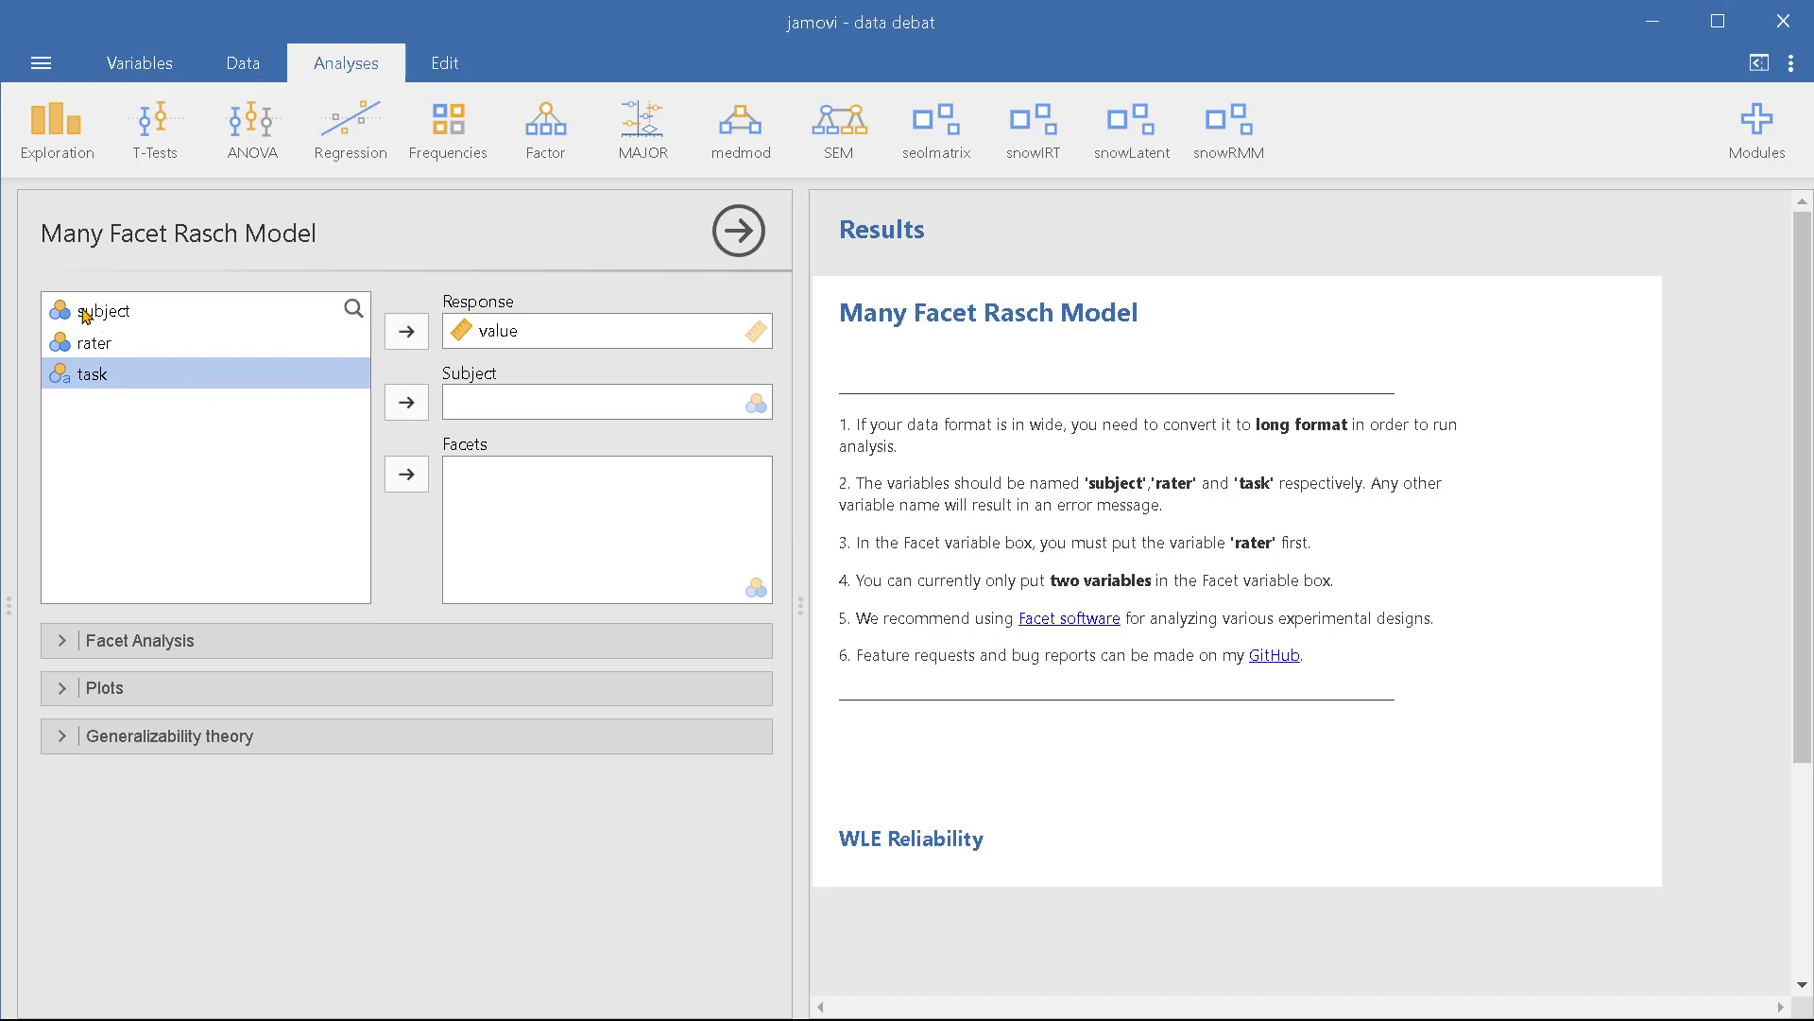
{"action": "left_click", "coordinate": [404, 405]}
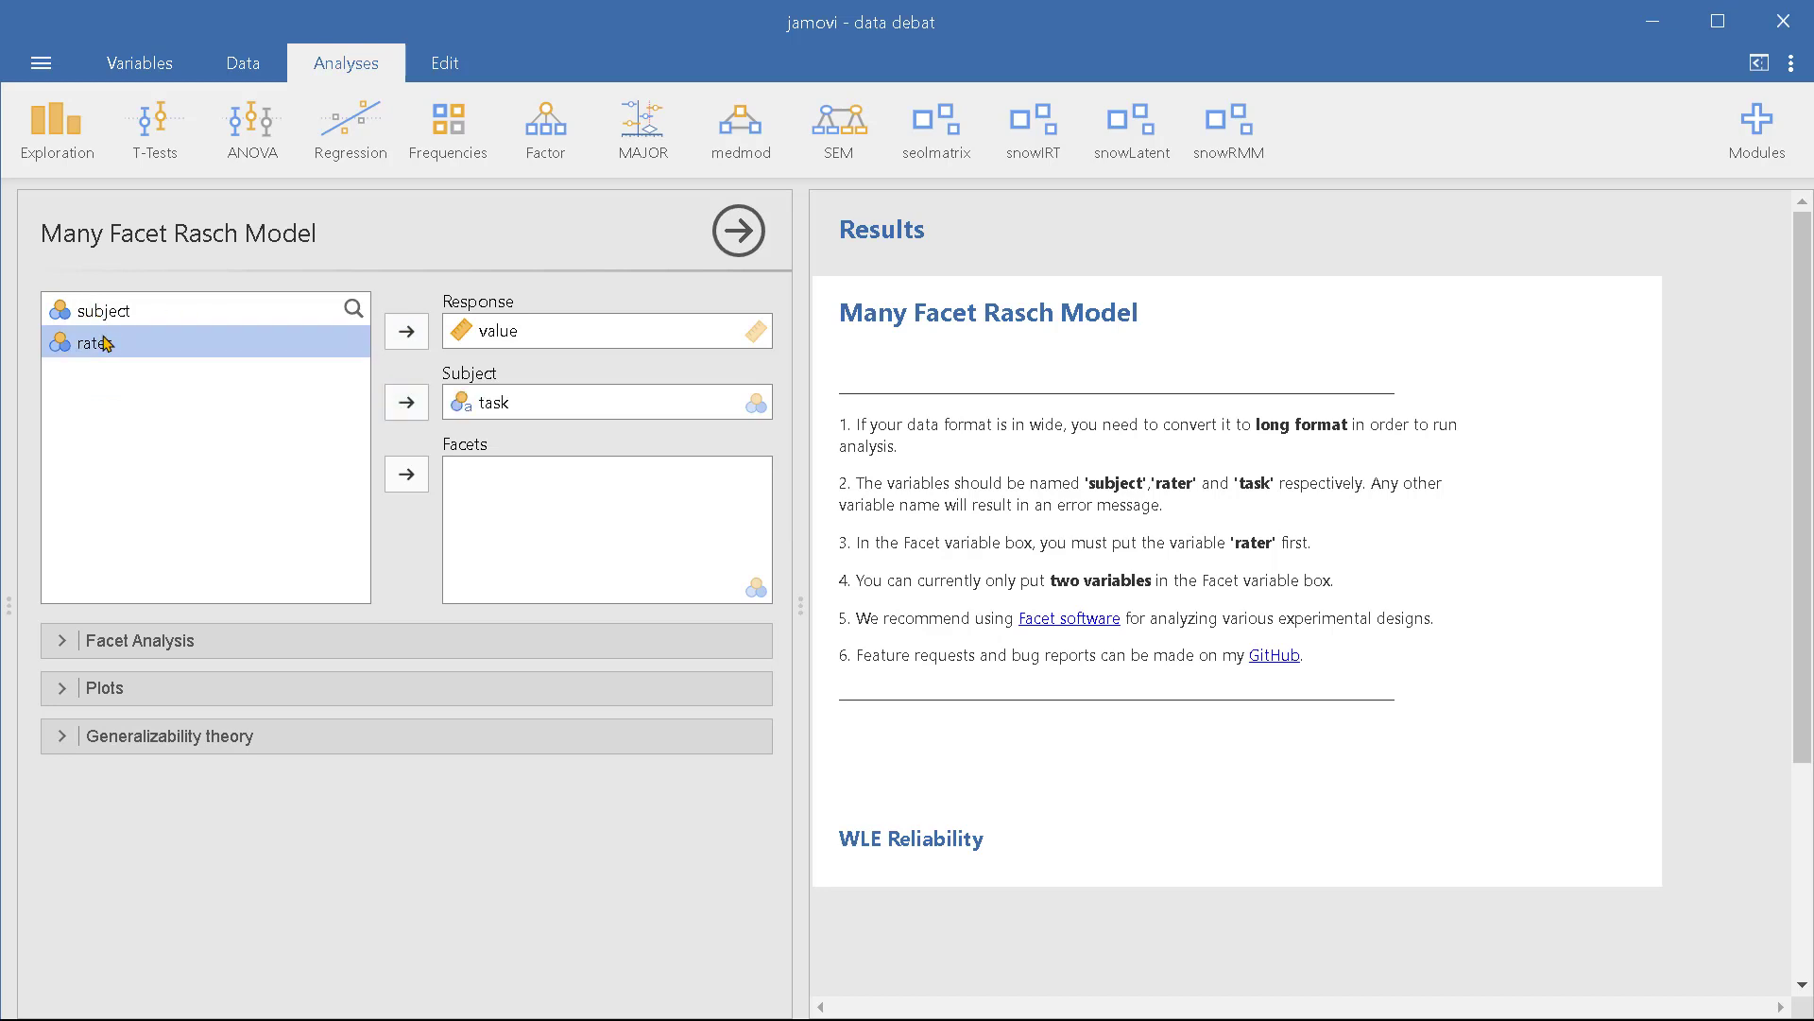
{"action": "left_click", "coordinate": [506, 403]}
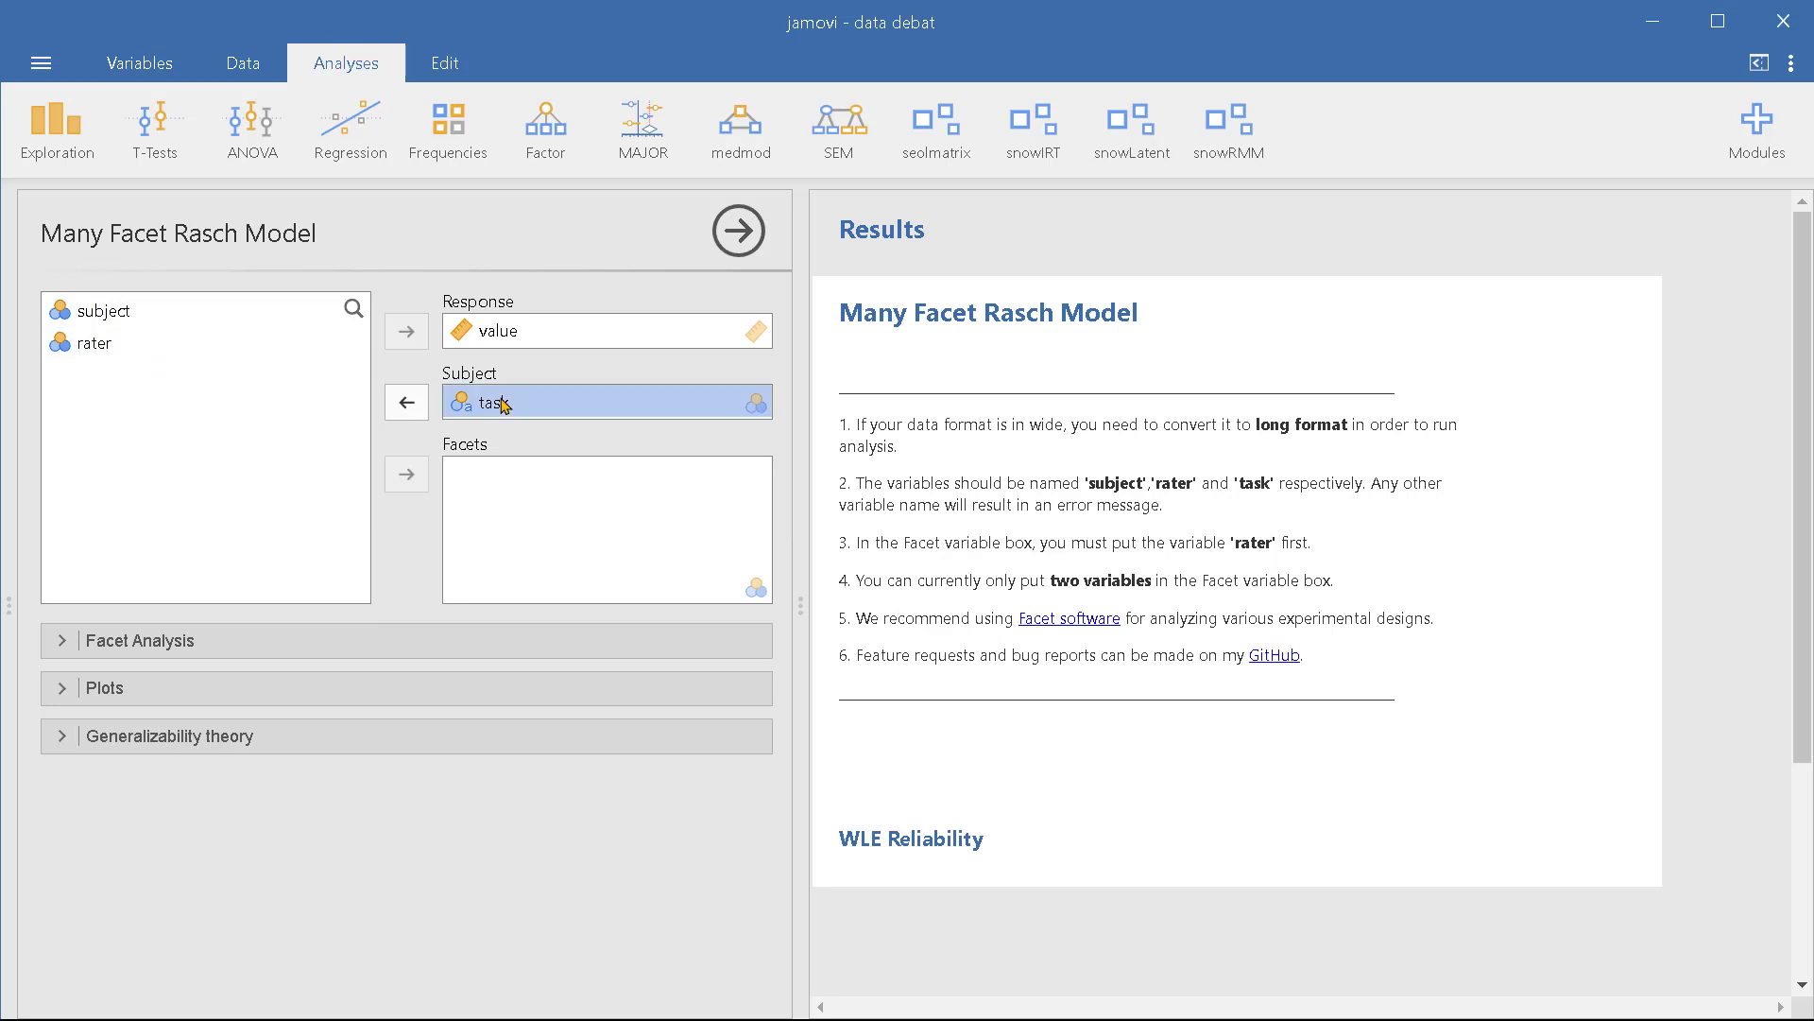
{"action": "left_click", "coordinate": [408, 413]}
- Assign subject as the Subject variable and add rater followed by task as the Facets
{"action": "left_click", "coordinate": [104, 313]}
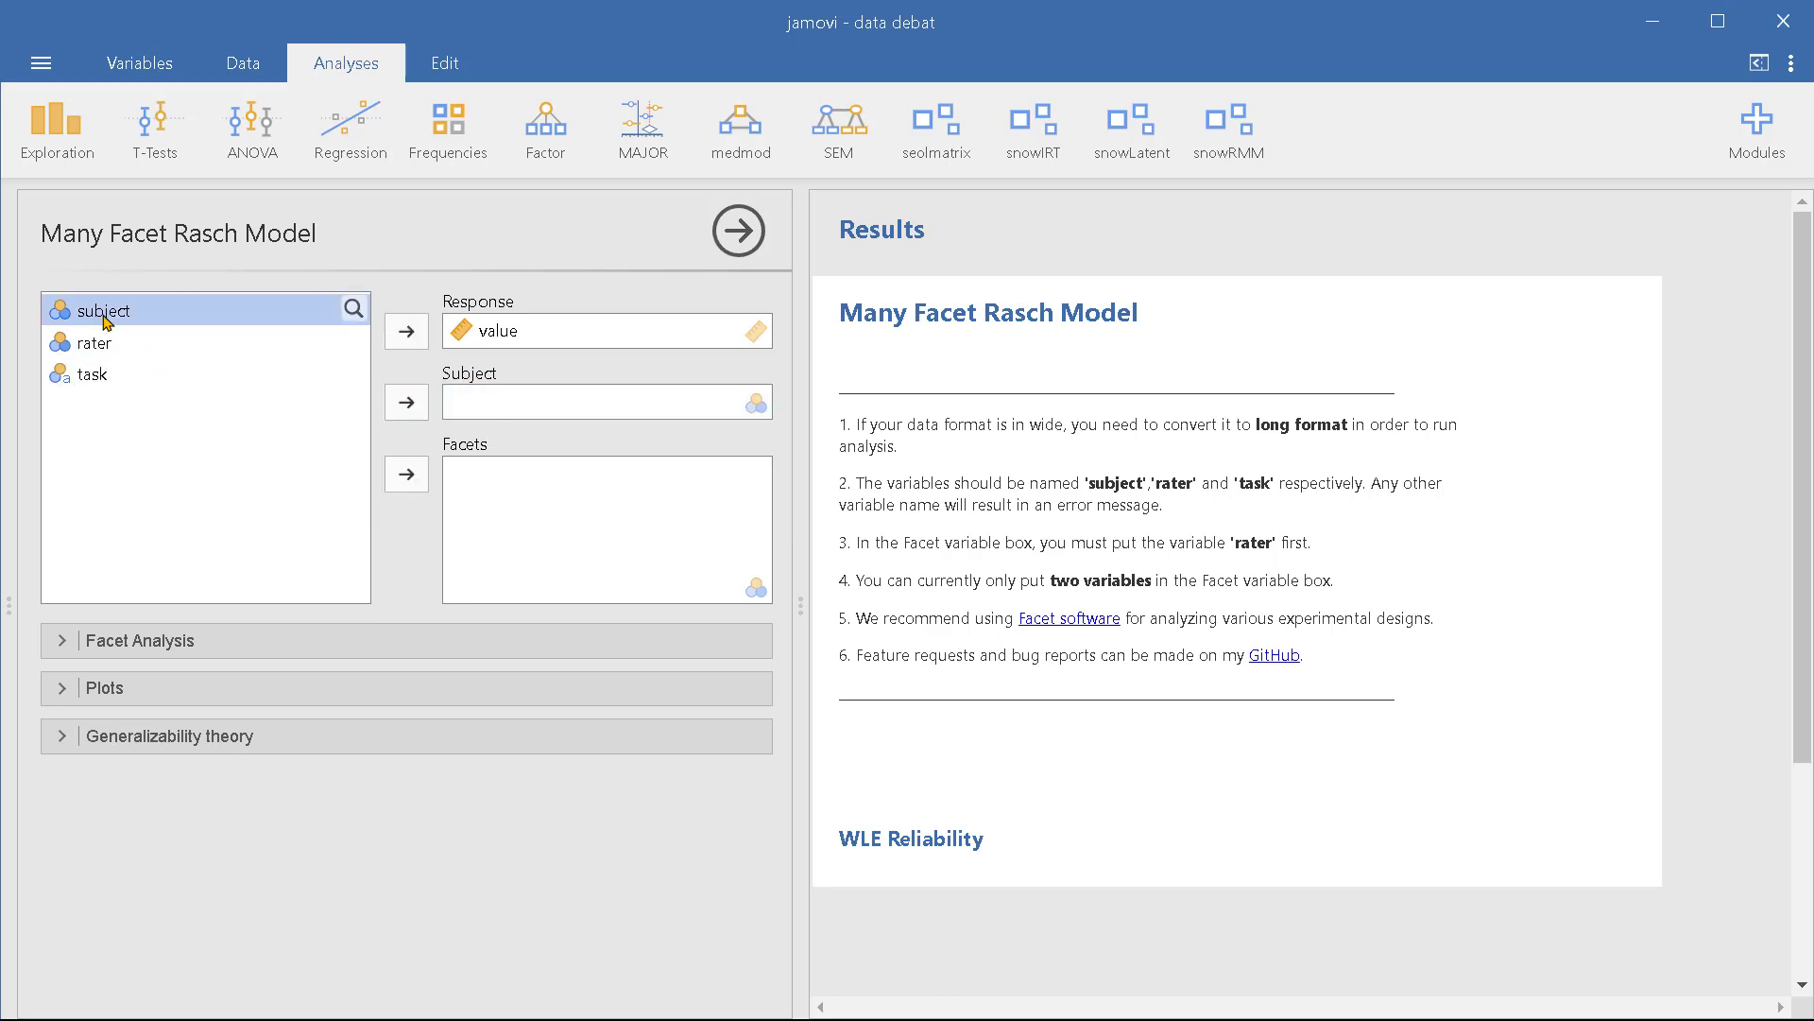
{"action": "left_click", "coordinate": [397, 414]}
{"action": "left_click", "coordinate": [406, 473]}
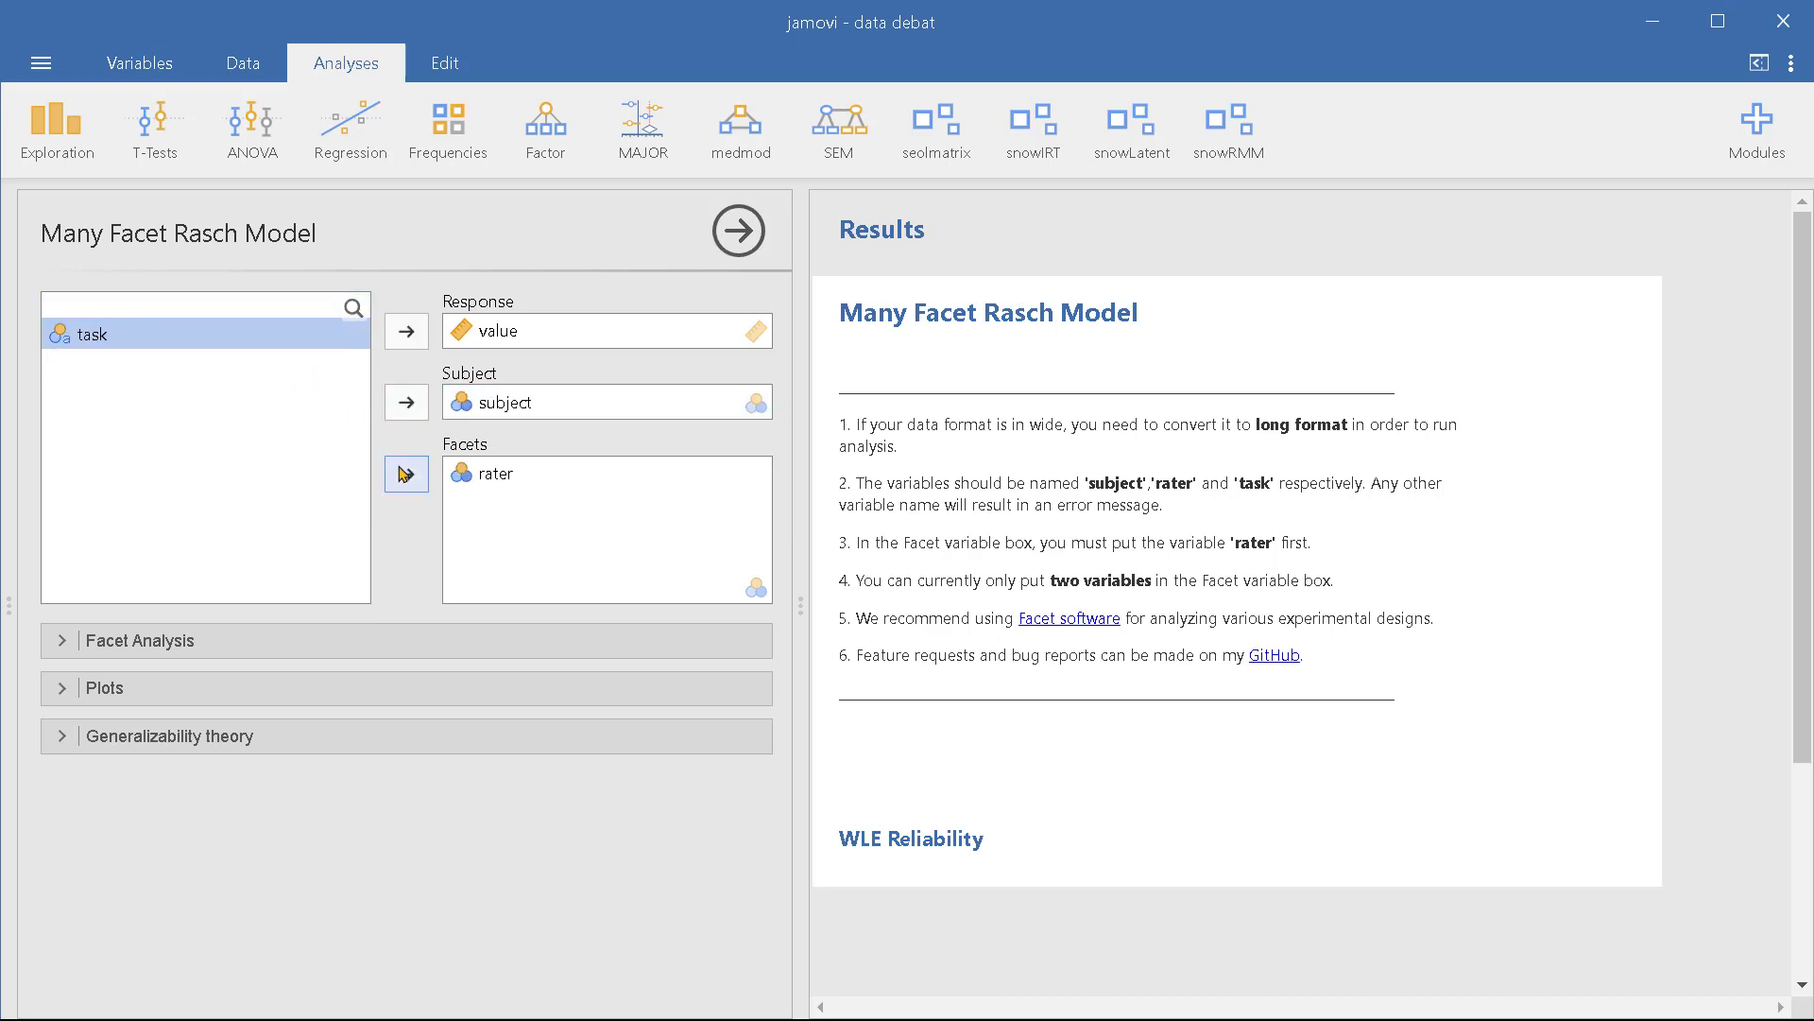
{"action": "left_click", "coordinate": [406, 473]}
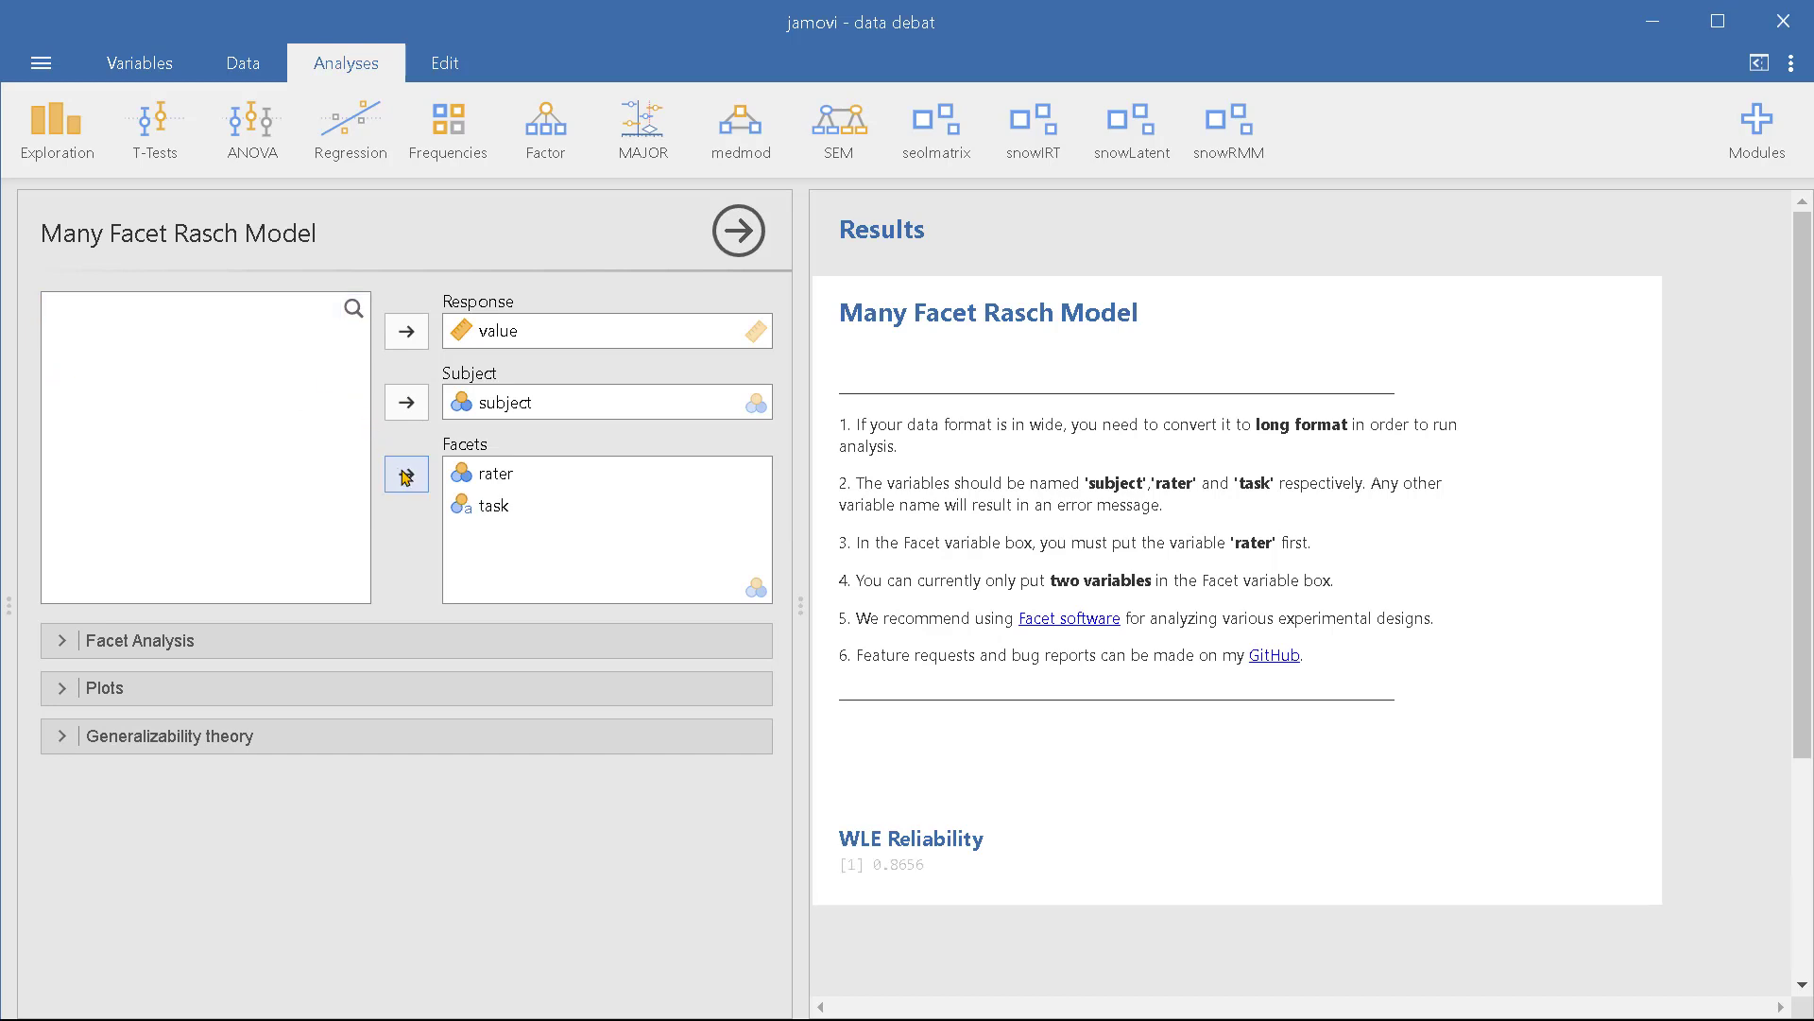
- In Facet Analysis, request the Rater and Task facet measures plus the person Measure and Fit tables
{"action": "left_click", "coordinate": [62, 642]}
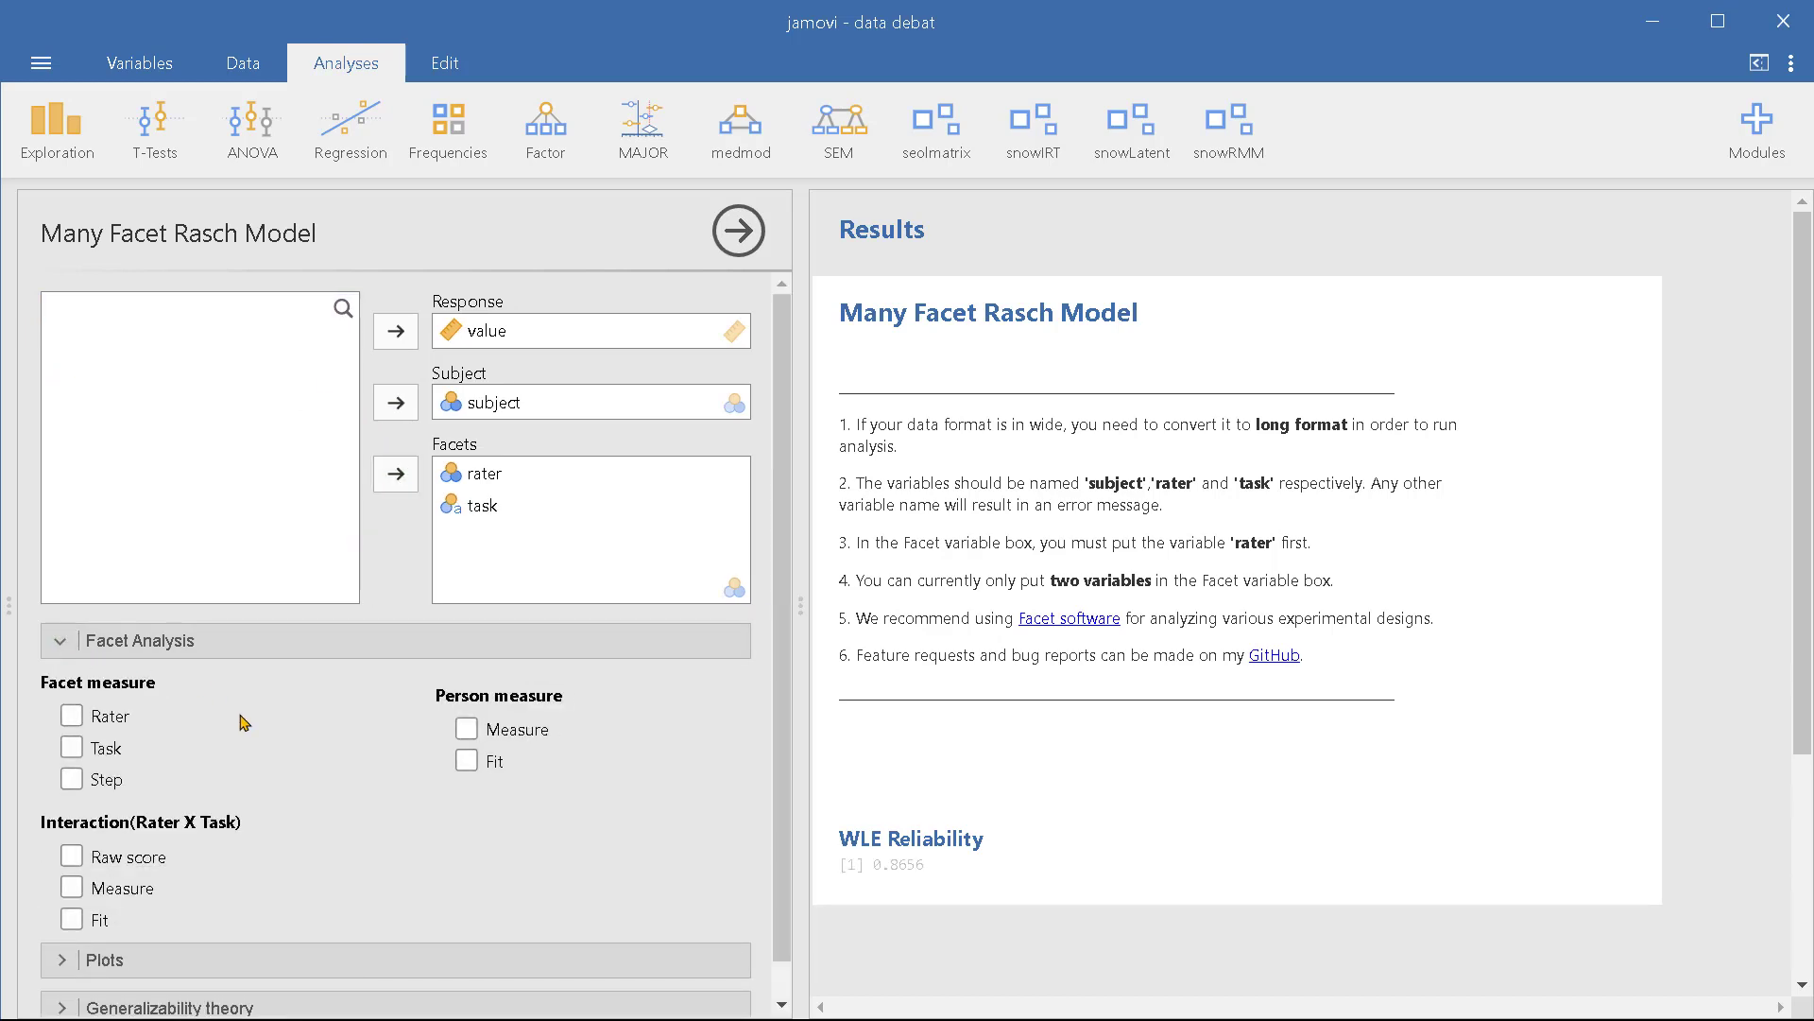
{"action": "left_click", "coordinate": [74, 718]}
{"action": "left_click", "coordinate": [74, 749]}
{"action": "left_click", "coordinate": [466, 729]}
{"action": "left_click", "coordinate": [466, 760]}
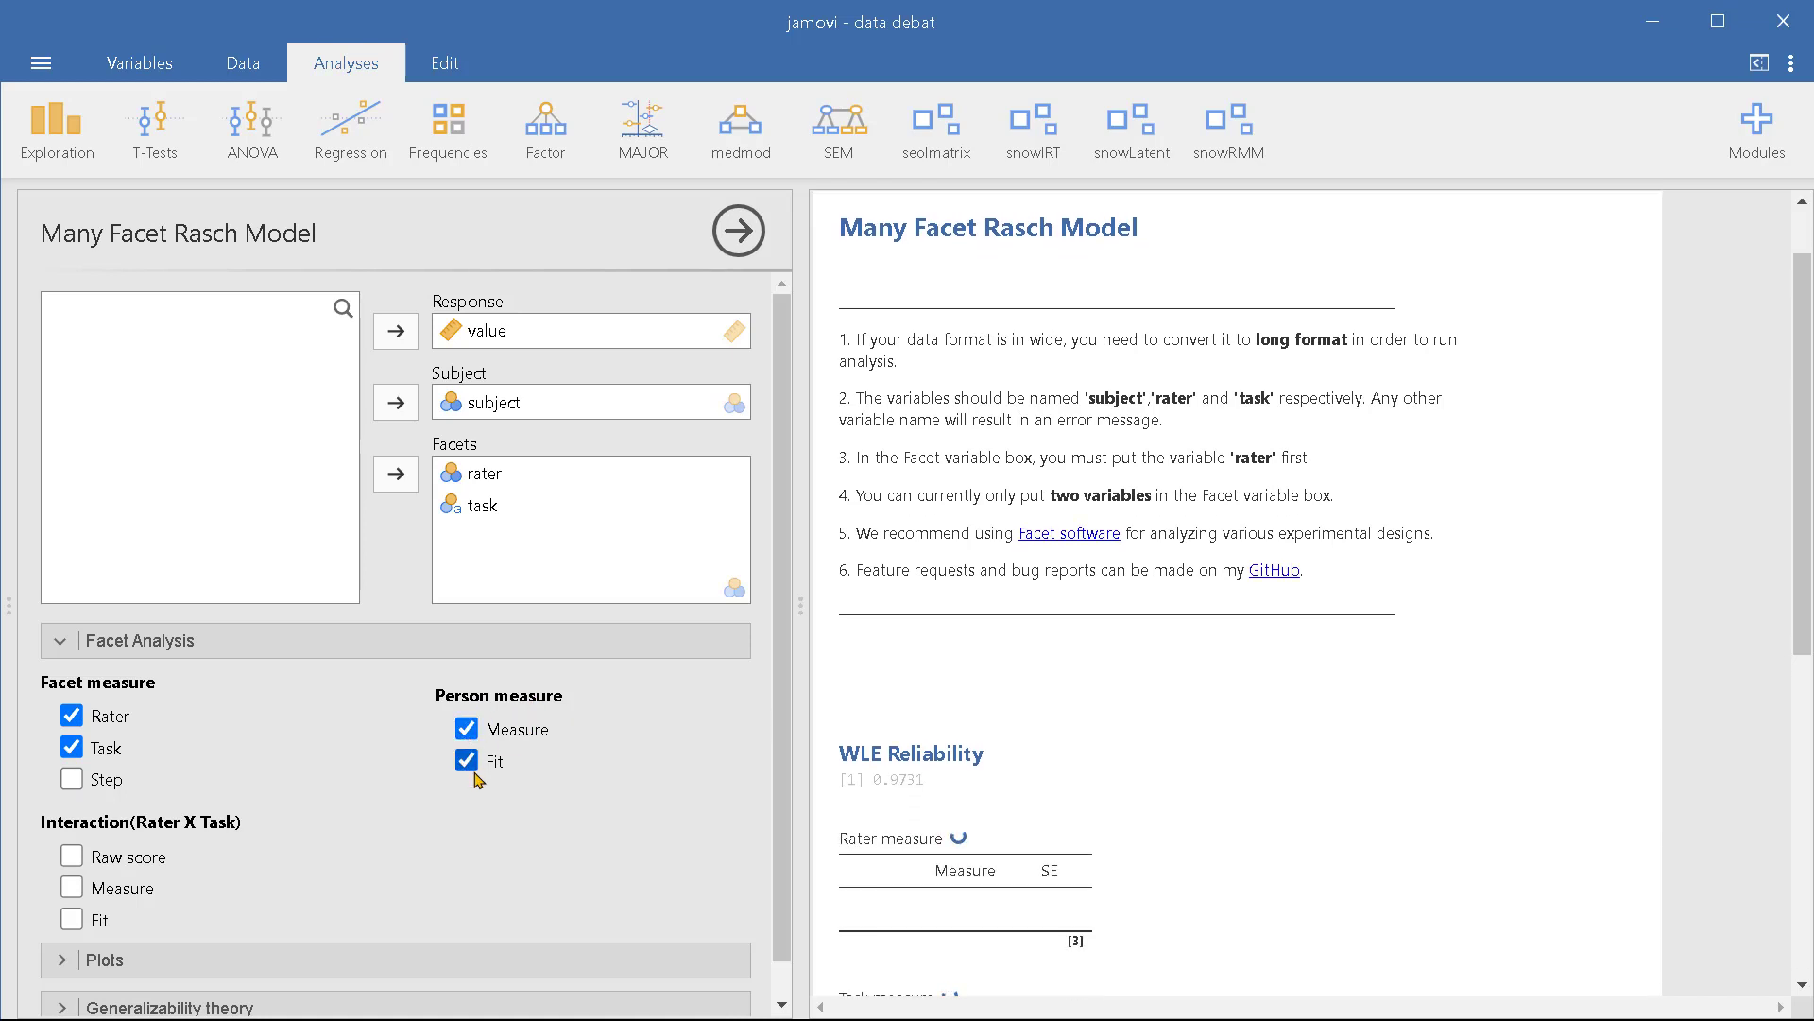
- Request the Measure and Fit tables for the Rater X Task interaction
{"action": "scroll", "coordinate": [540, 749], "scroll_direction": "down", "scroll_amount": 1}
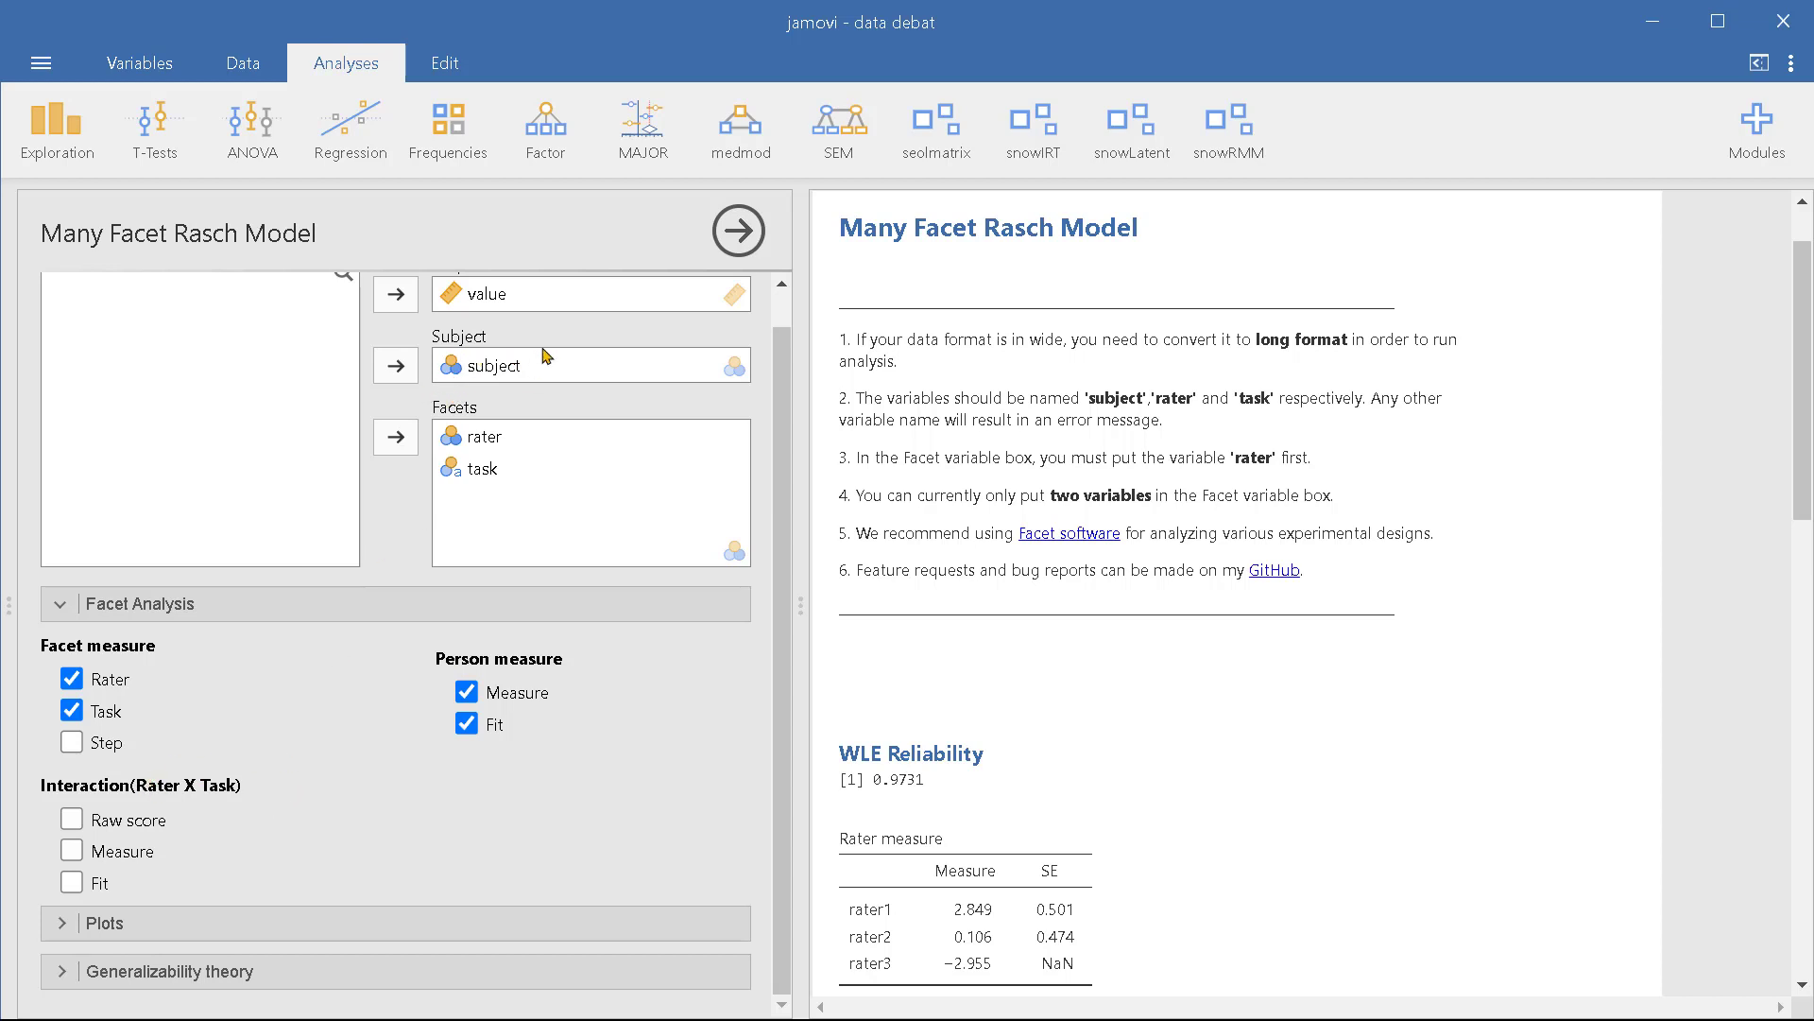
{"action": "left_click", "coordinate": [75, 851]}
{"action": "left_click", "coordinate": [73, 883]}
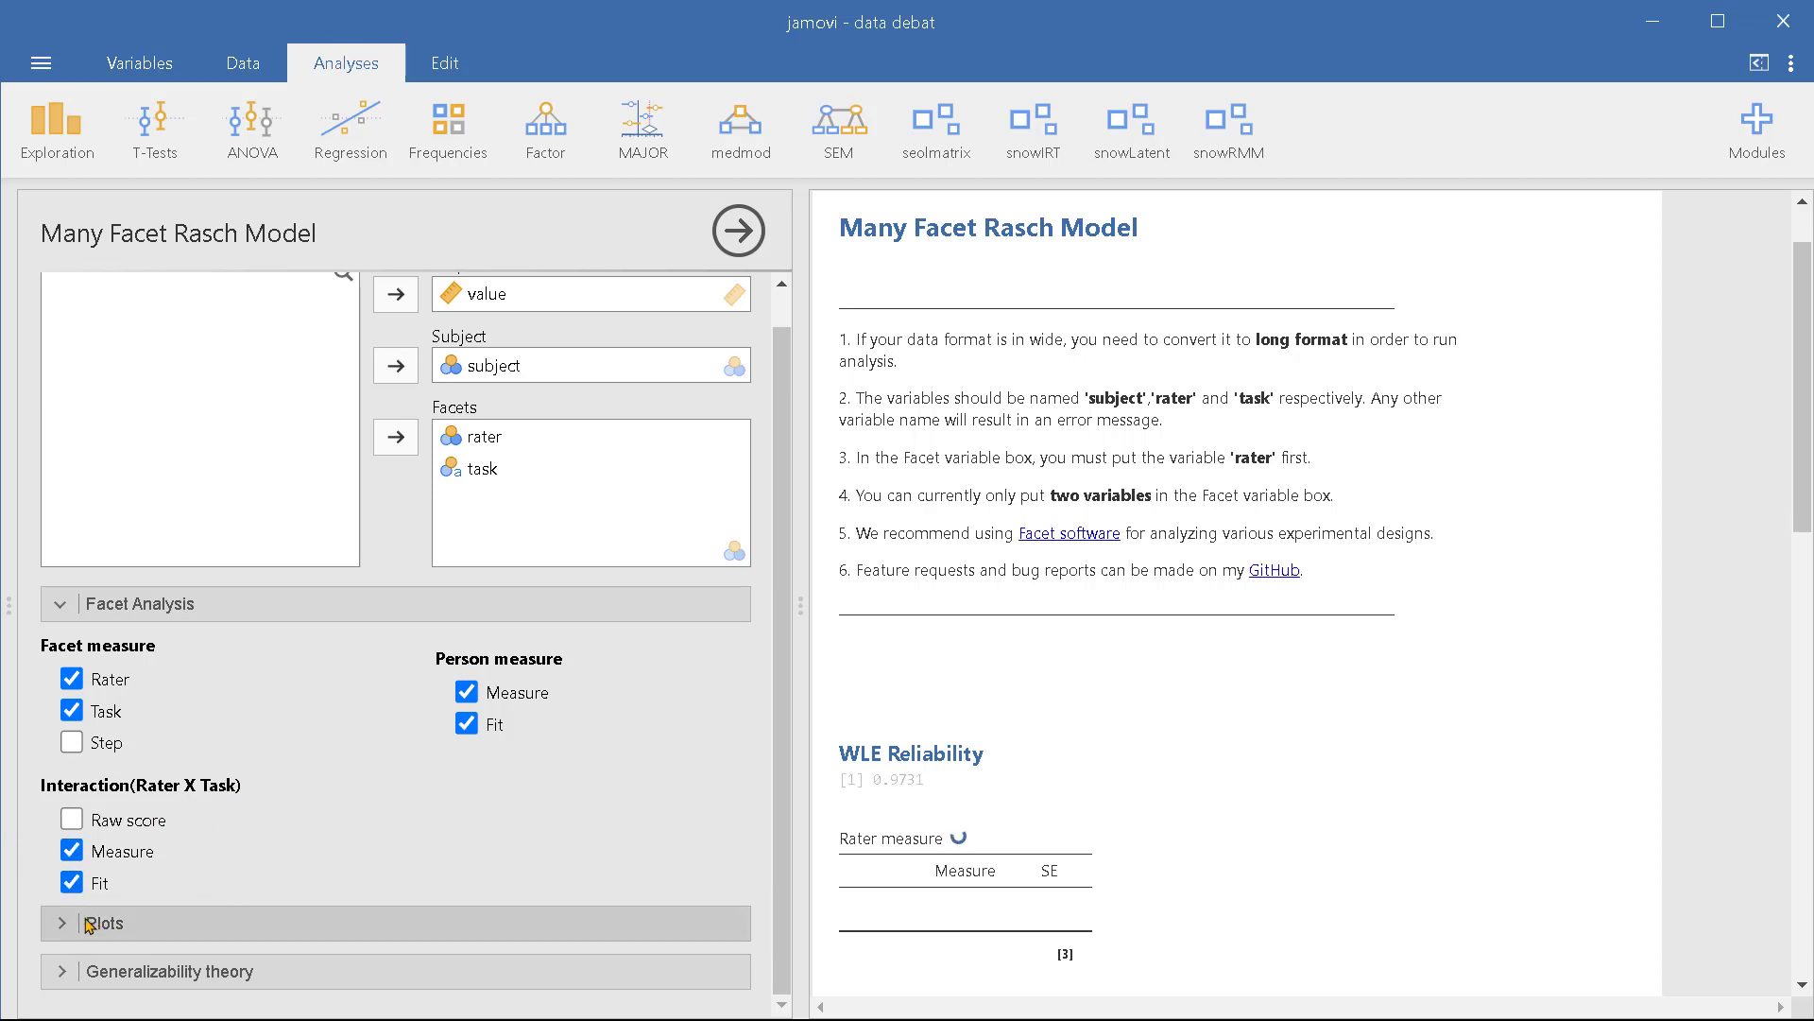
- Enable the Wright Map and Rater X Task plots for the analysis
{"action": "left_click", "coordinate": [57, 929]}
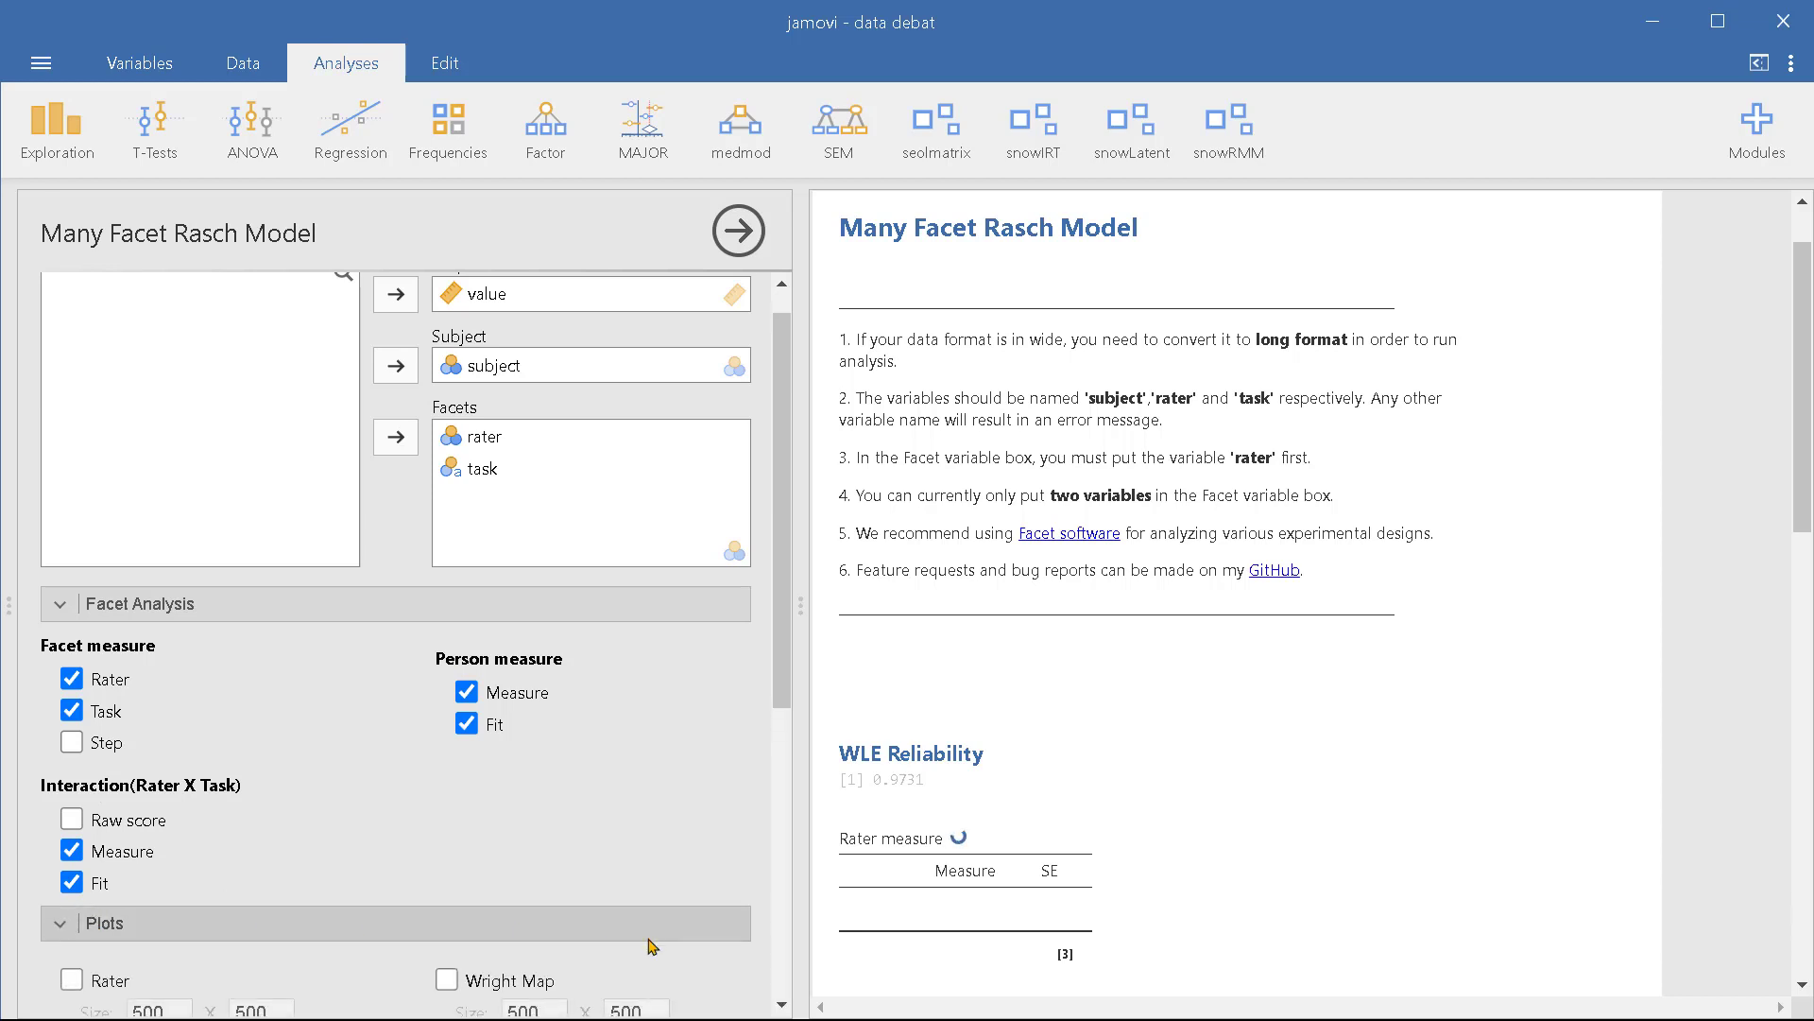
{"action": "scroll", "coordinate": [768, 810], "scroll_direction": "down", "scroll_amount": 4}
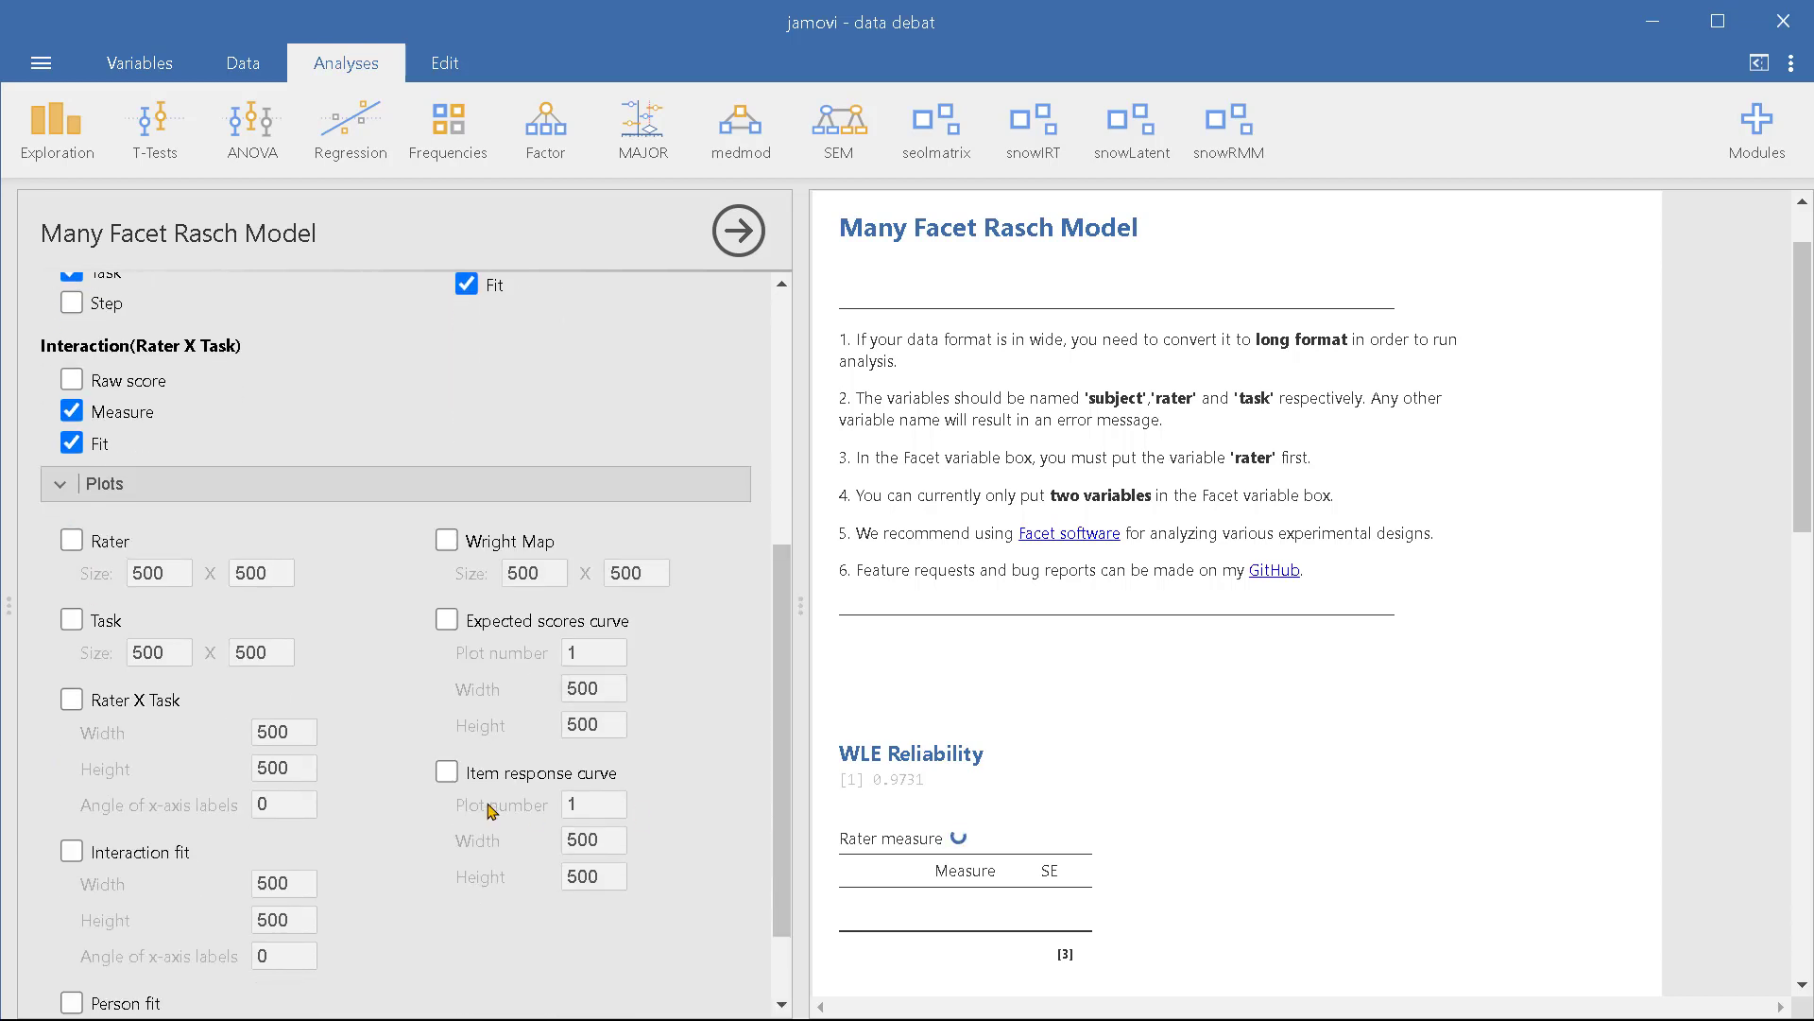
{"action": "scroll", "coordinate": [449, 560], "scroll_direction": "down", "scroll_amount": 1}
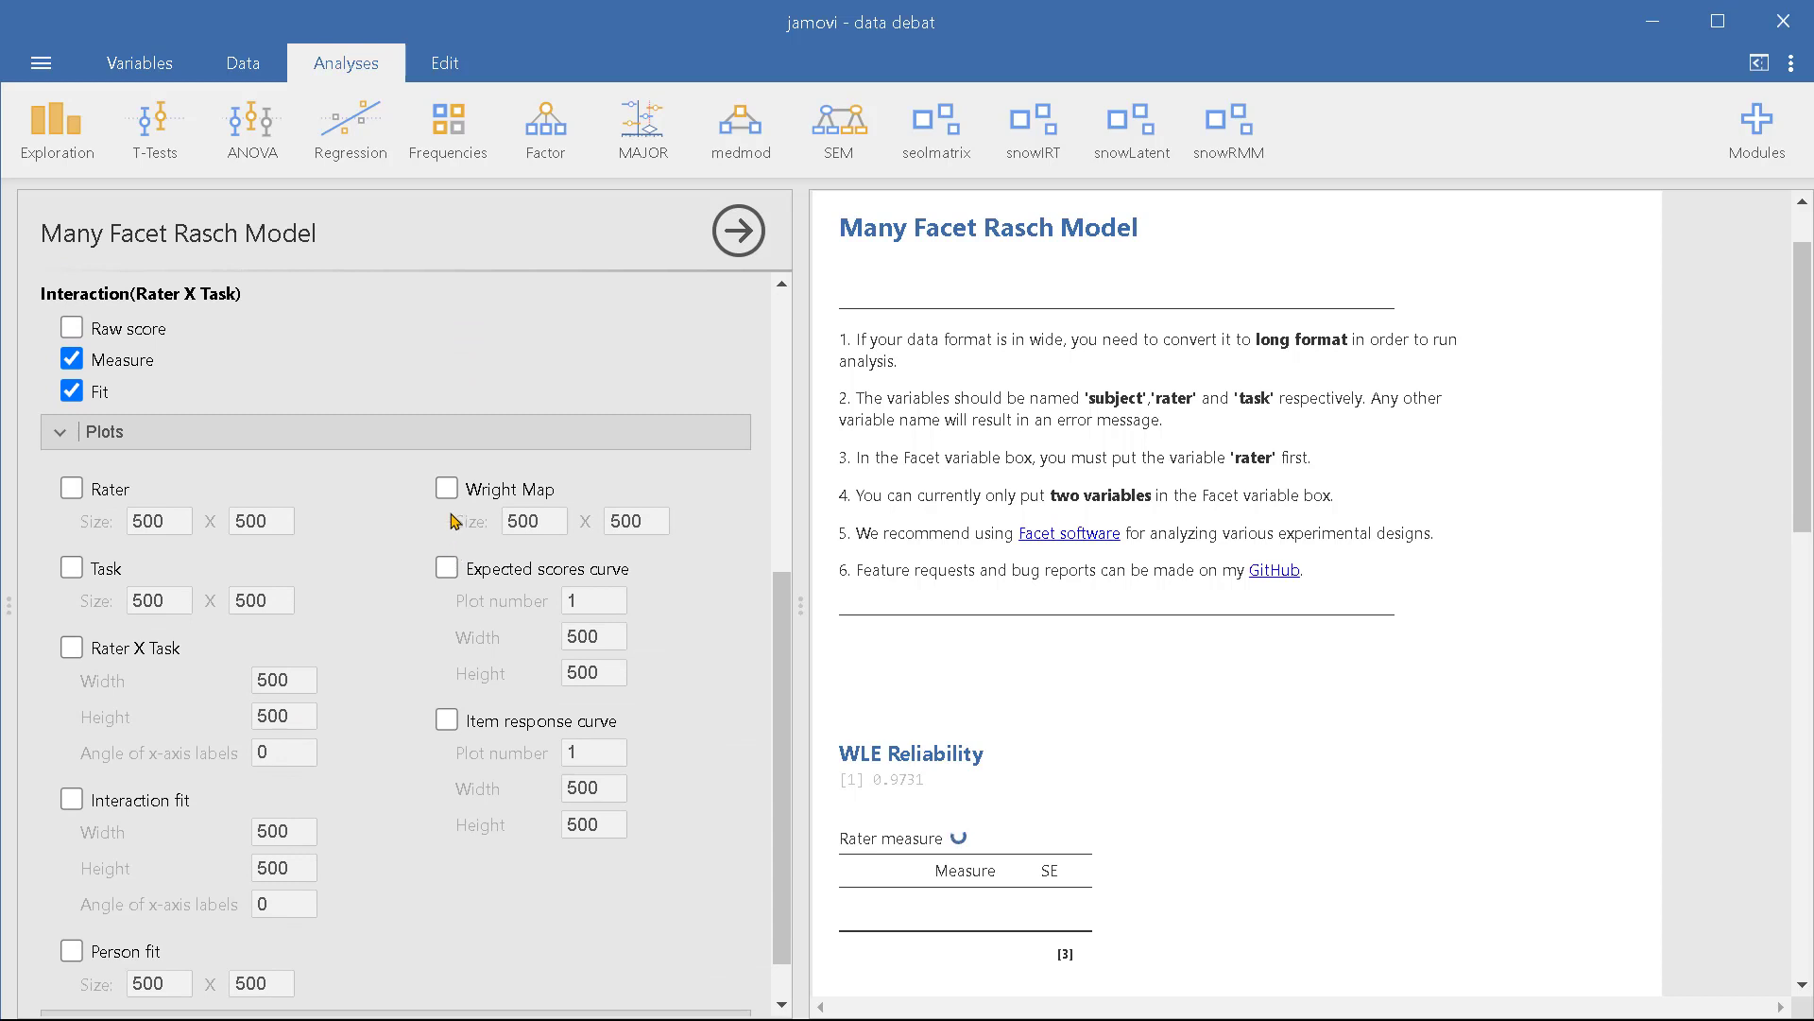
{"action": "scroll", "coordinate": [447, 487], "scroll_direction": "down", "scroll_amount": 1}
{"action": "left_click", "coordinate": [447, 437]}
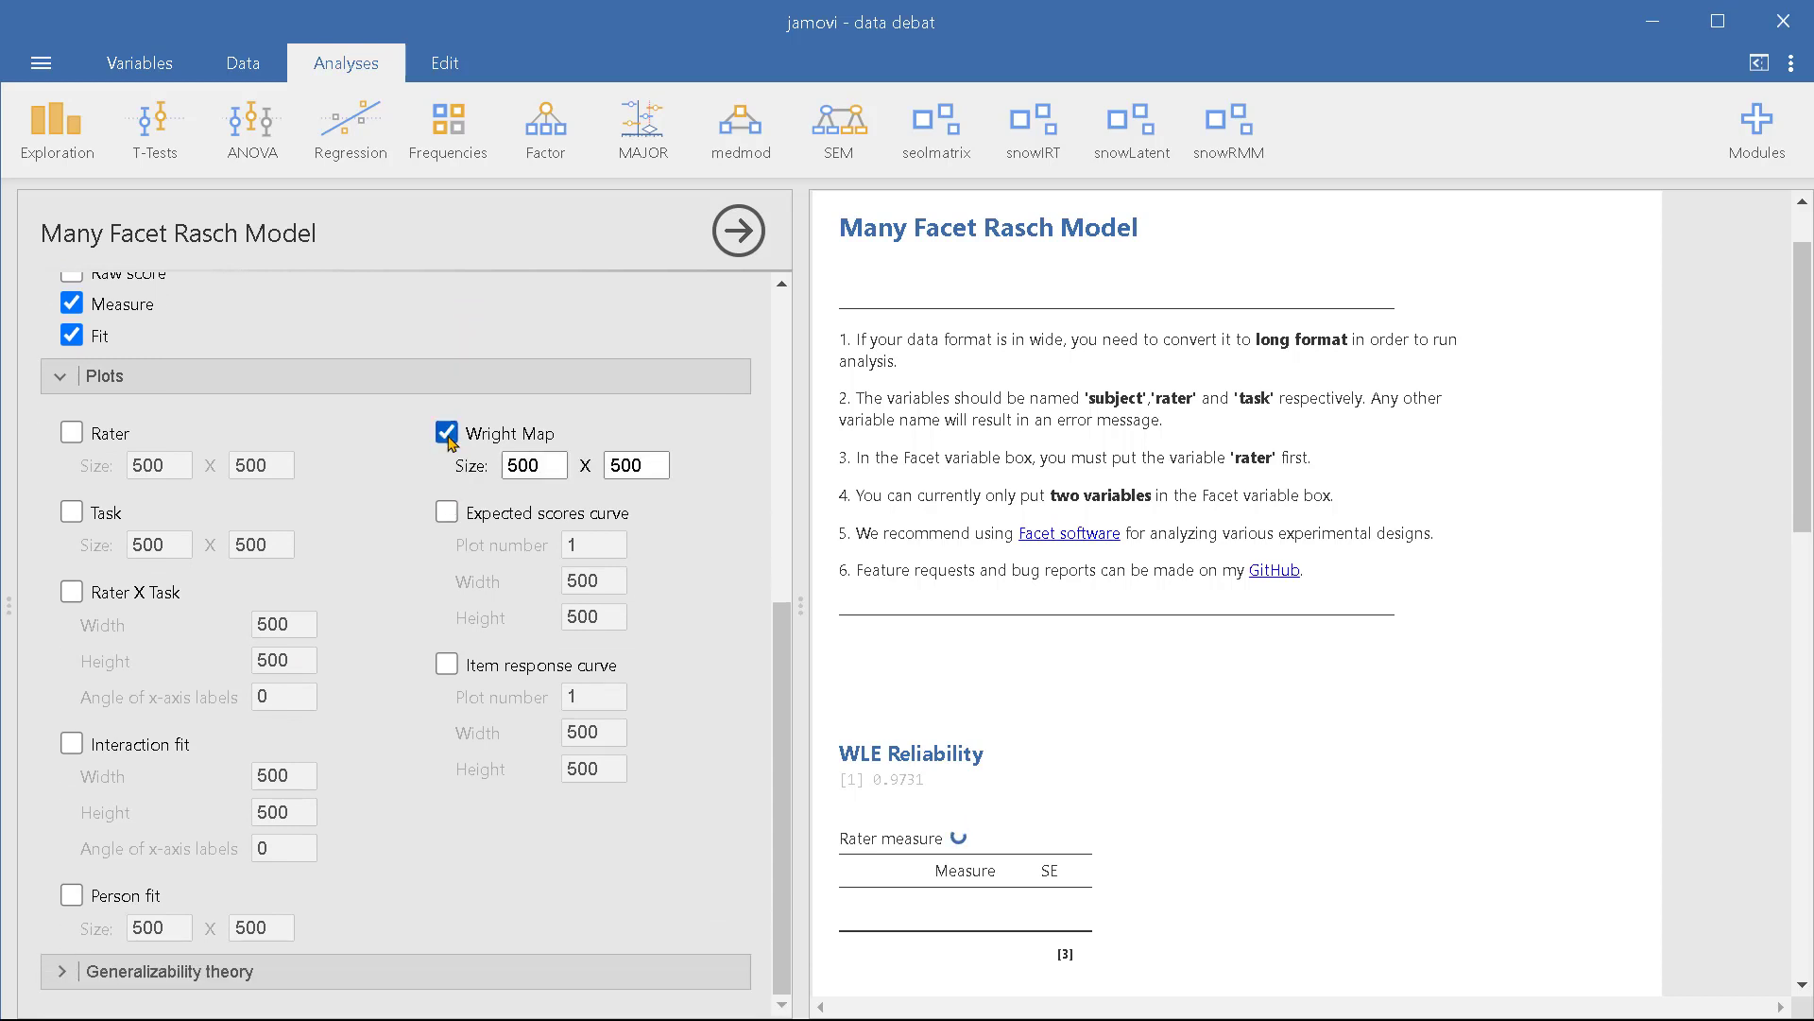
{"action": "left_click", "coordinate": [73, 596]}
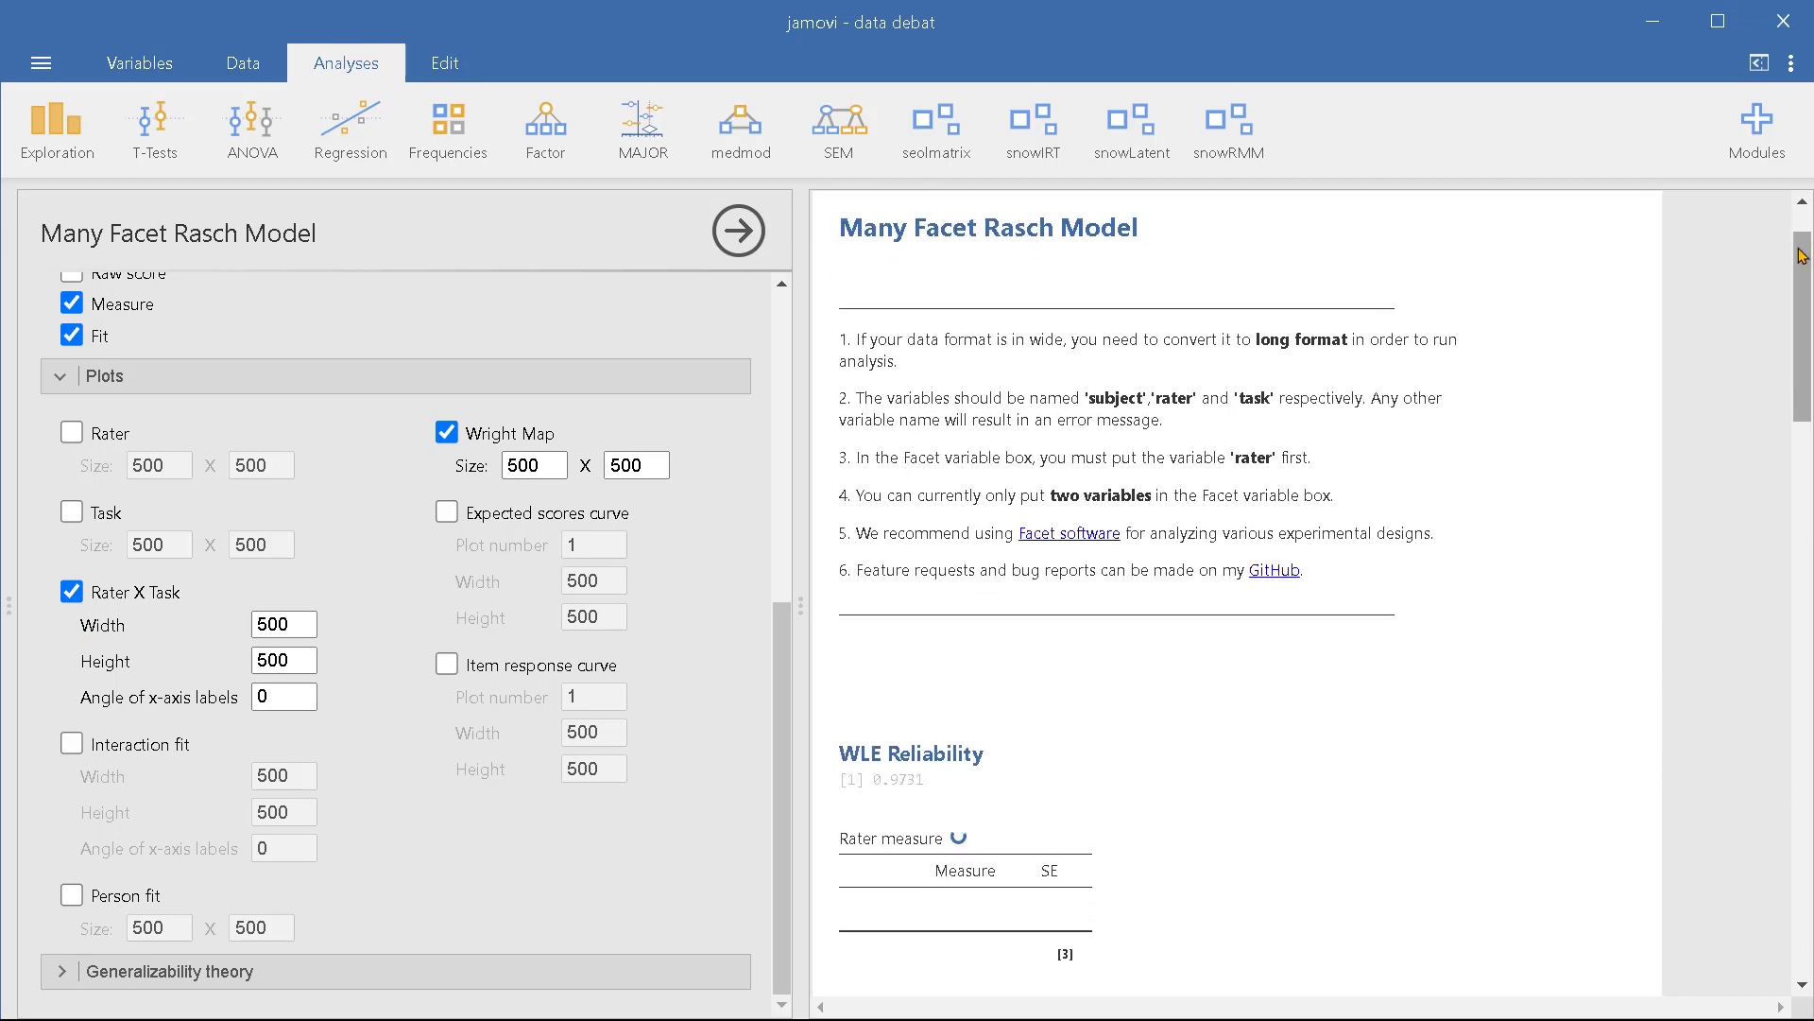
- Examine the WLE reliability, the rater, task and interaction measures, the interaction fit, and the person measure and fit tables in the results
{"action": "left_click_drag", "start_coordinate": [1803, 266], "coordinate": [1810, 350]}
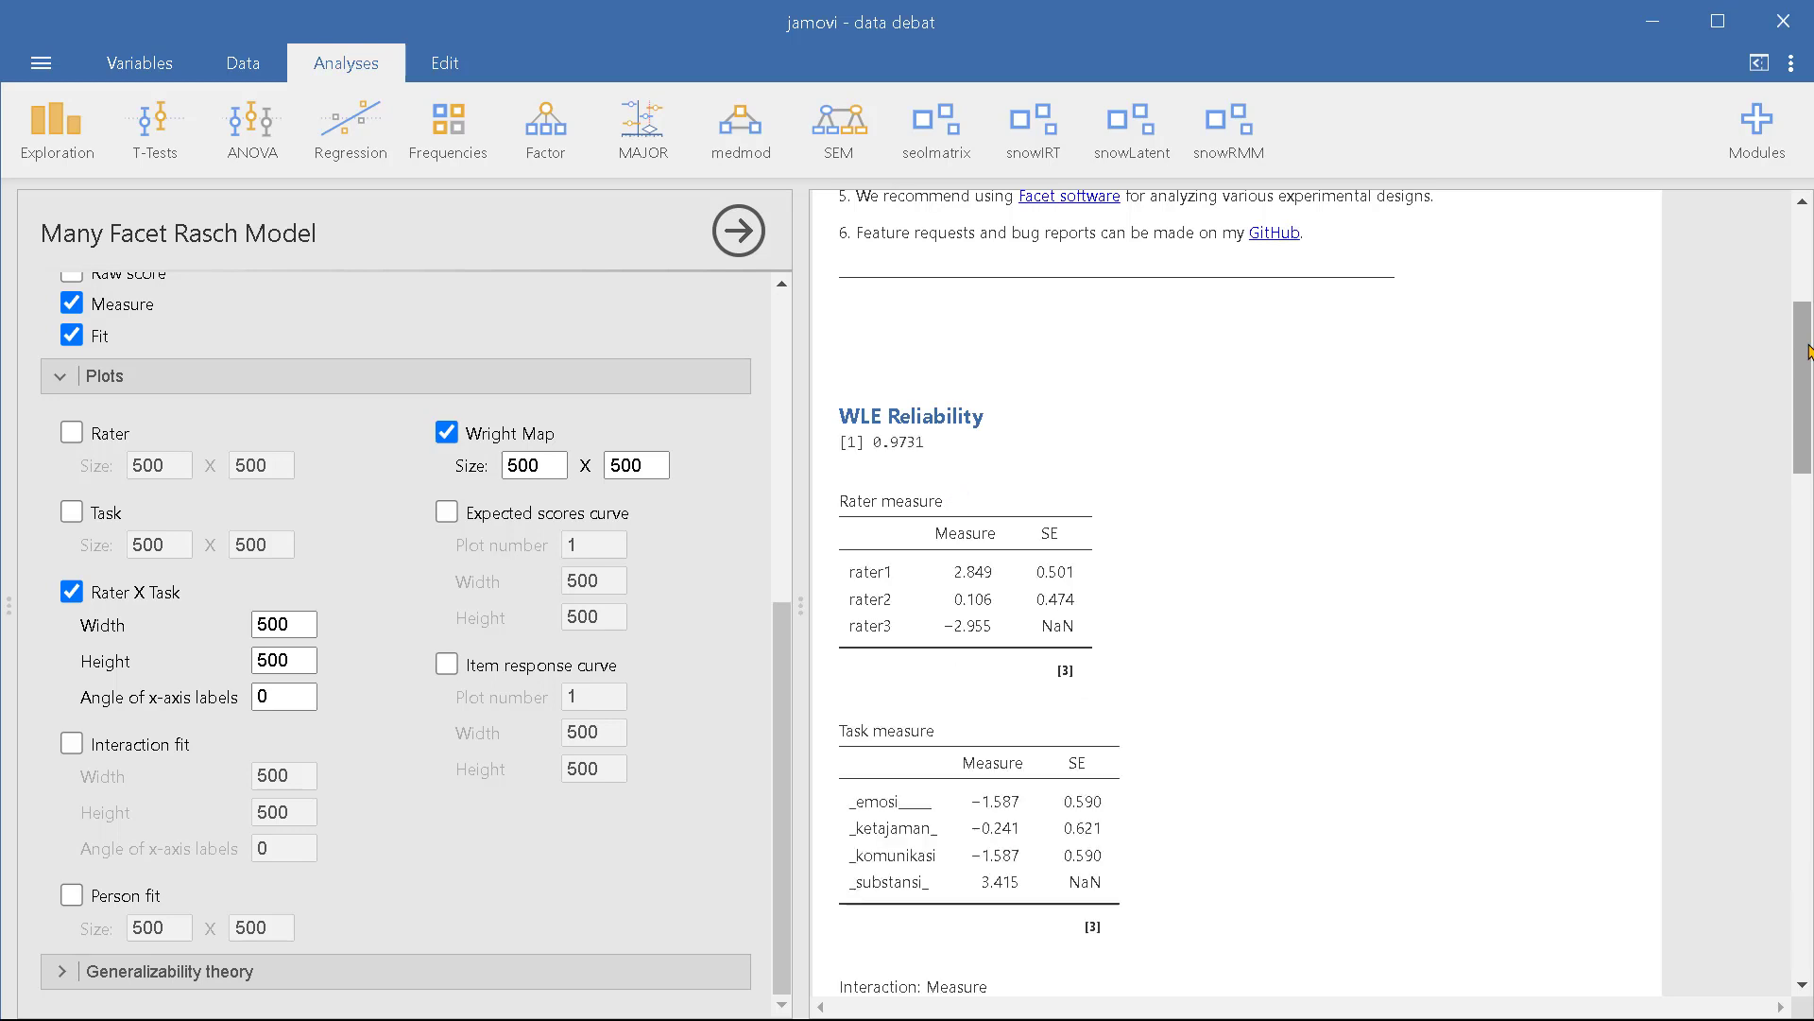
{"action": "mouse_move", "coordinate": [1809, 352]}
{"action": "left_mouse_down"}
{"action": "mouse_move", "coordinate": [1807, 801]}
{"action": "mouse_move", "coordinate": [1781, 204]}
{"action": "mouse_move", "coordinate": [1790, 361]}
{"action": "left_mouse_up"}
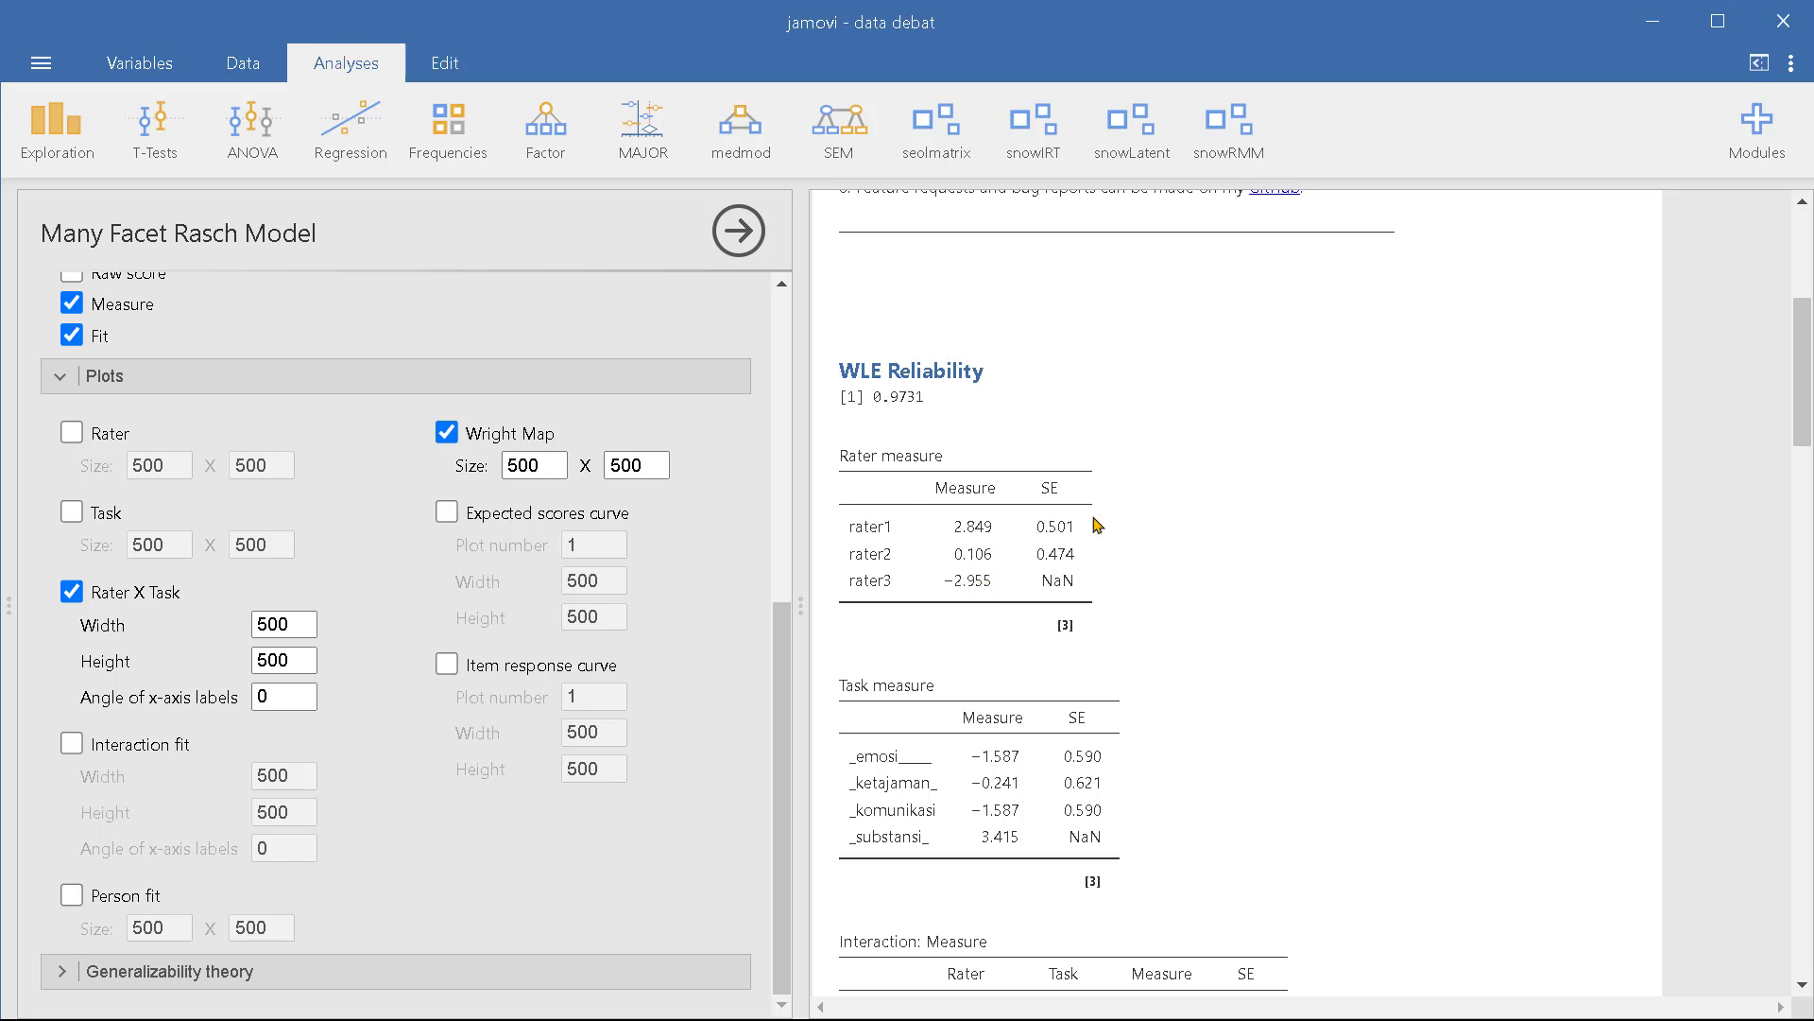
{"action": "scroll", "coordinate": [941, 339], "scroll_direction": "down", "scroll_amount": 3}
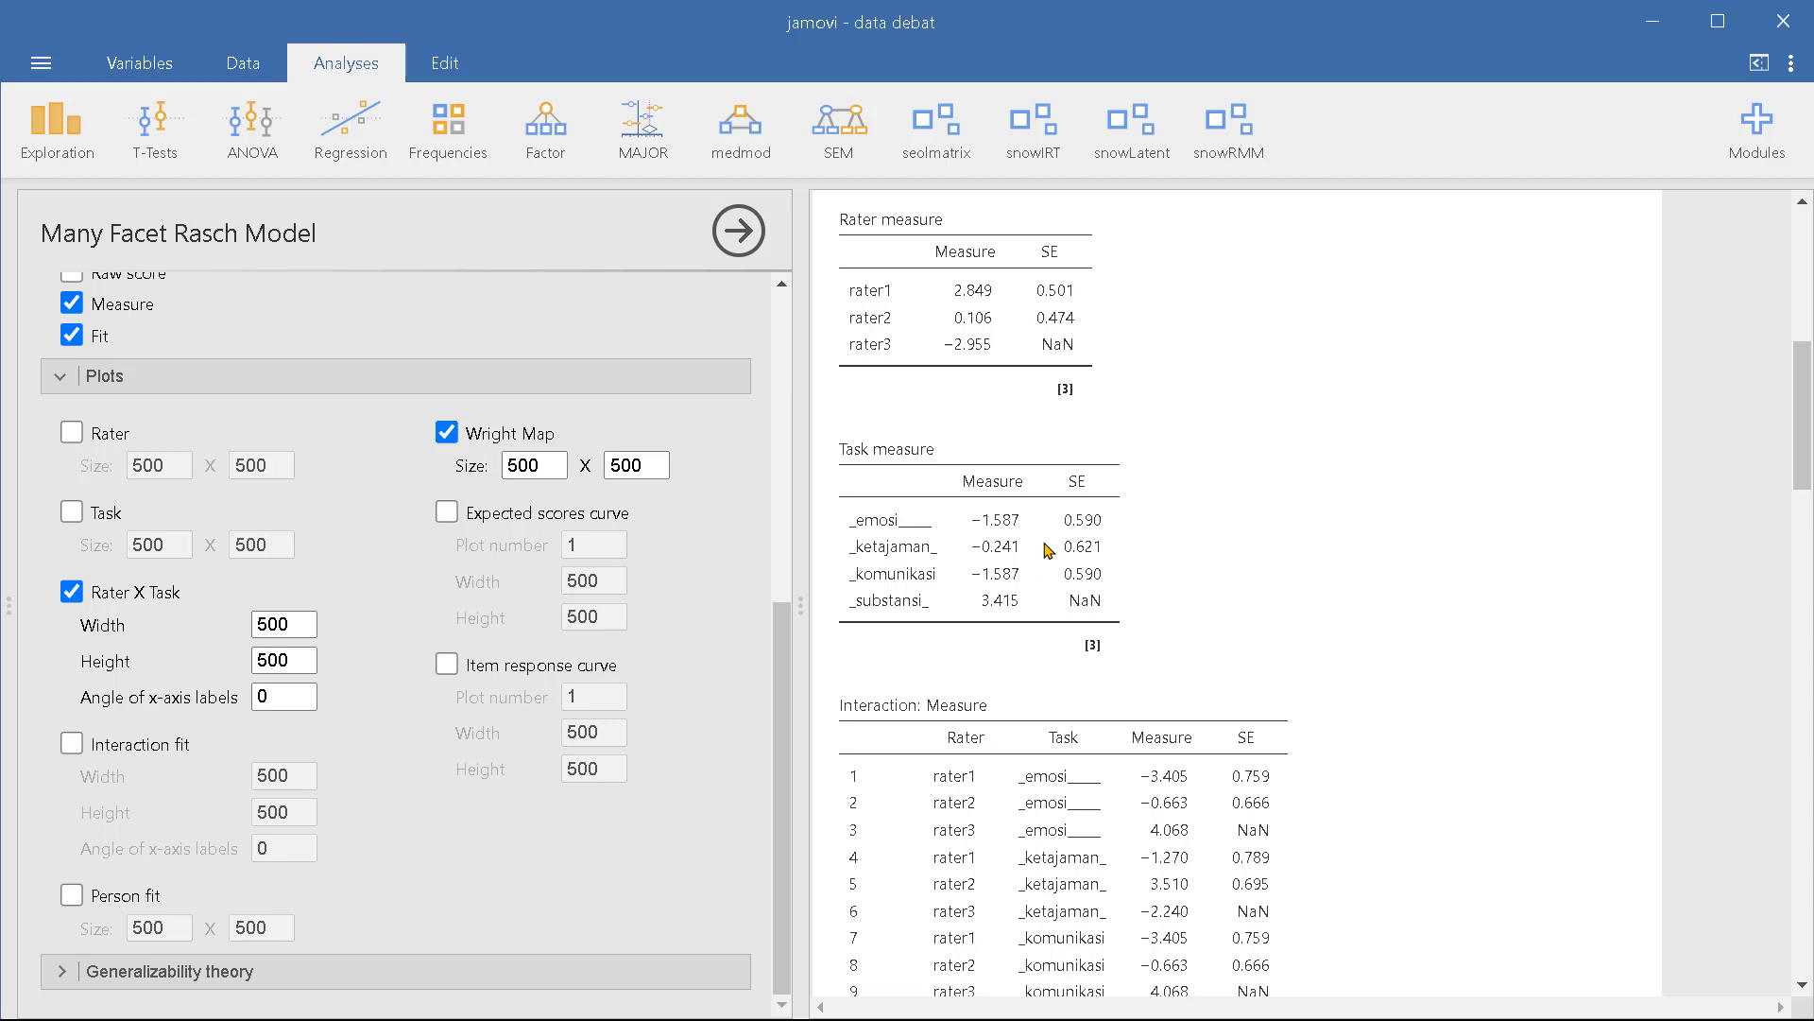
{"action": "scroll", "coordinate": [1047, 563], "scroll_direction": "down", "scroll_amount": 3}
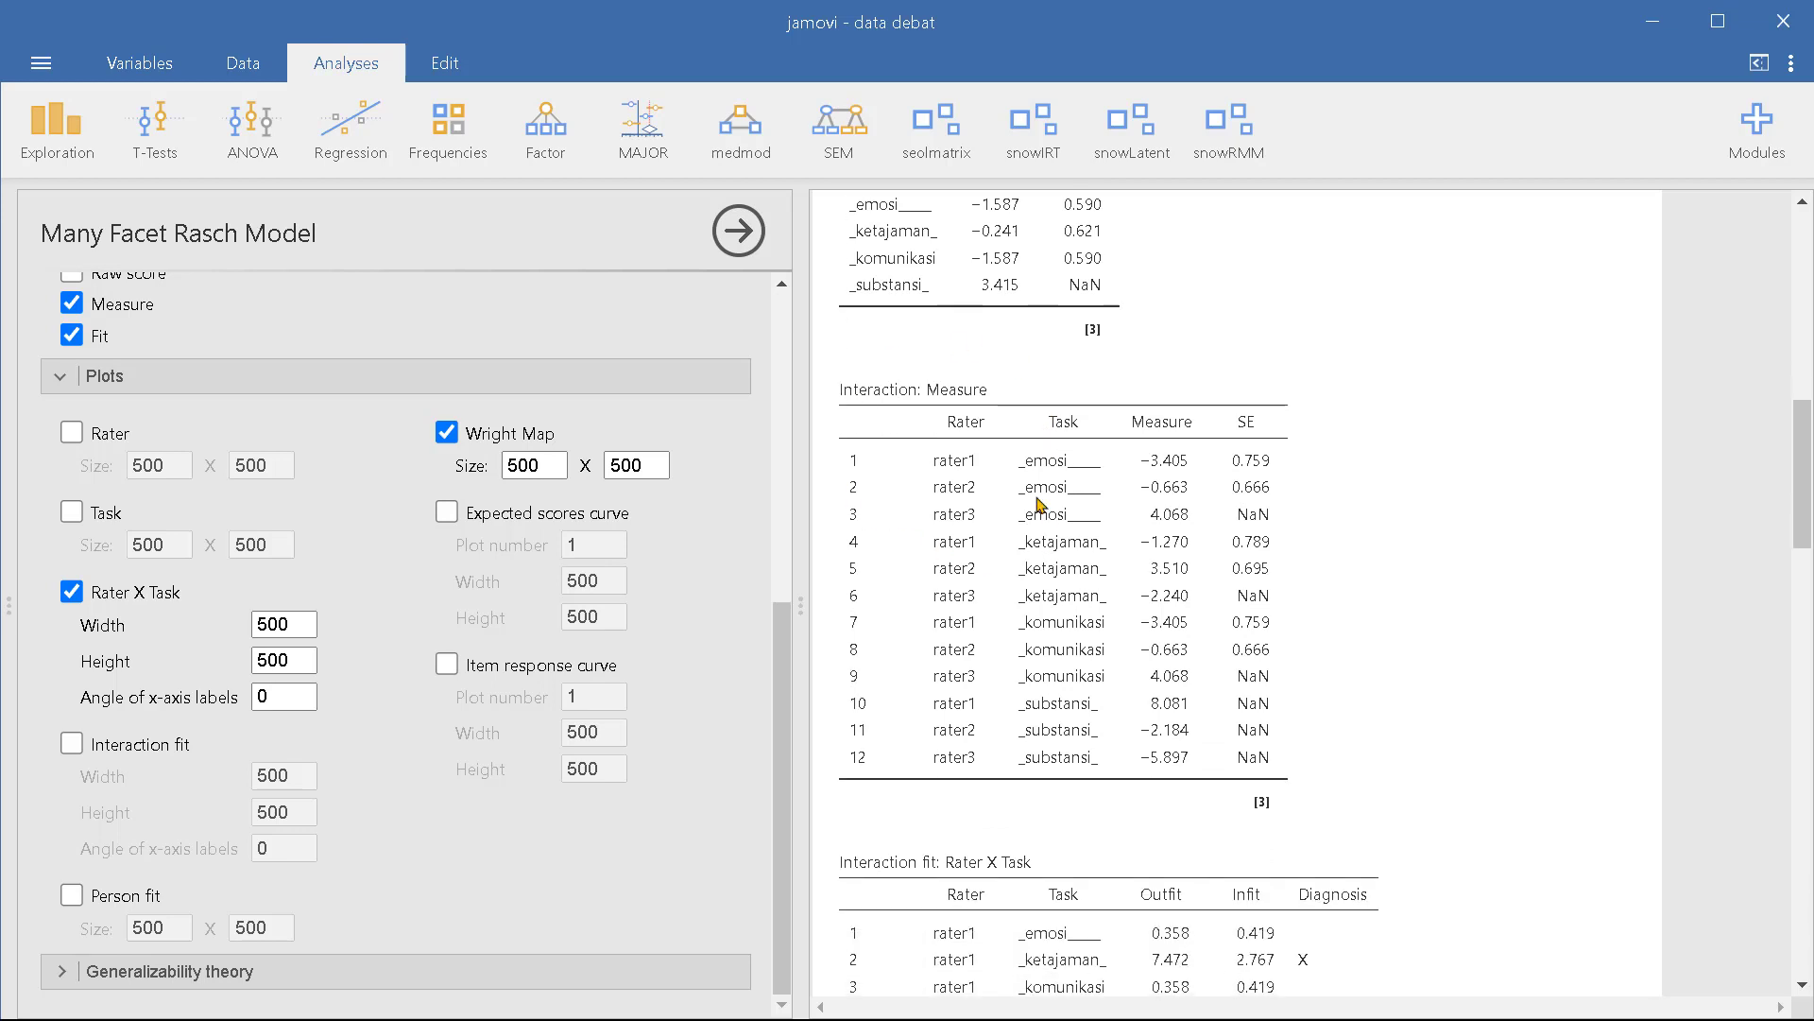
{"action": "scroll", "coordinate": [1014, 539], "scroll_direction": "down", "scroll_amount": 10}
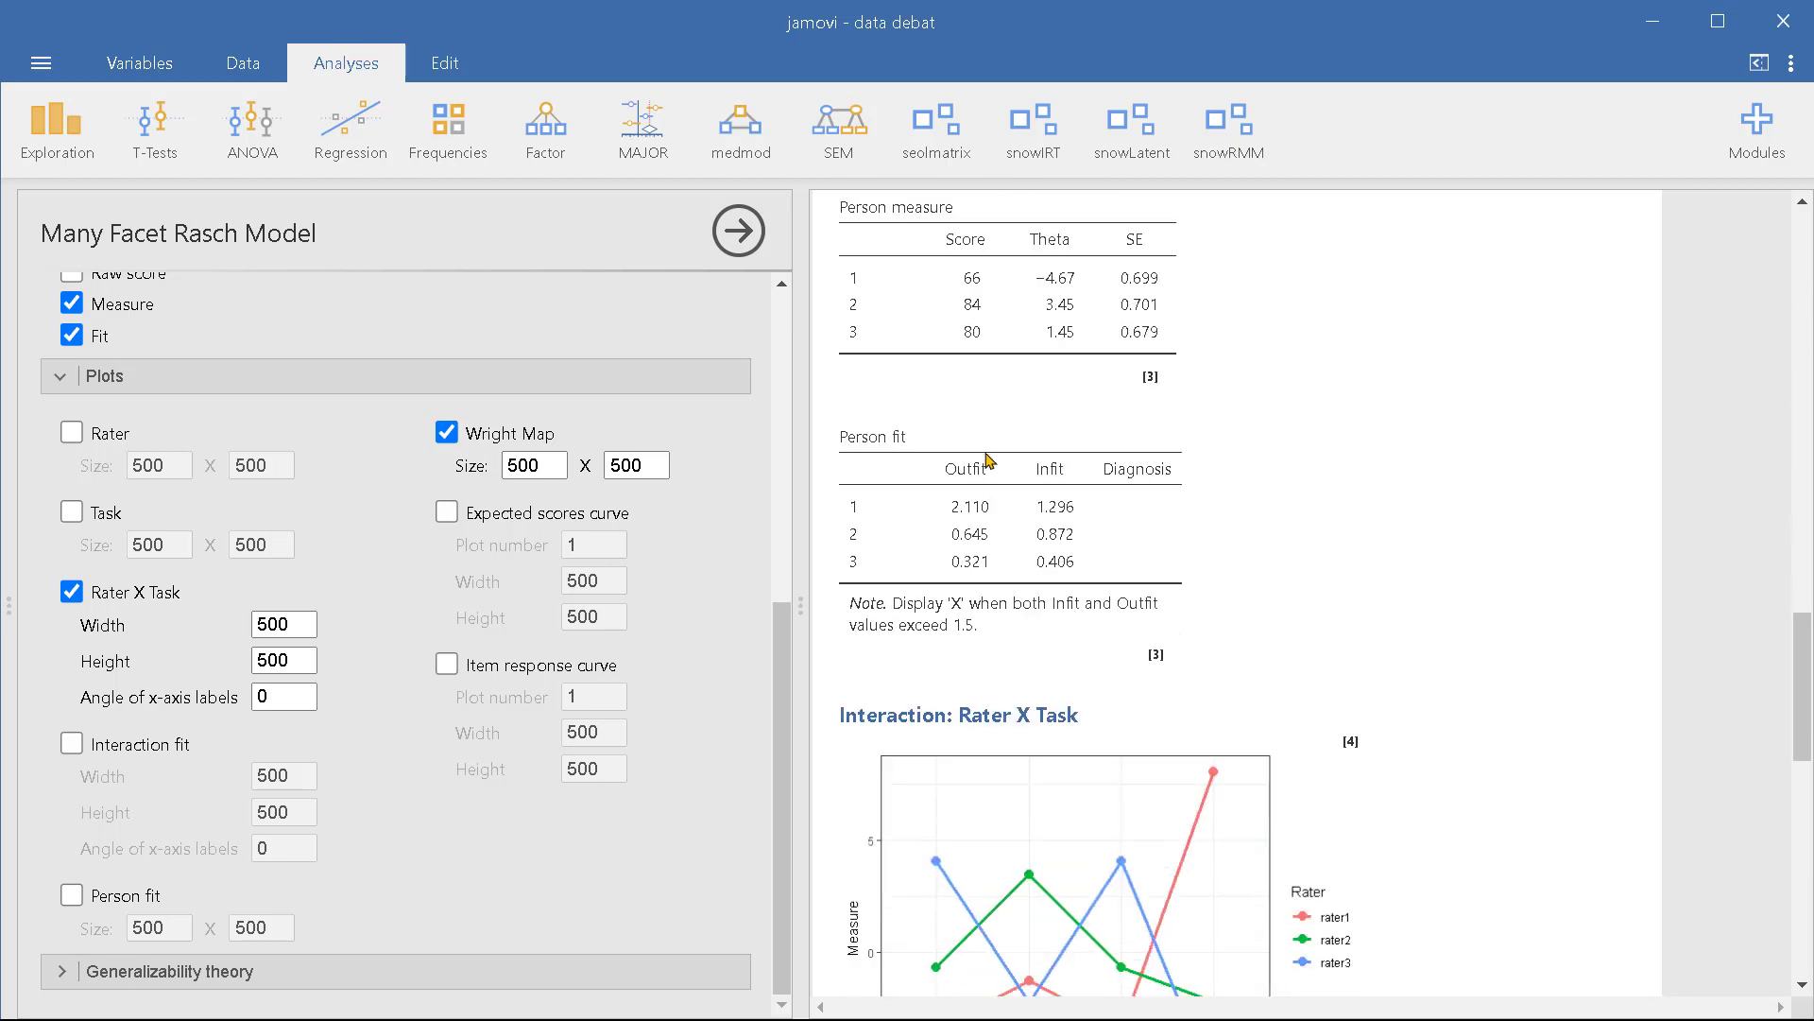
{"action": "scroll", "coordinate": [935, 232], "scroll_direction": "up", "scroll_amount": 2}
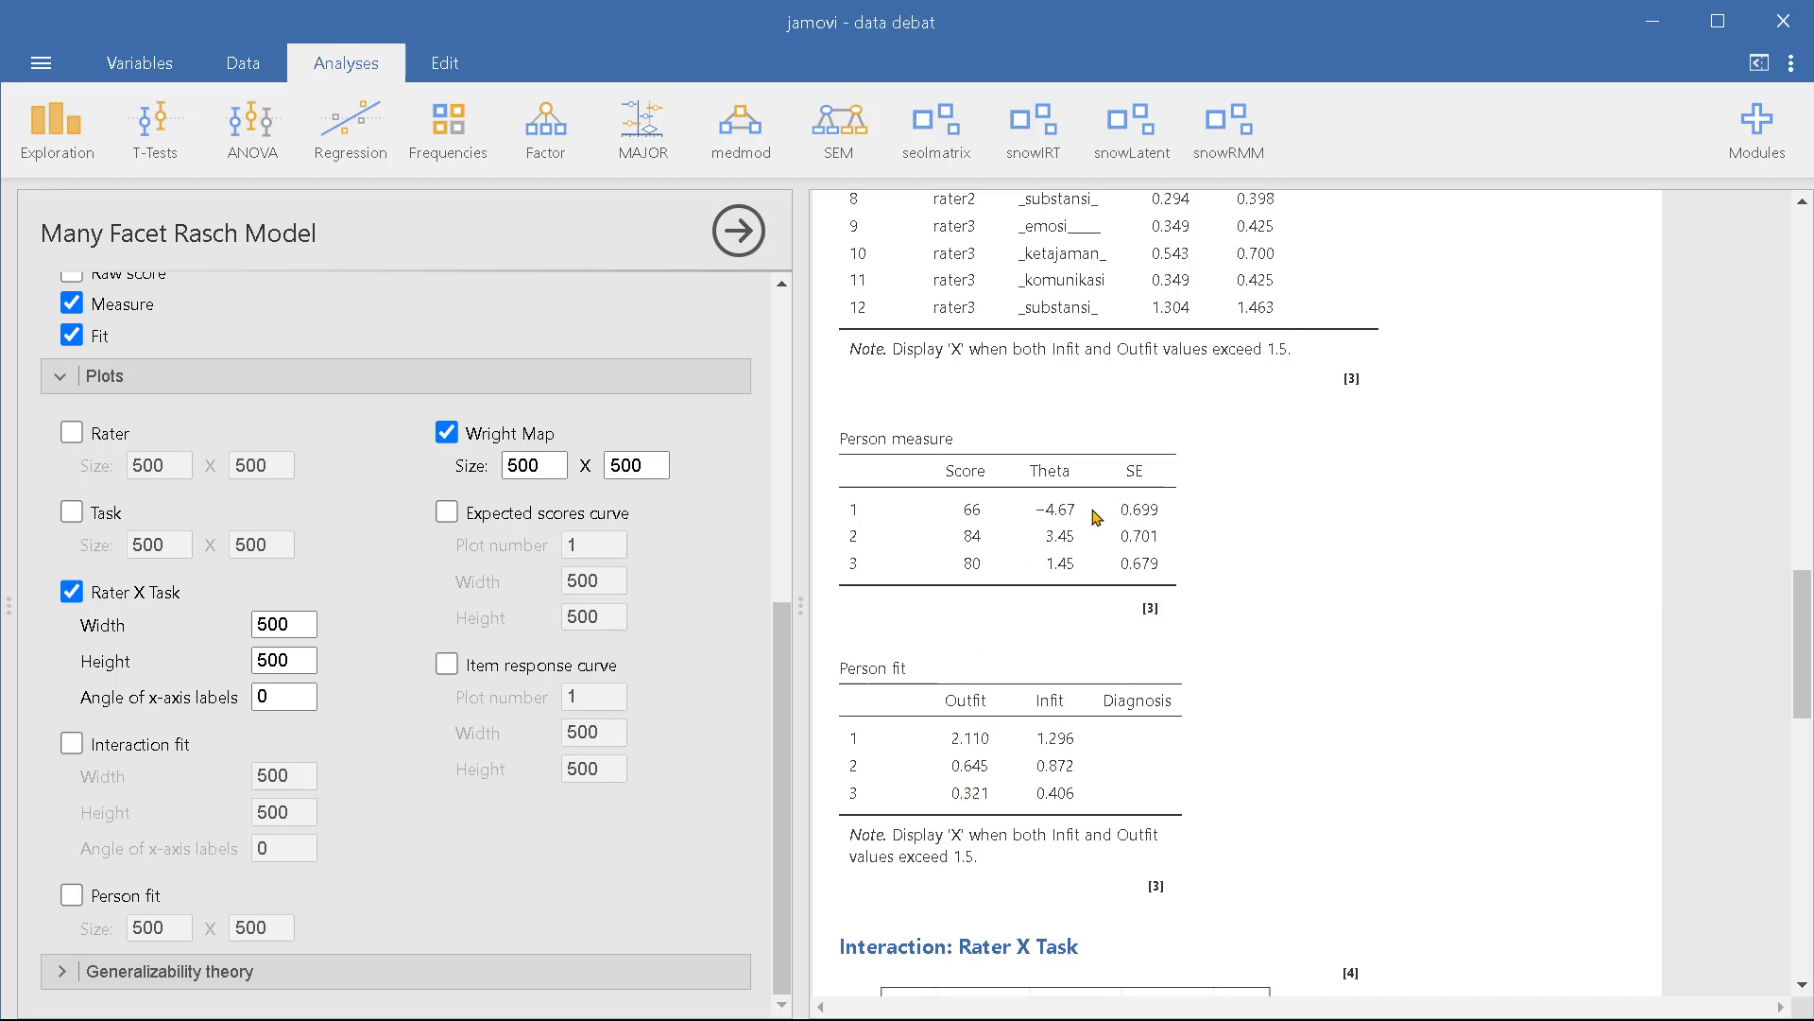
{"action": "scroll", "coordinate": [1101, 511], "scroll_direction": "up", "scroll_amount": 1}
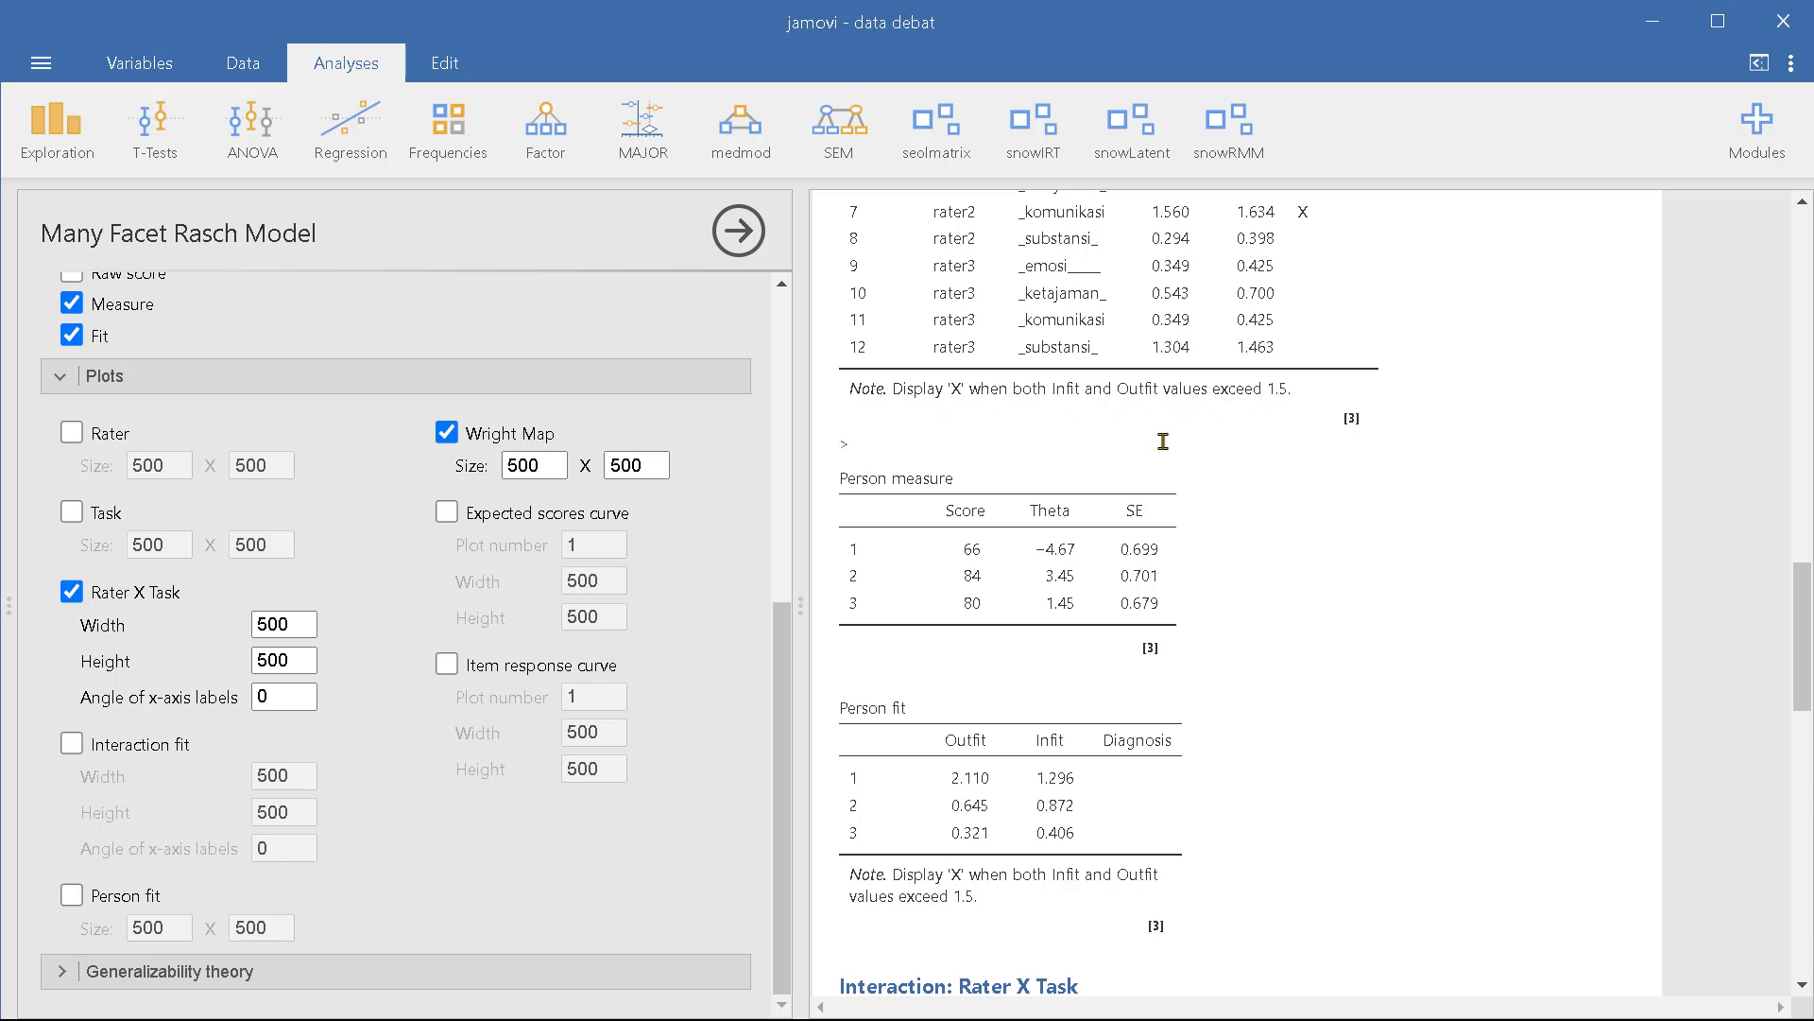
{"action": "scroll", "coordinate": [1162, 441], "scroll_direction": "up", "scroll_amount": 3}
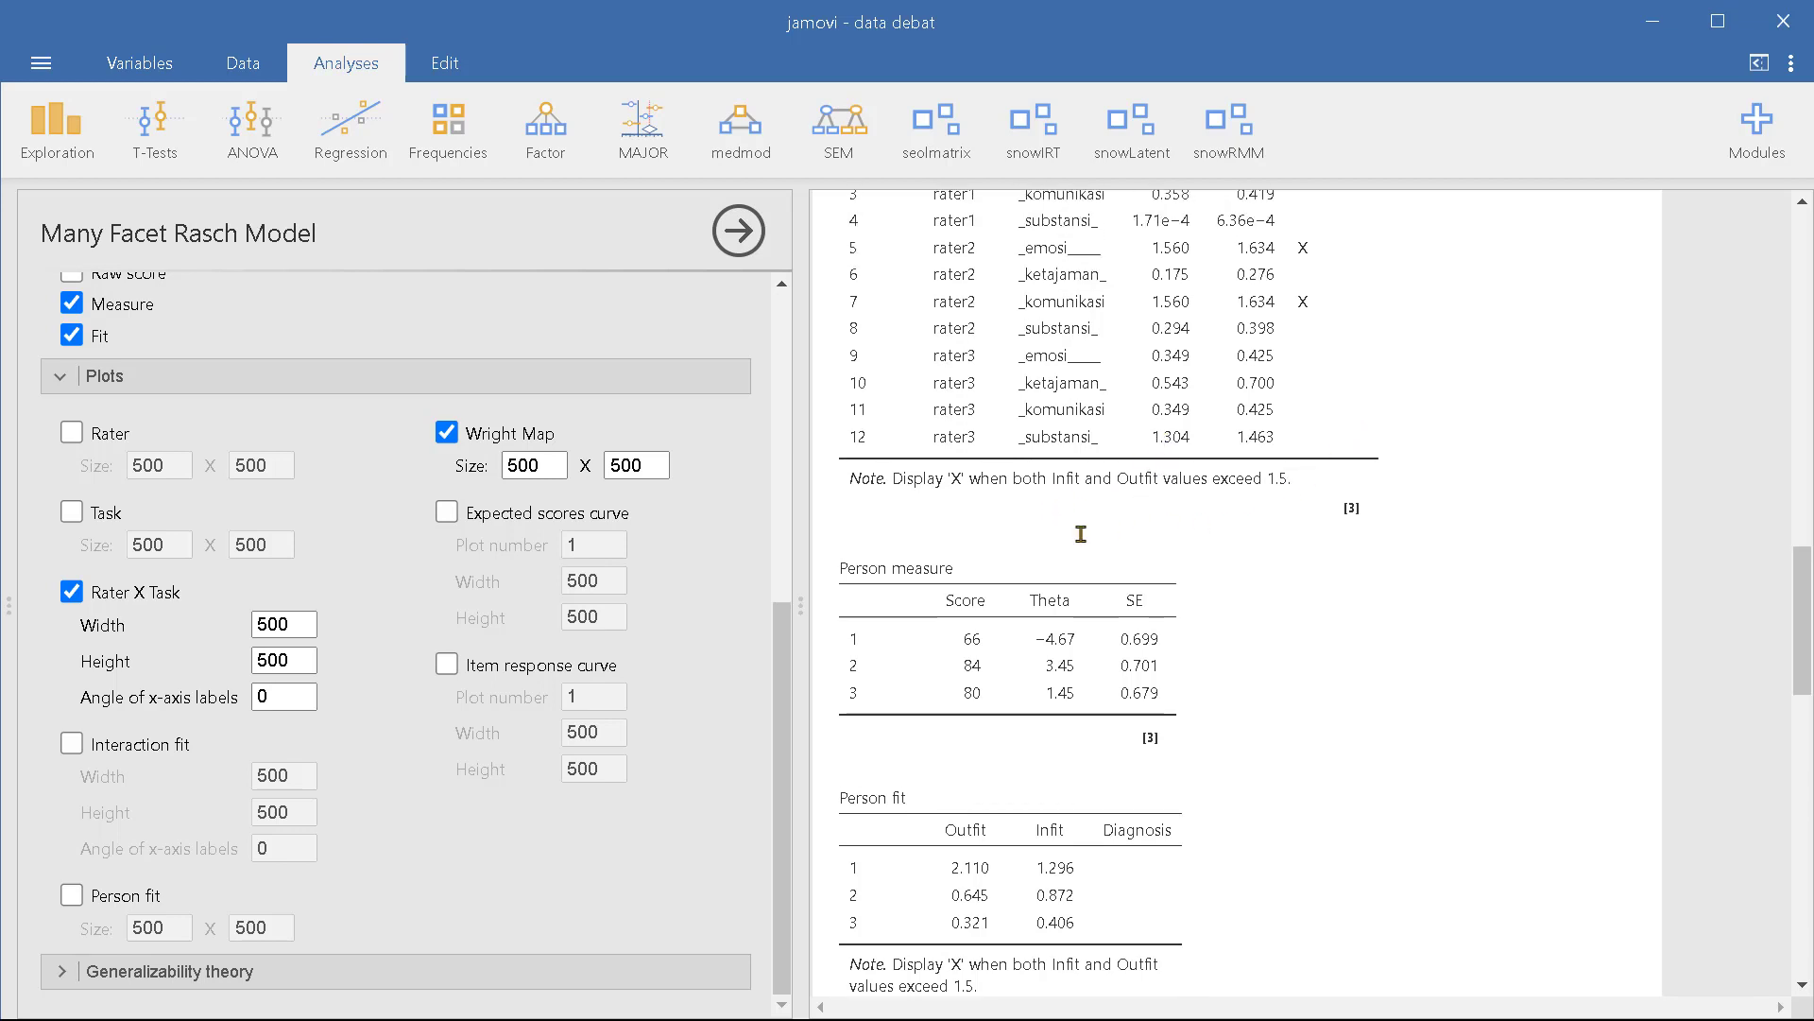
{"action": "scroll", "coordinate": [966, 470], "scroll_direction": "up", "scroll_amount": 4}
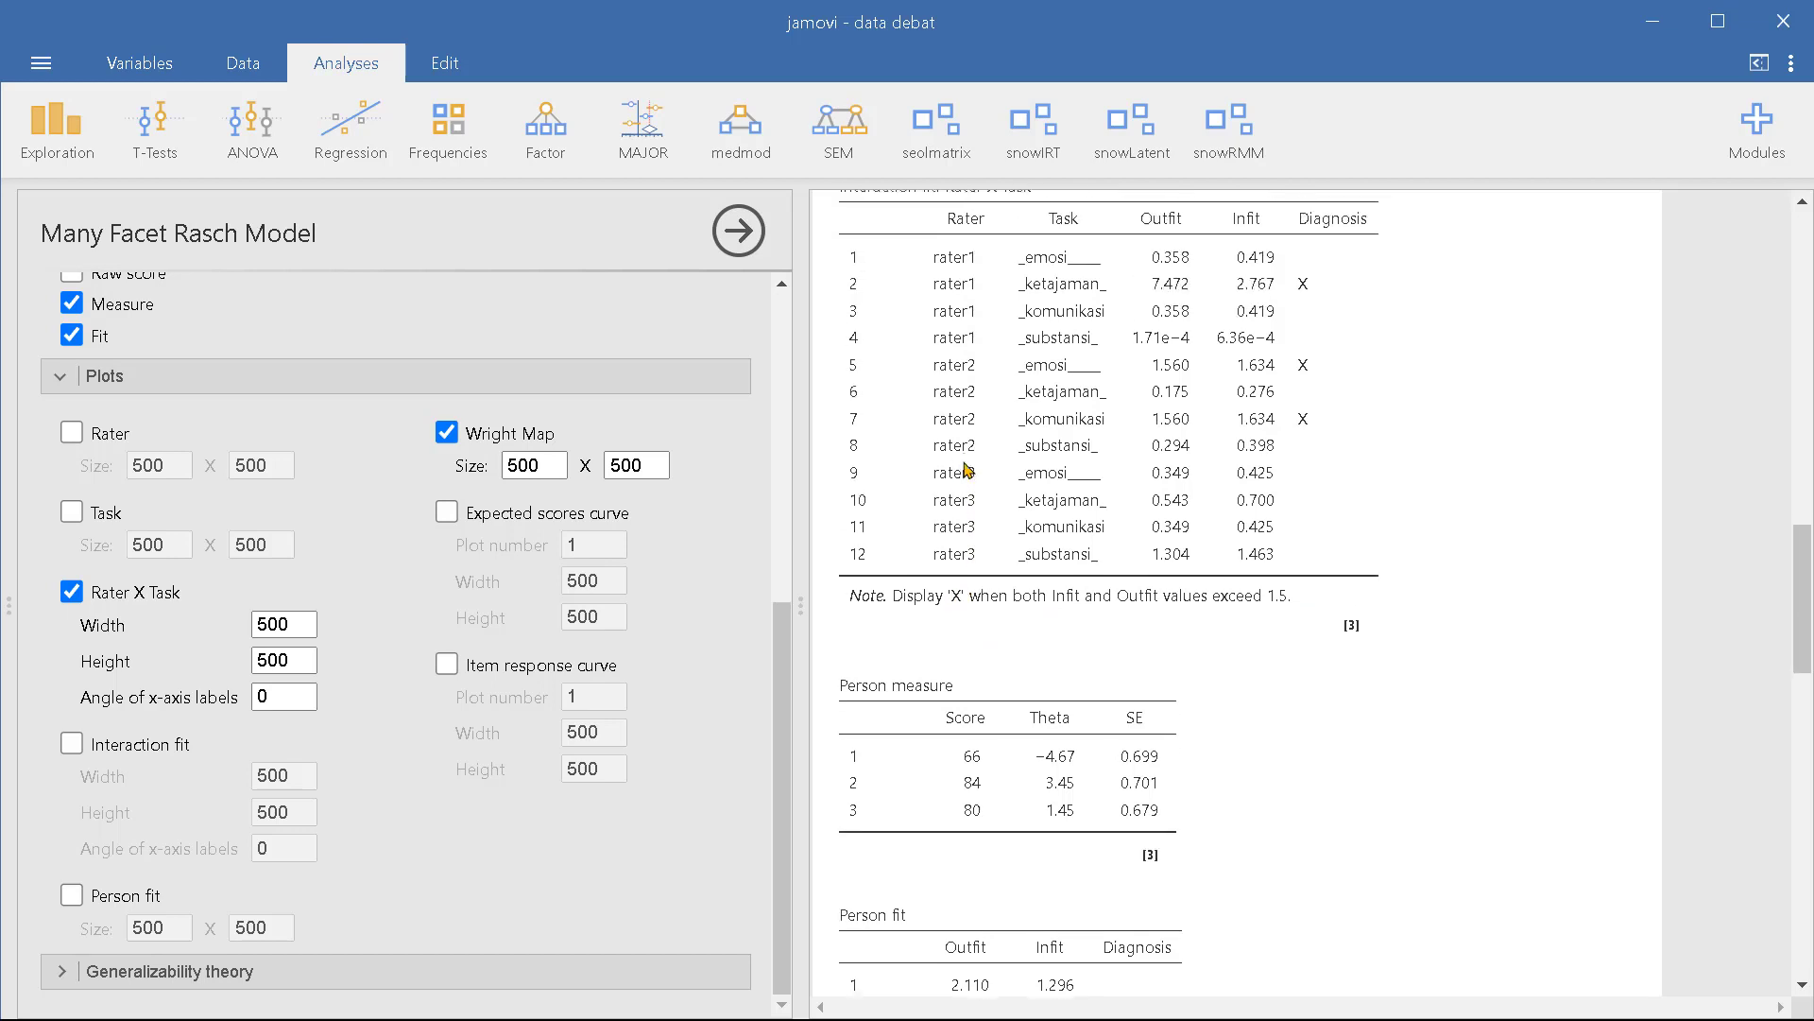
{"action": "scroll", "coordinate": [966, 470], "scroll_direction": "up", "scroll_amount": 1}
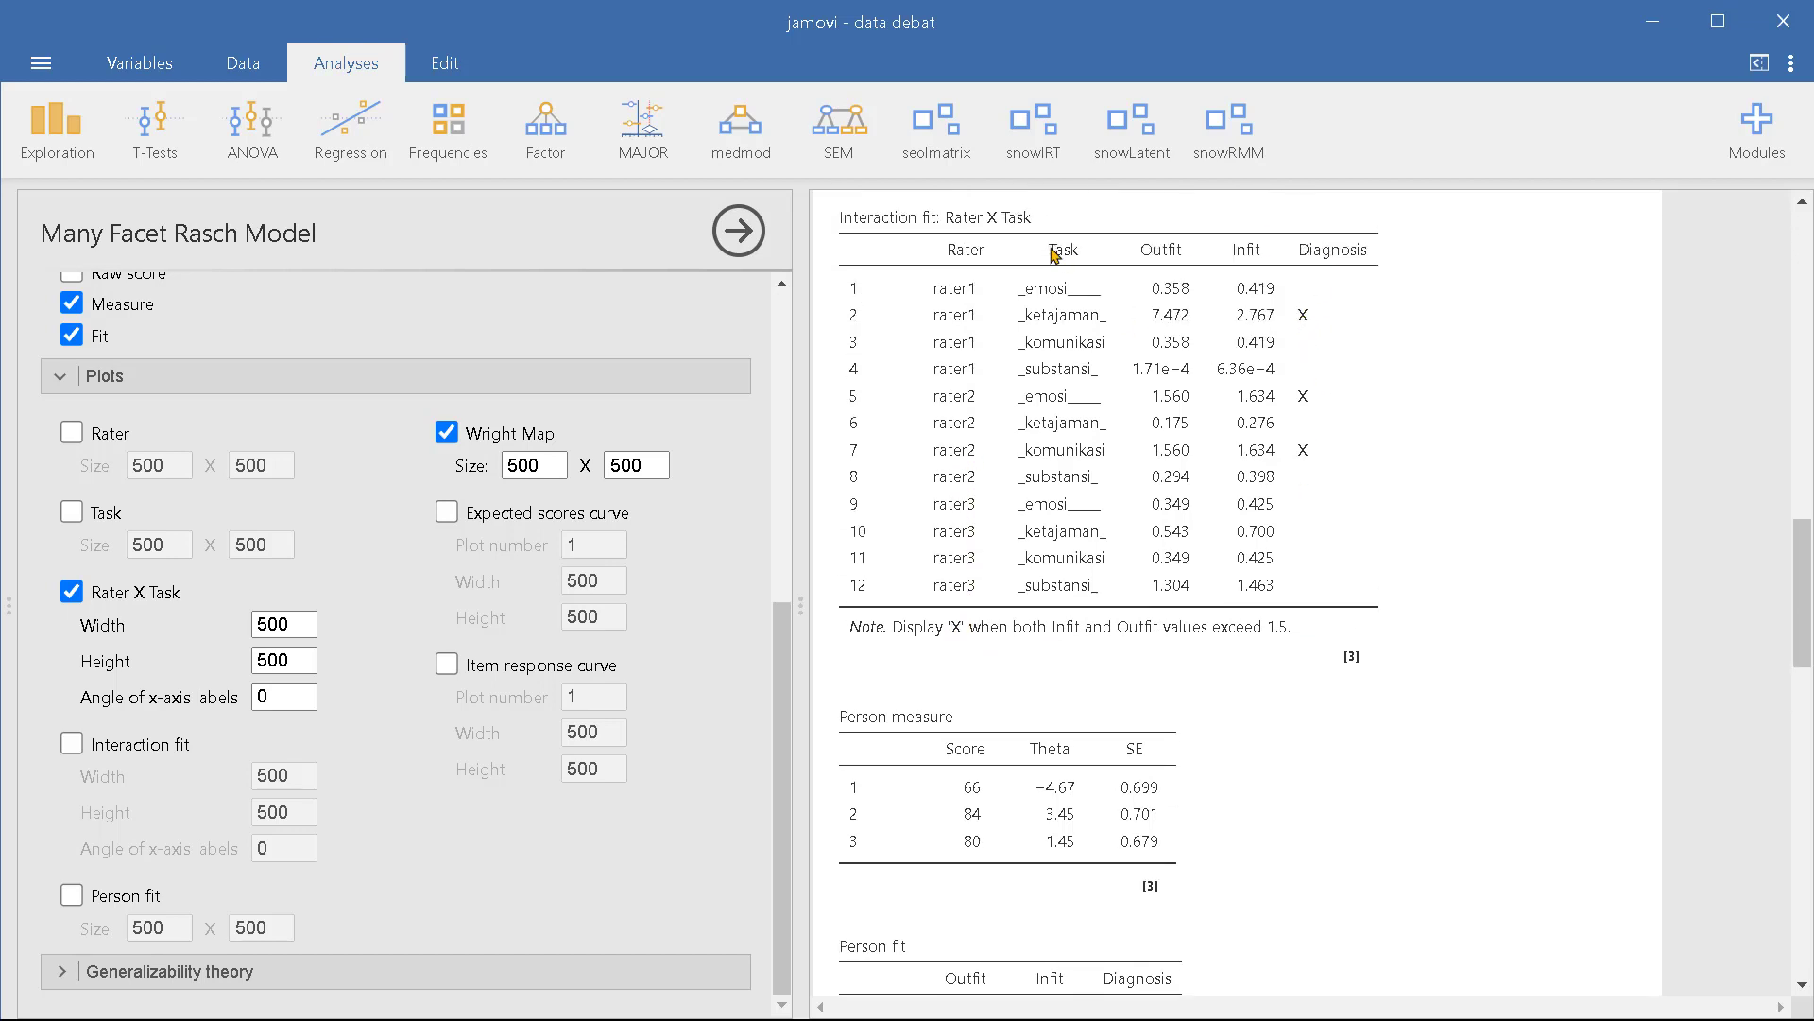
{"action": "scroll", "coordinate": [1115, 456], "scroll_direction": "down", "scroll_amount": 7}
{"action": "scroll", "coordinate": [1115, 456], "scroll_direction": "down", "scroll_amount": 8}
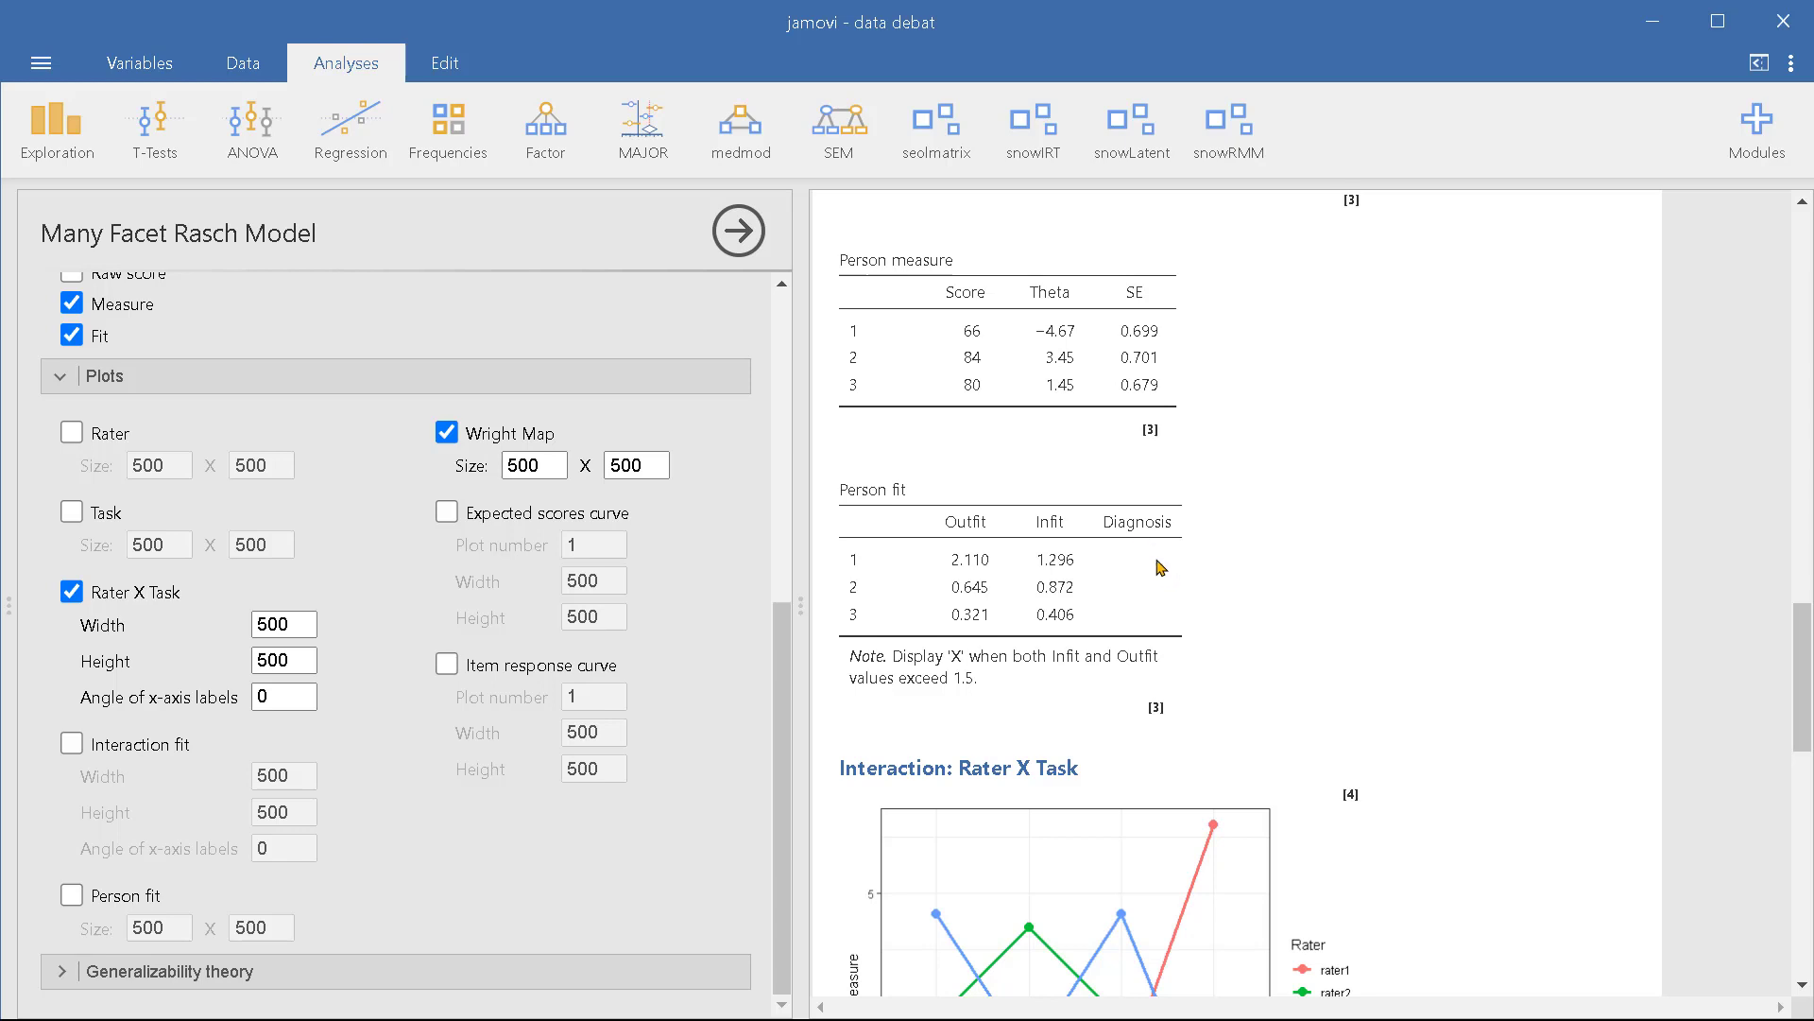
{"action": "scroll", "coordinate": [1161, 567], "scroll_direction": "down", "scroll_amount": 1}
{"action": "scroll", "coordinate": [1160, 567], "scroll_direction": "up", "scroll_amount": 2}
{"action": "scroll", "coordinate": [1160, 567], "scroll_direction": "down", "scroll_amount": 1}
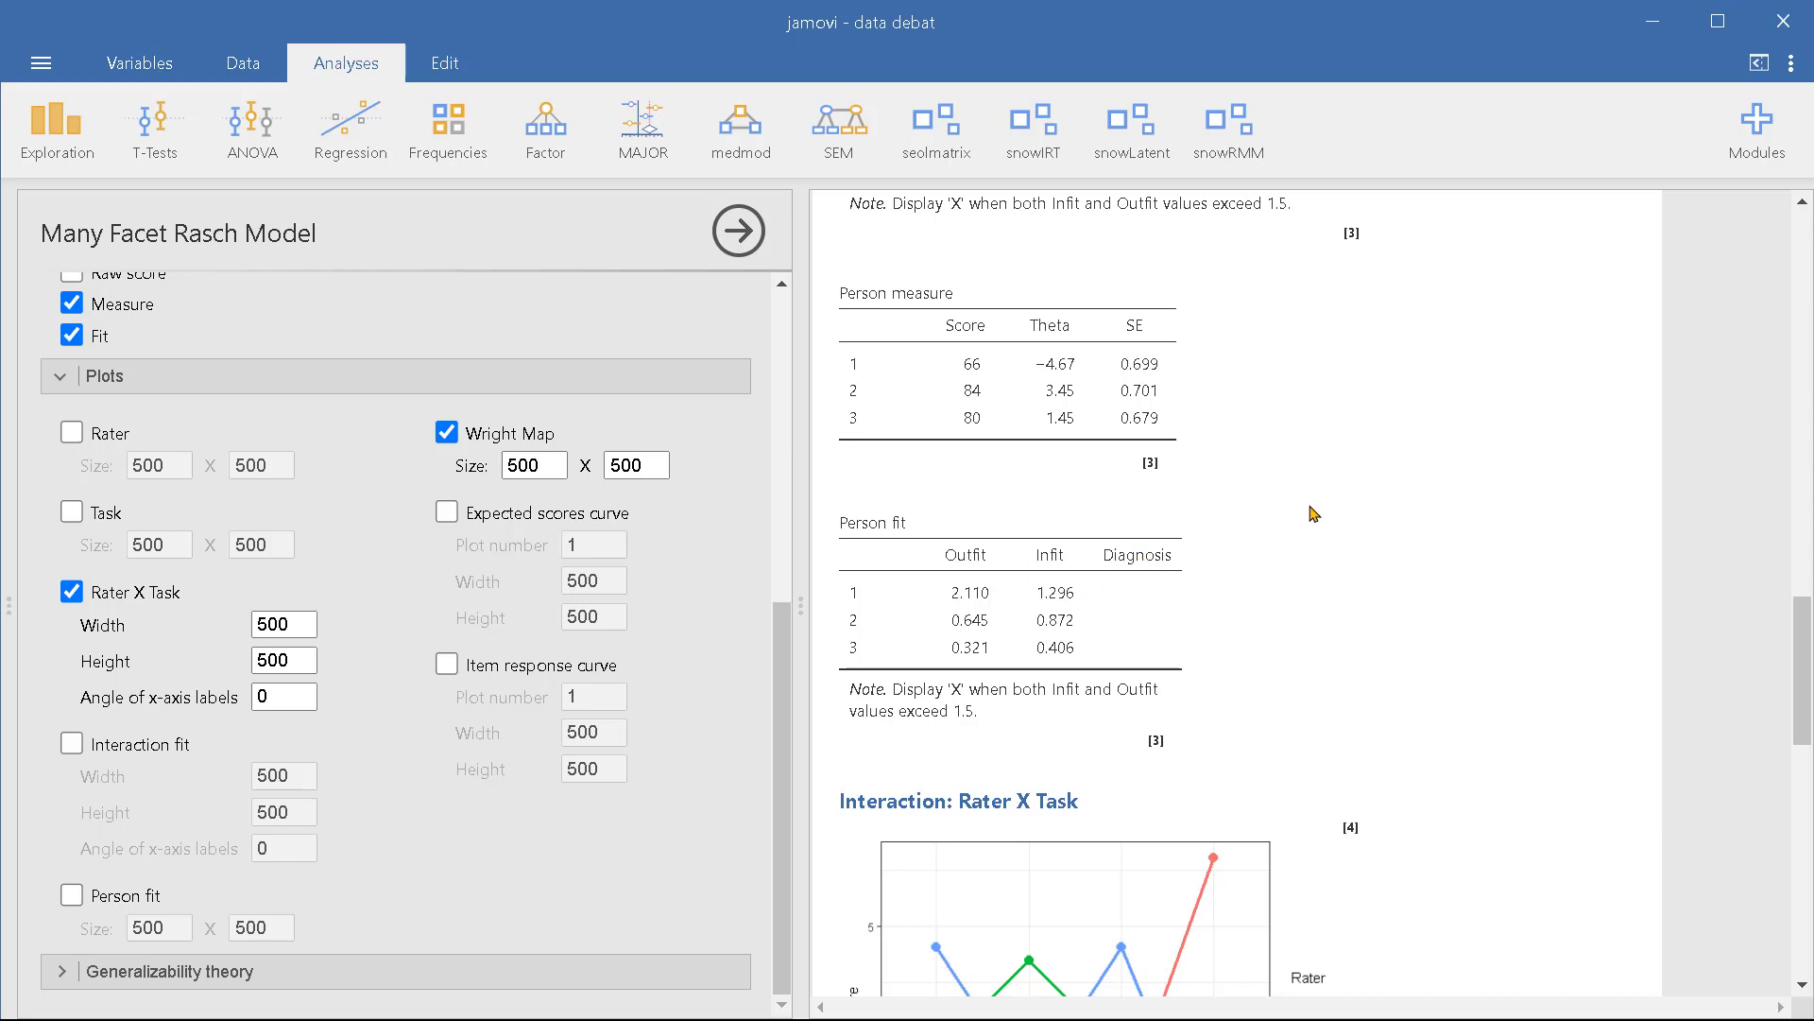
- Examine the Rater X Task interaction fit table and the Rater X Task interaction plot in the results
{"action": "scroll", "coordinate": [1292, 494], "scroll_direction": "up", "scroll_amount": 8}
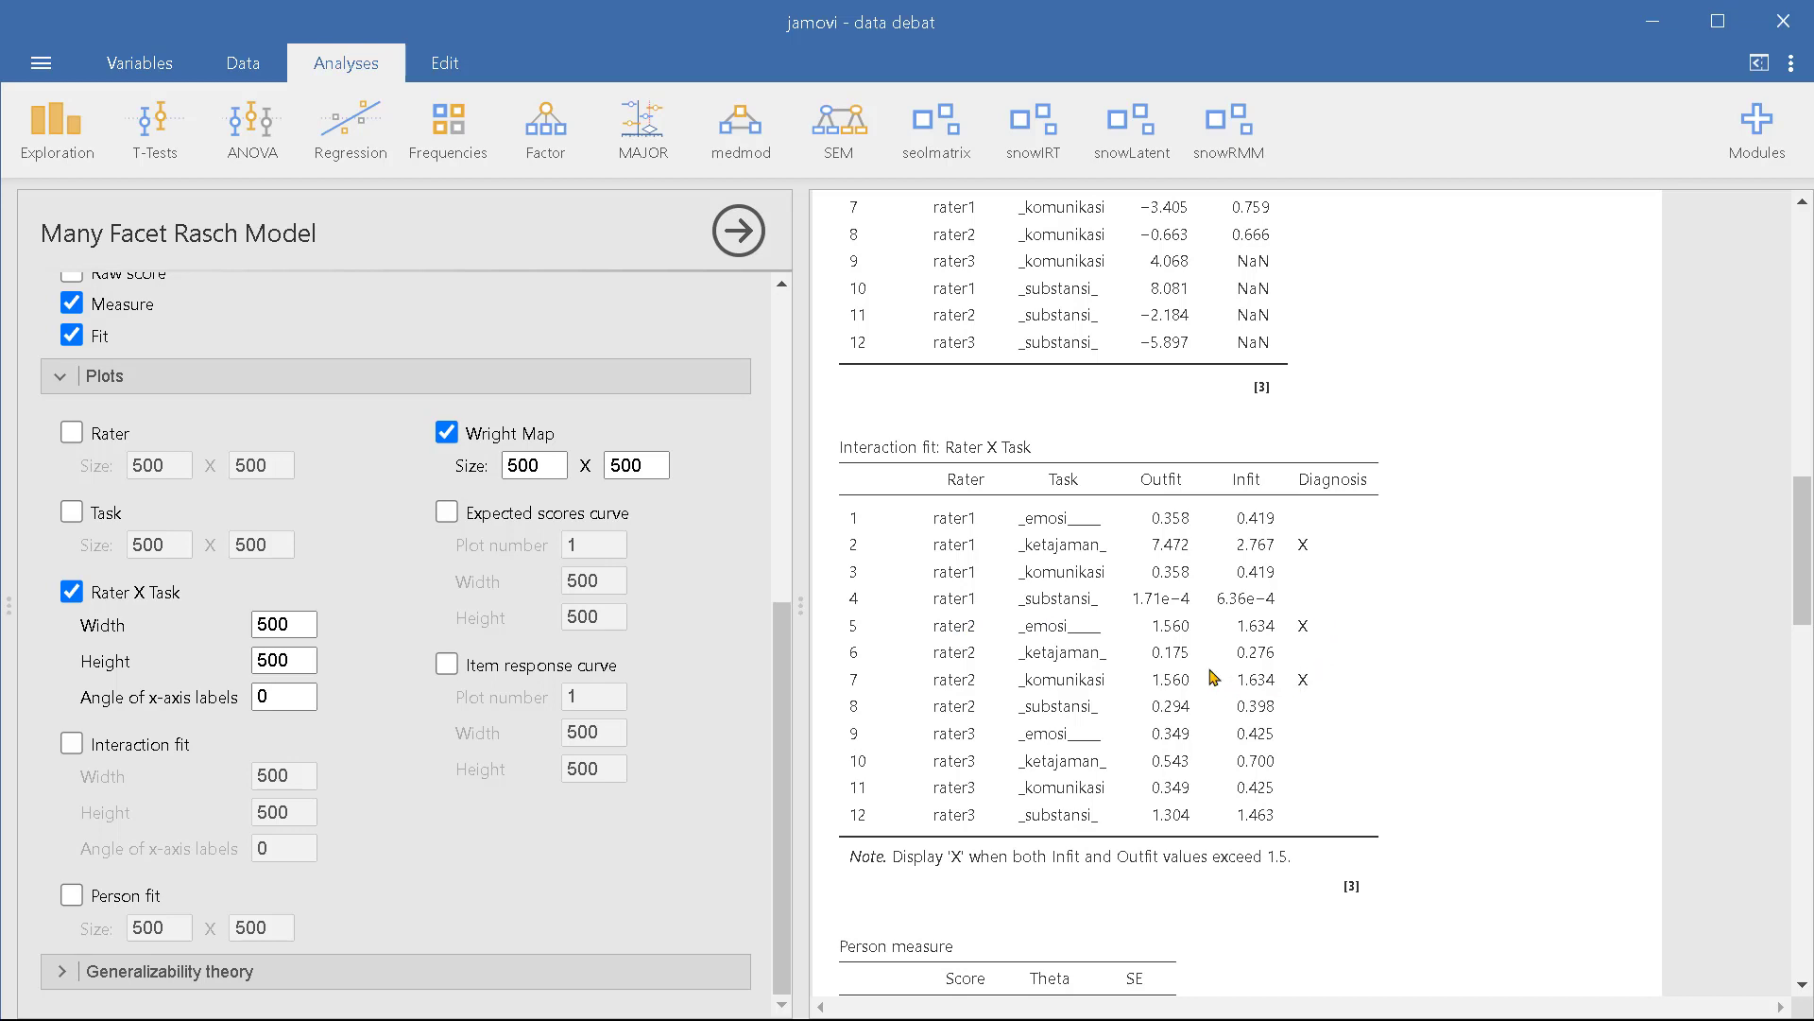
{"action": "scroll", "coordinate": [1411, 671], "scroll_direction": "down", "scroll_amount": 3}
{"action": "scroll", "coordinate": [1411, 671], "scroll_direction": "down", "scroll_amount": 7}
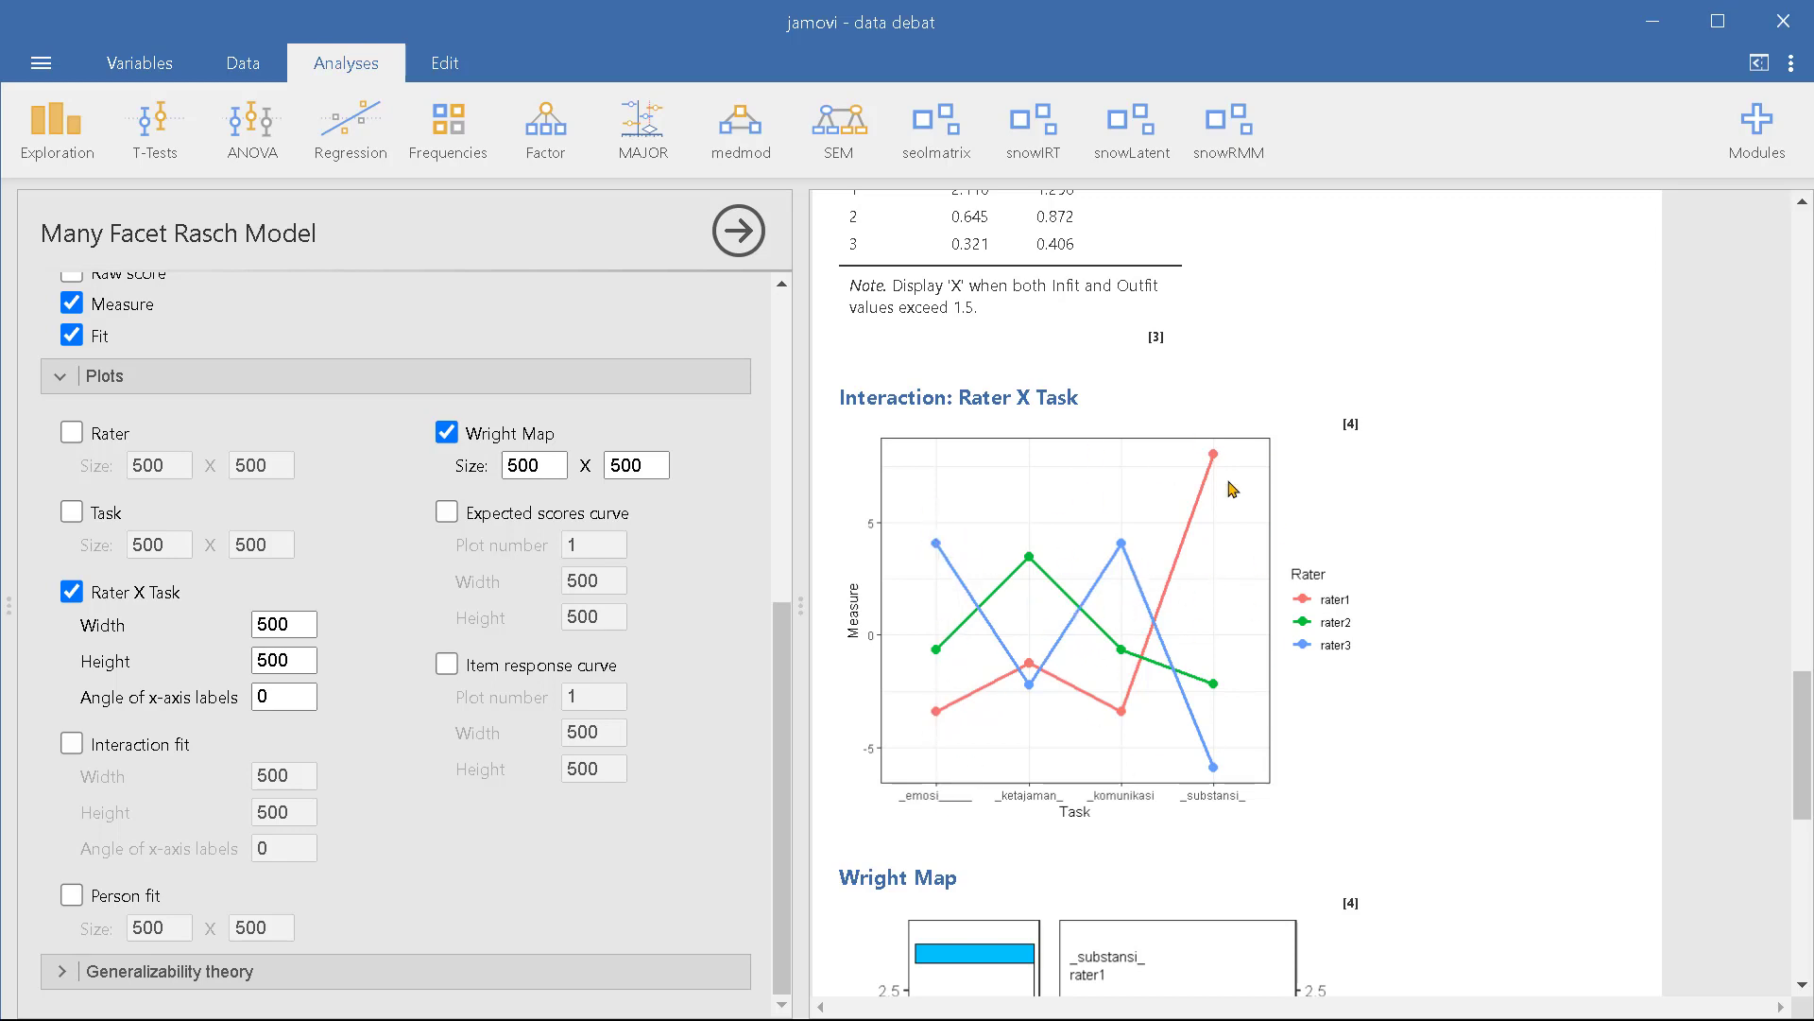
- Compare the respondent positions on the Wright Map with the Person measure theta values, and examine the map's rater and task placements
{"action": "scroll", "coordinate": [1061, 542], "scroll_direction": "down", "scroll_amount": 6}
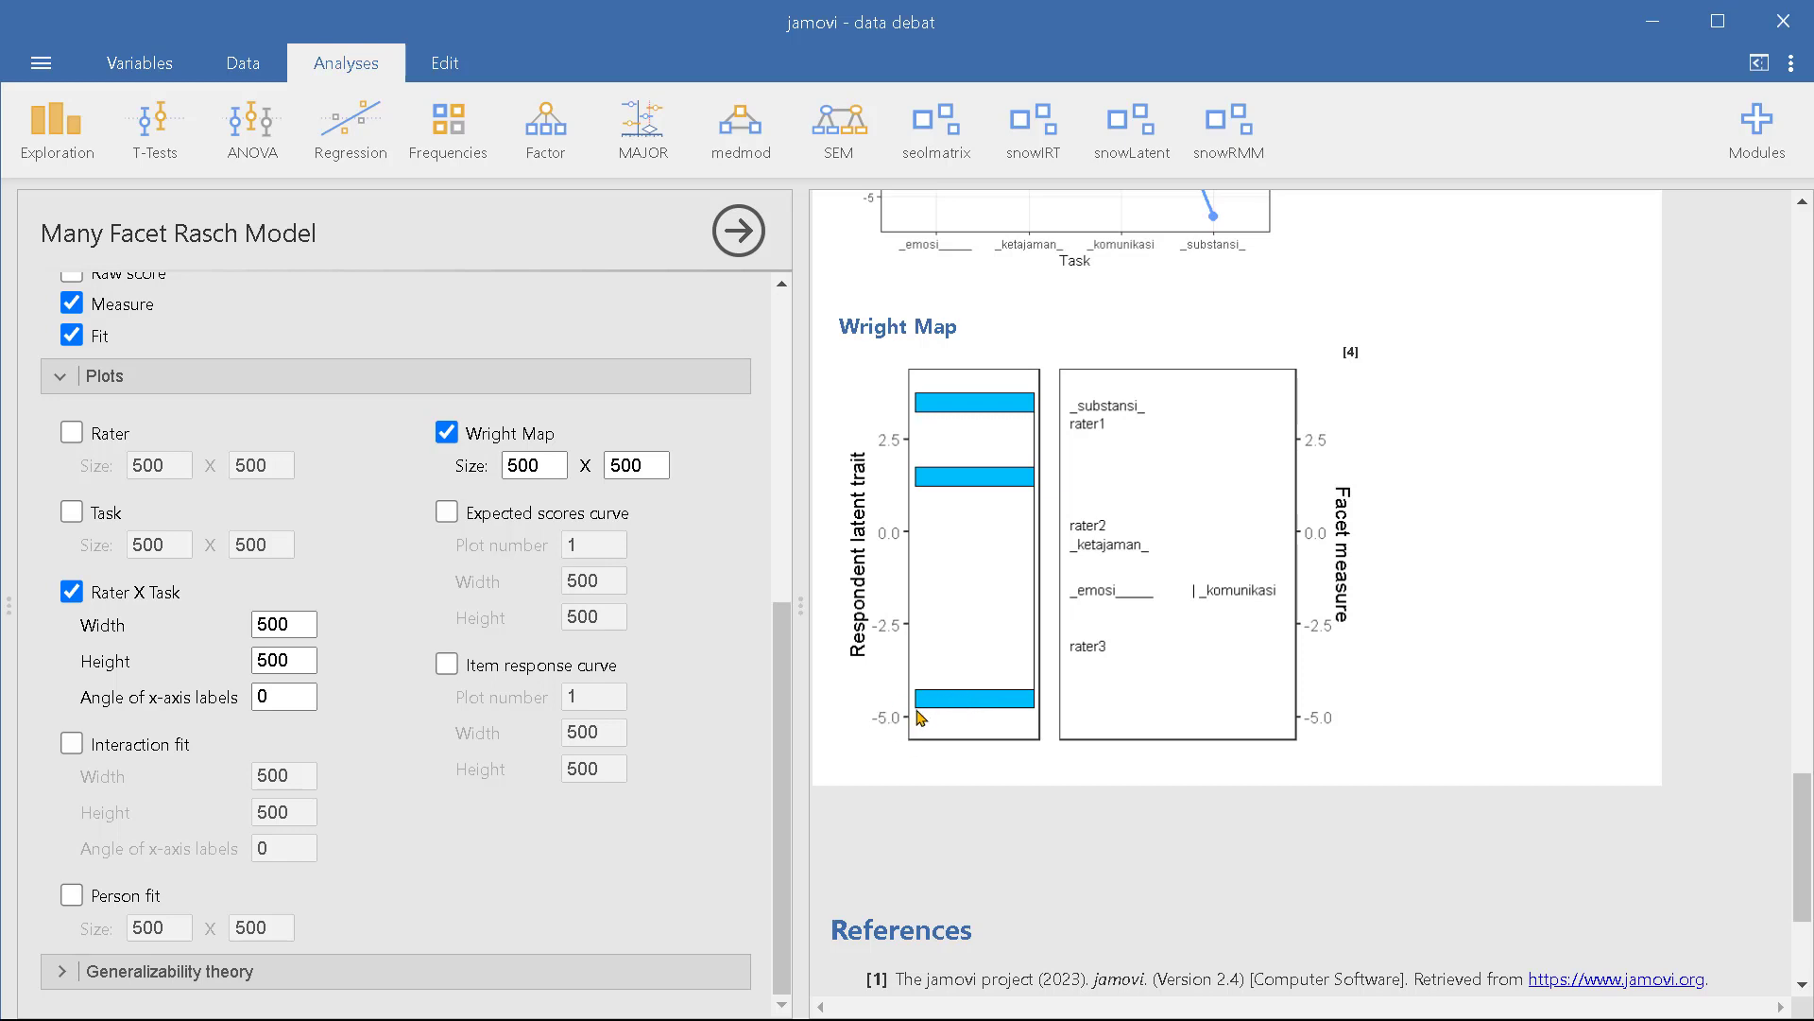
{"action": "scroll", "coordinate": [988, 696], "scroll_direction": "down", "scroll_amount": 1}
{"action": "scroll", "coordinate": [987, 696], "scroll_direction": "up", "scroll_amount": 15}
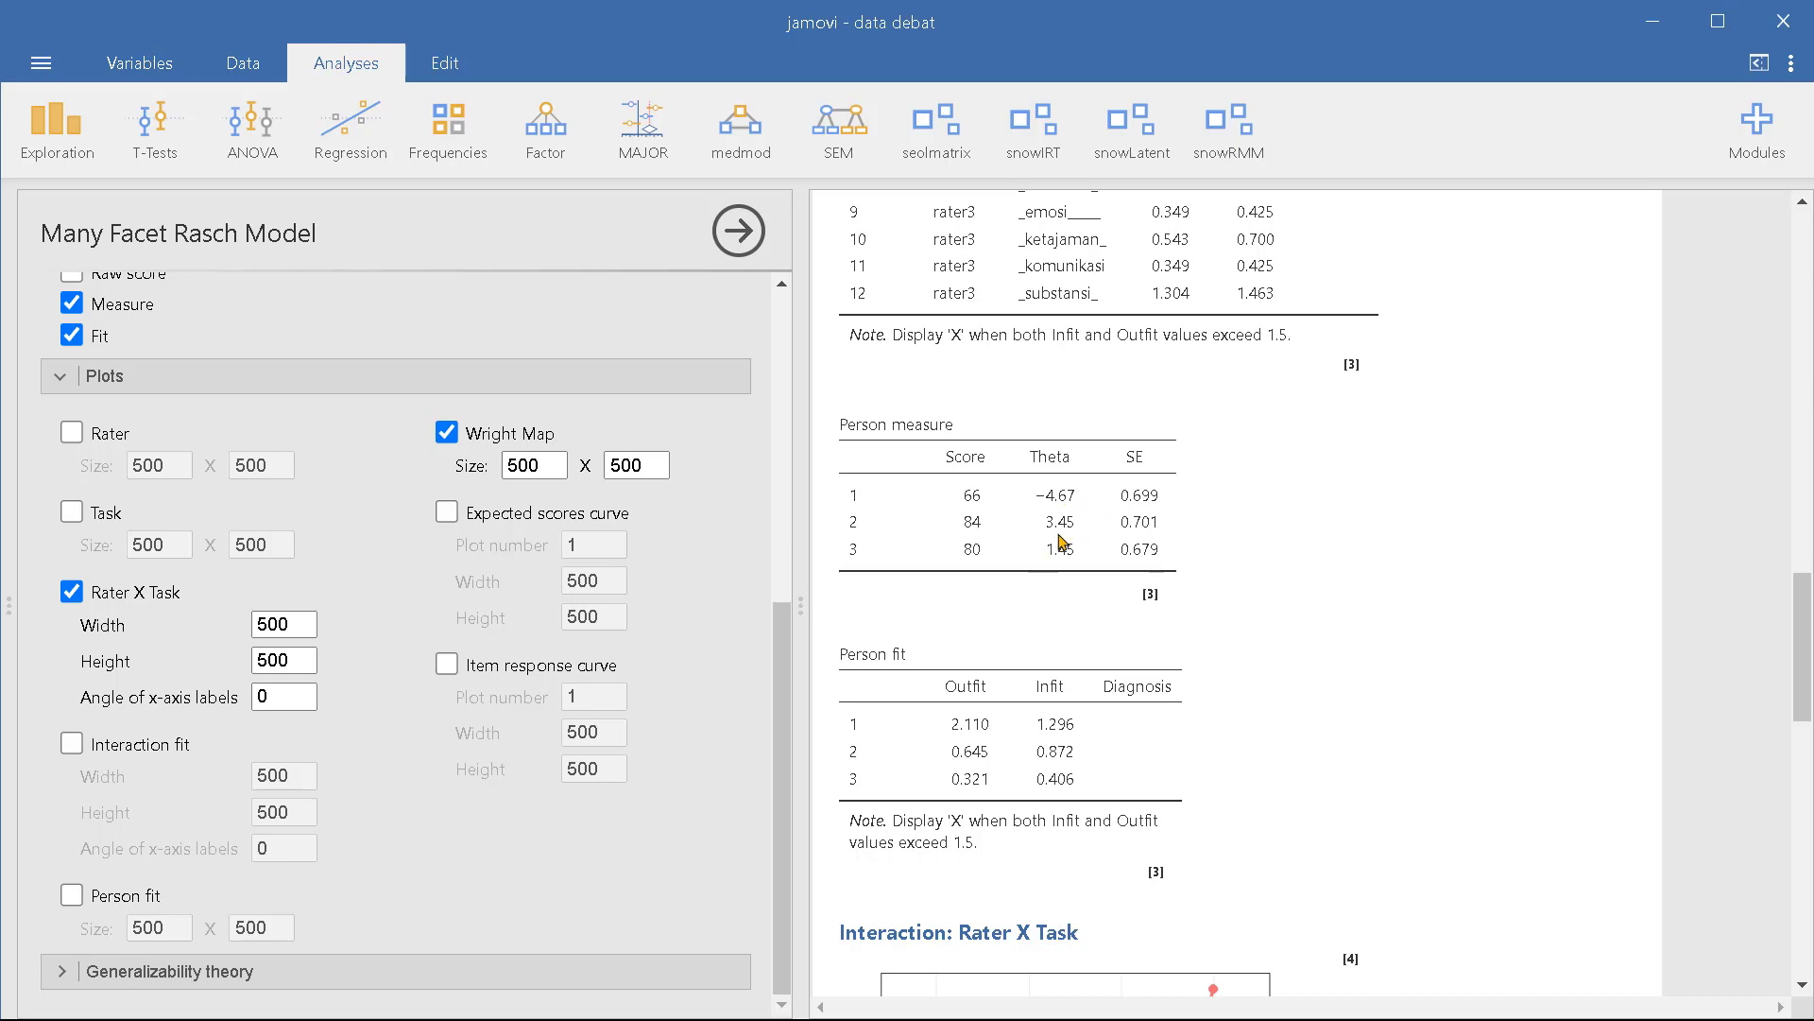
{"action": "scroll", "coordinate": [1060, 534], "scroll_direction": "down", "scroll_amount": 12}
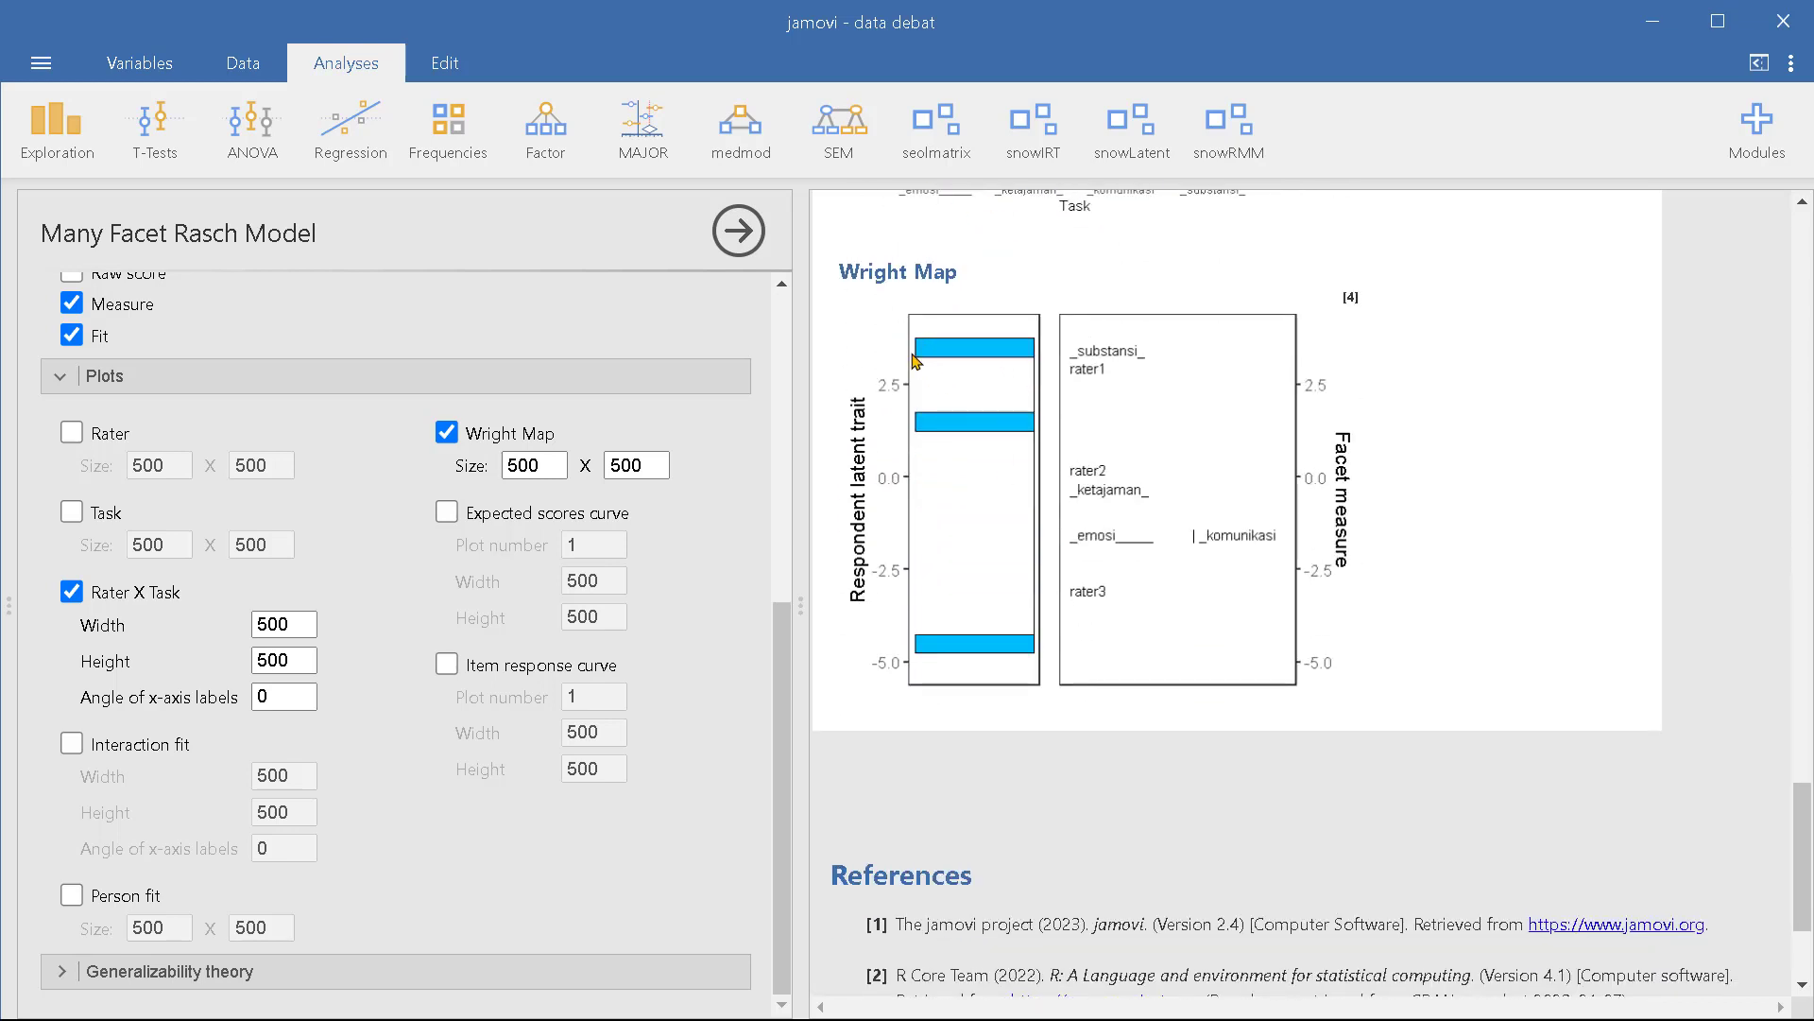
{"action": "scroll", "coordinate": [915, 359], "scroll_direction": "up", "scroll_amount": 10}
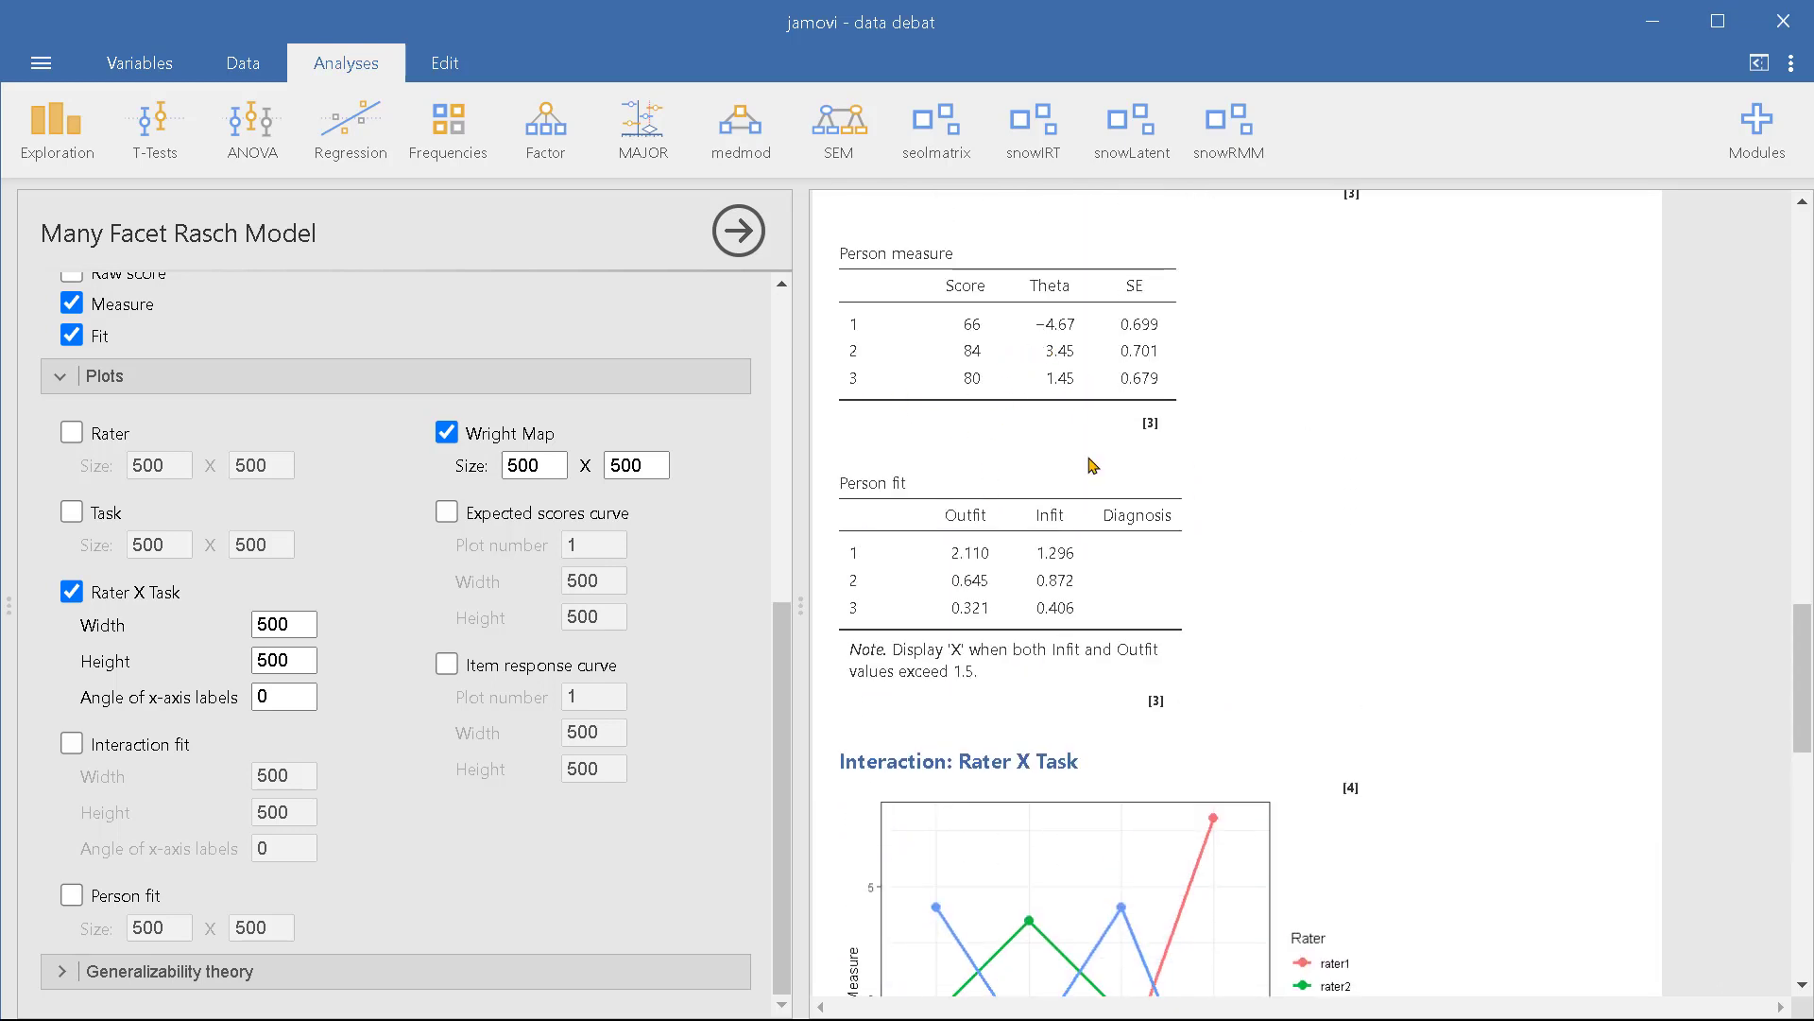
{"action": "scroll", "coordinate": [1093, 465], "scroll_direction": "down", "scroll_amount": 10}
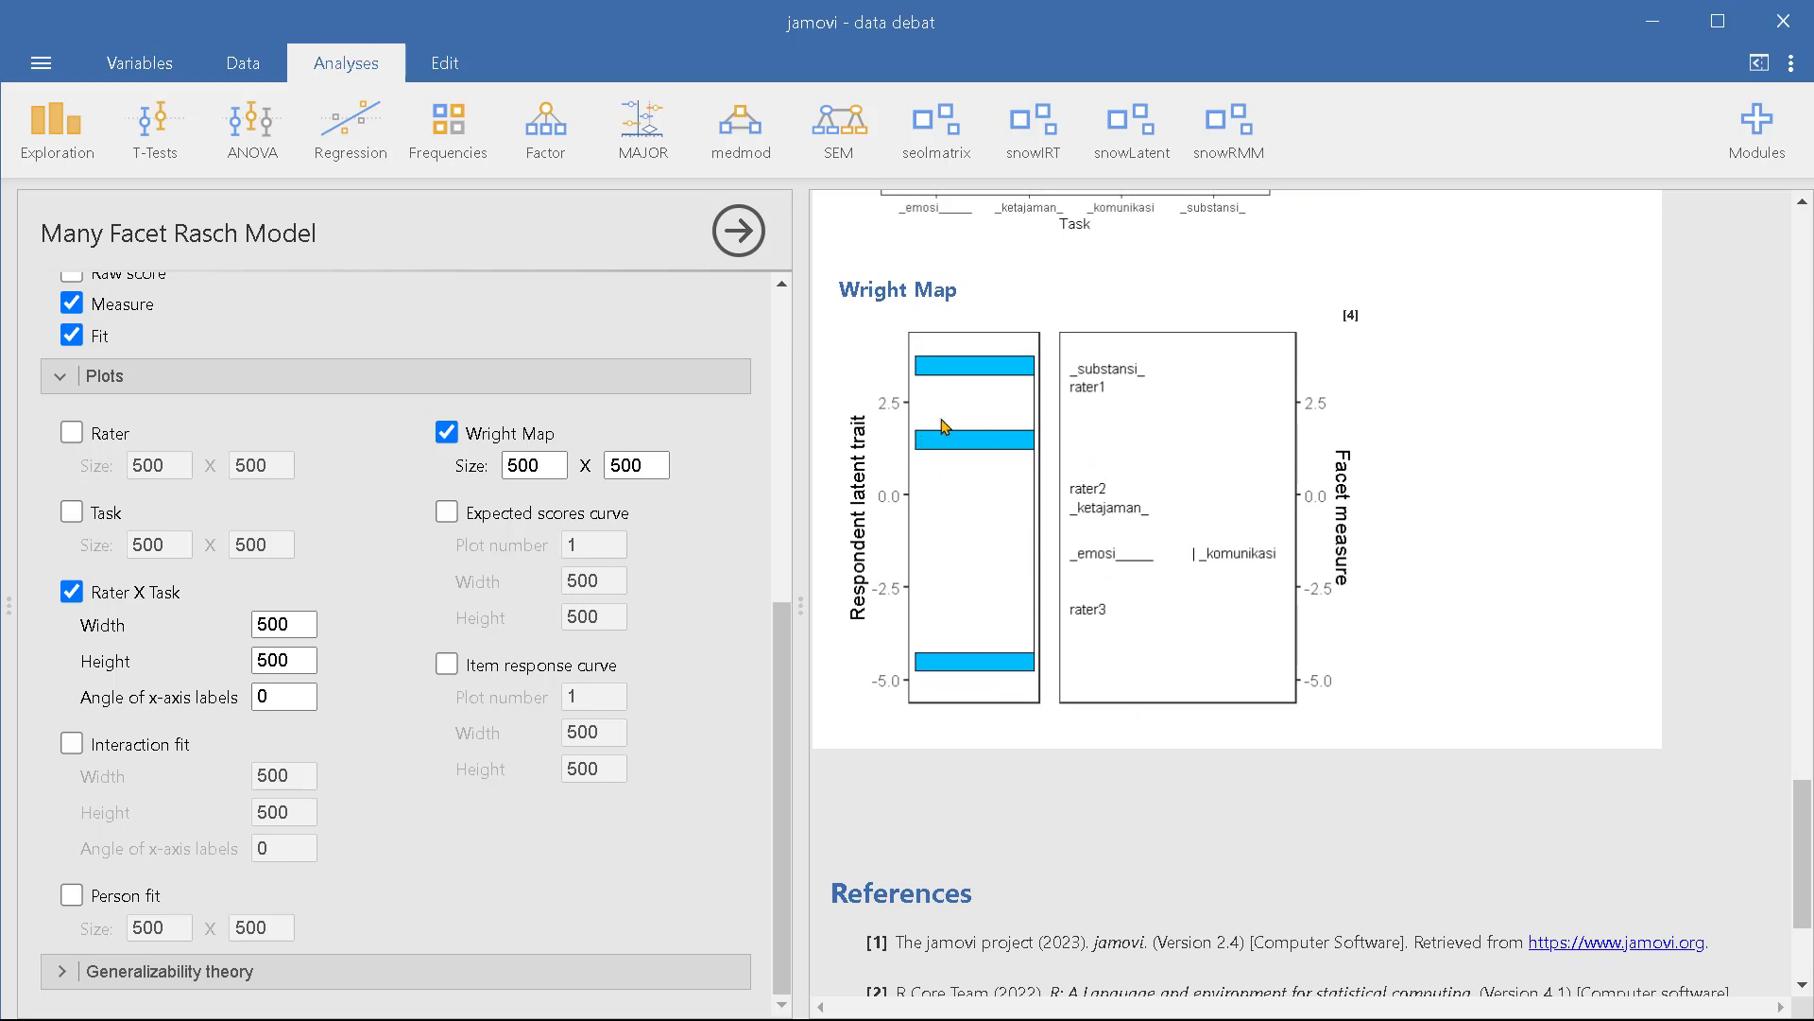
{"action": "scroll", "coordinate": [950, 461], "scroll_direction": "up", "scroll_amount": 1}
{"action": "scroll", "coordinate": [949, 461], "scroll_direction": "up", "scroll_amount": 11}
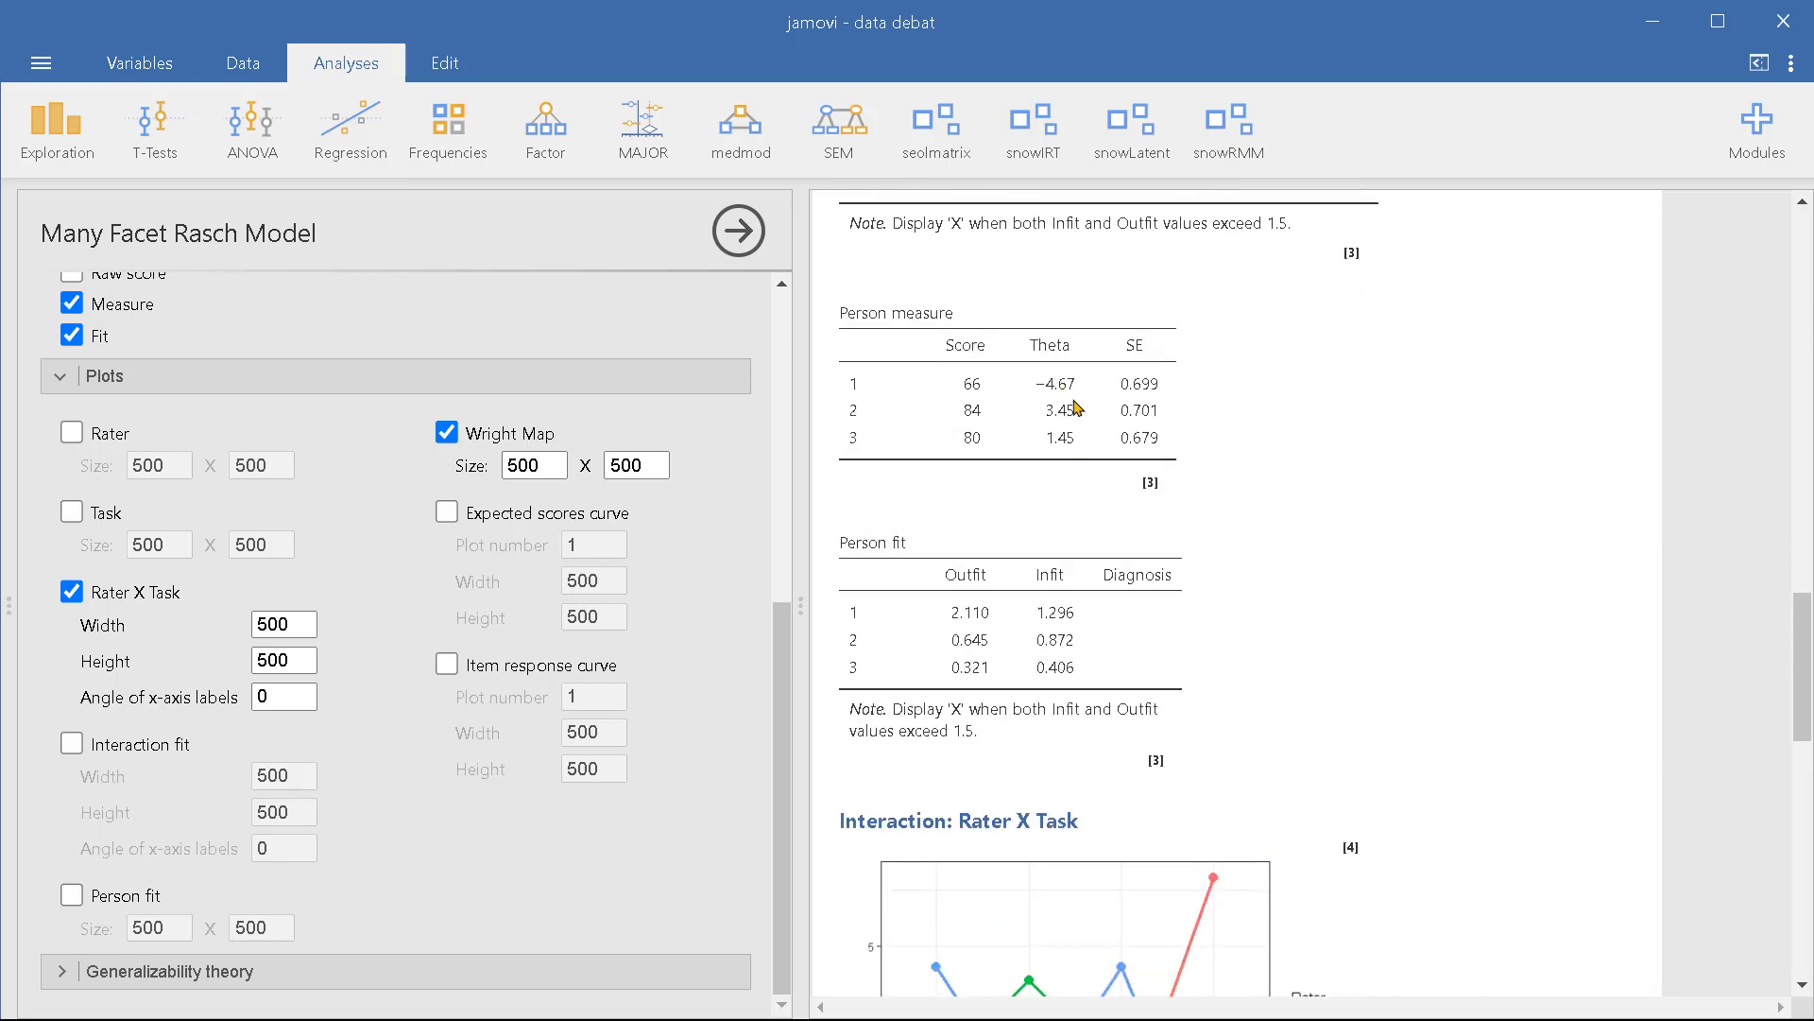
{"action": "scroll", "coordinate": [1078, 402], "scroll_direction": "down", "scroll_amount": 12}
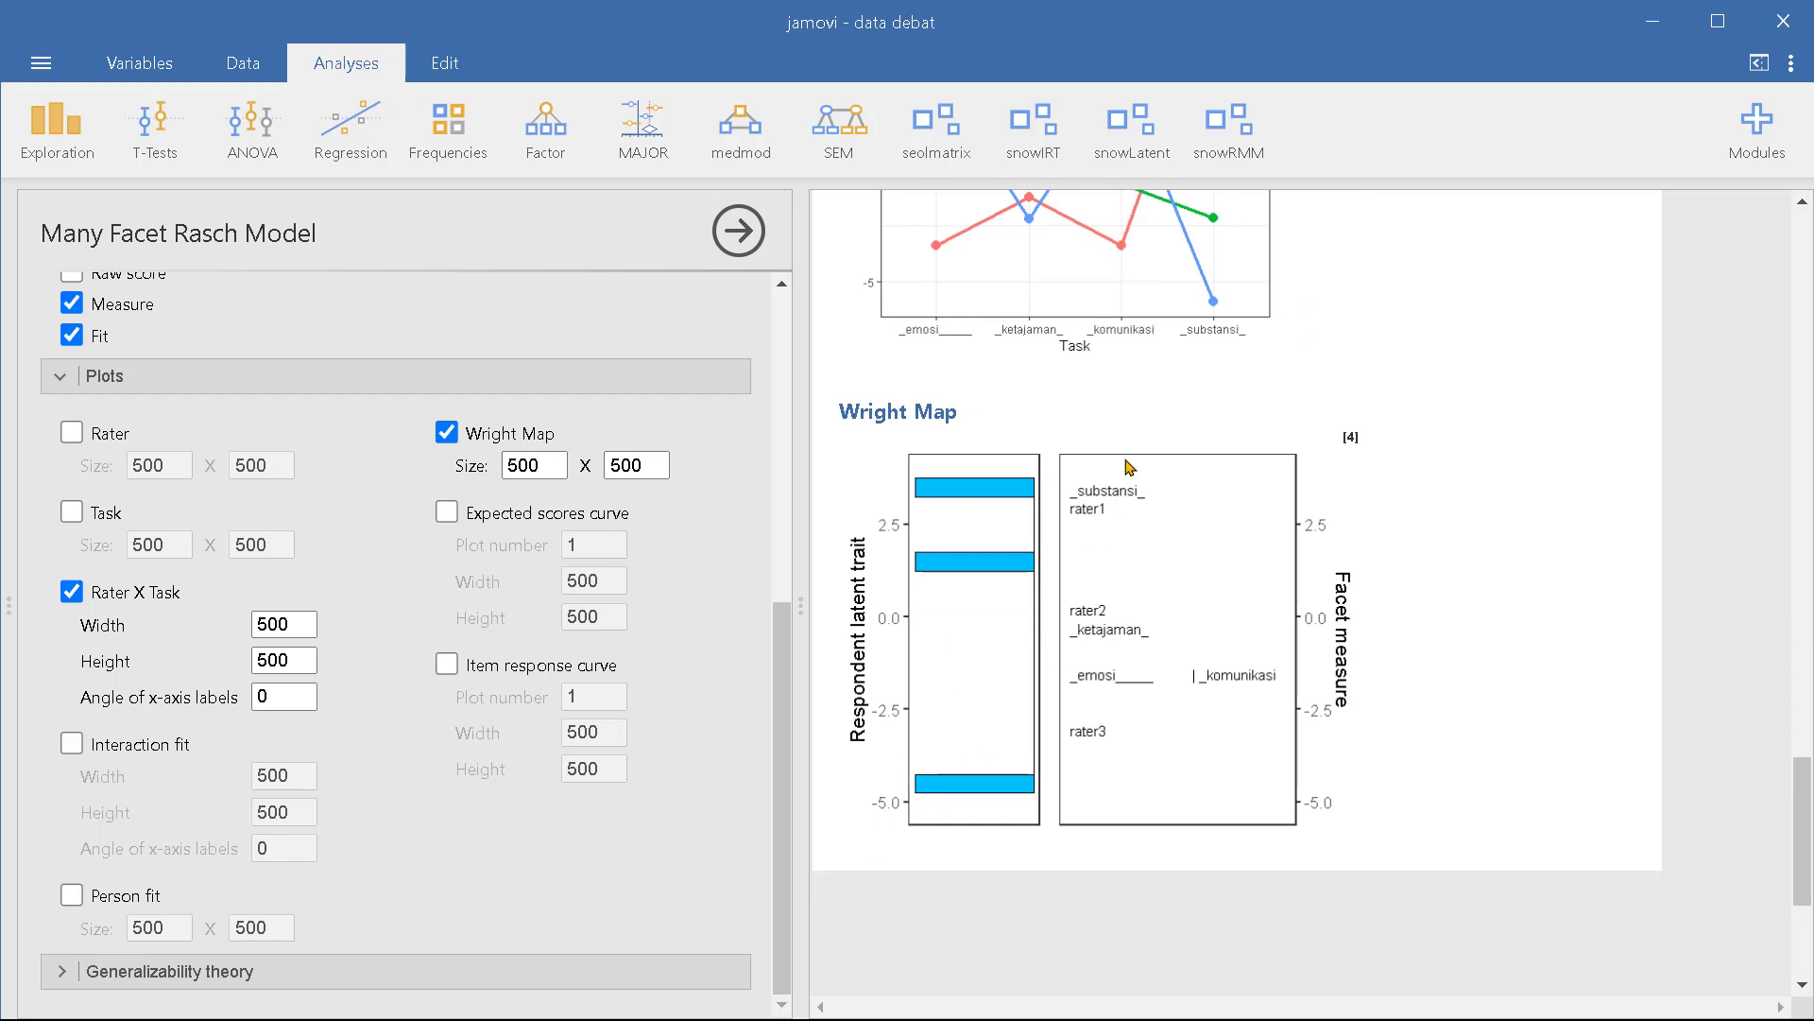
{"action": "scroll", "coordinate": [1131, 472], "scroll_direction": "up", "scroll_amount": 1}
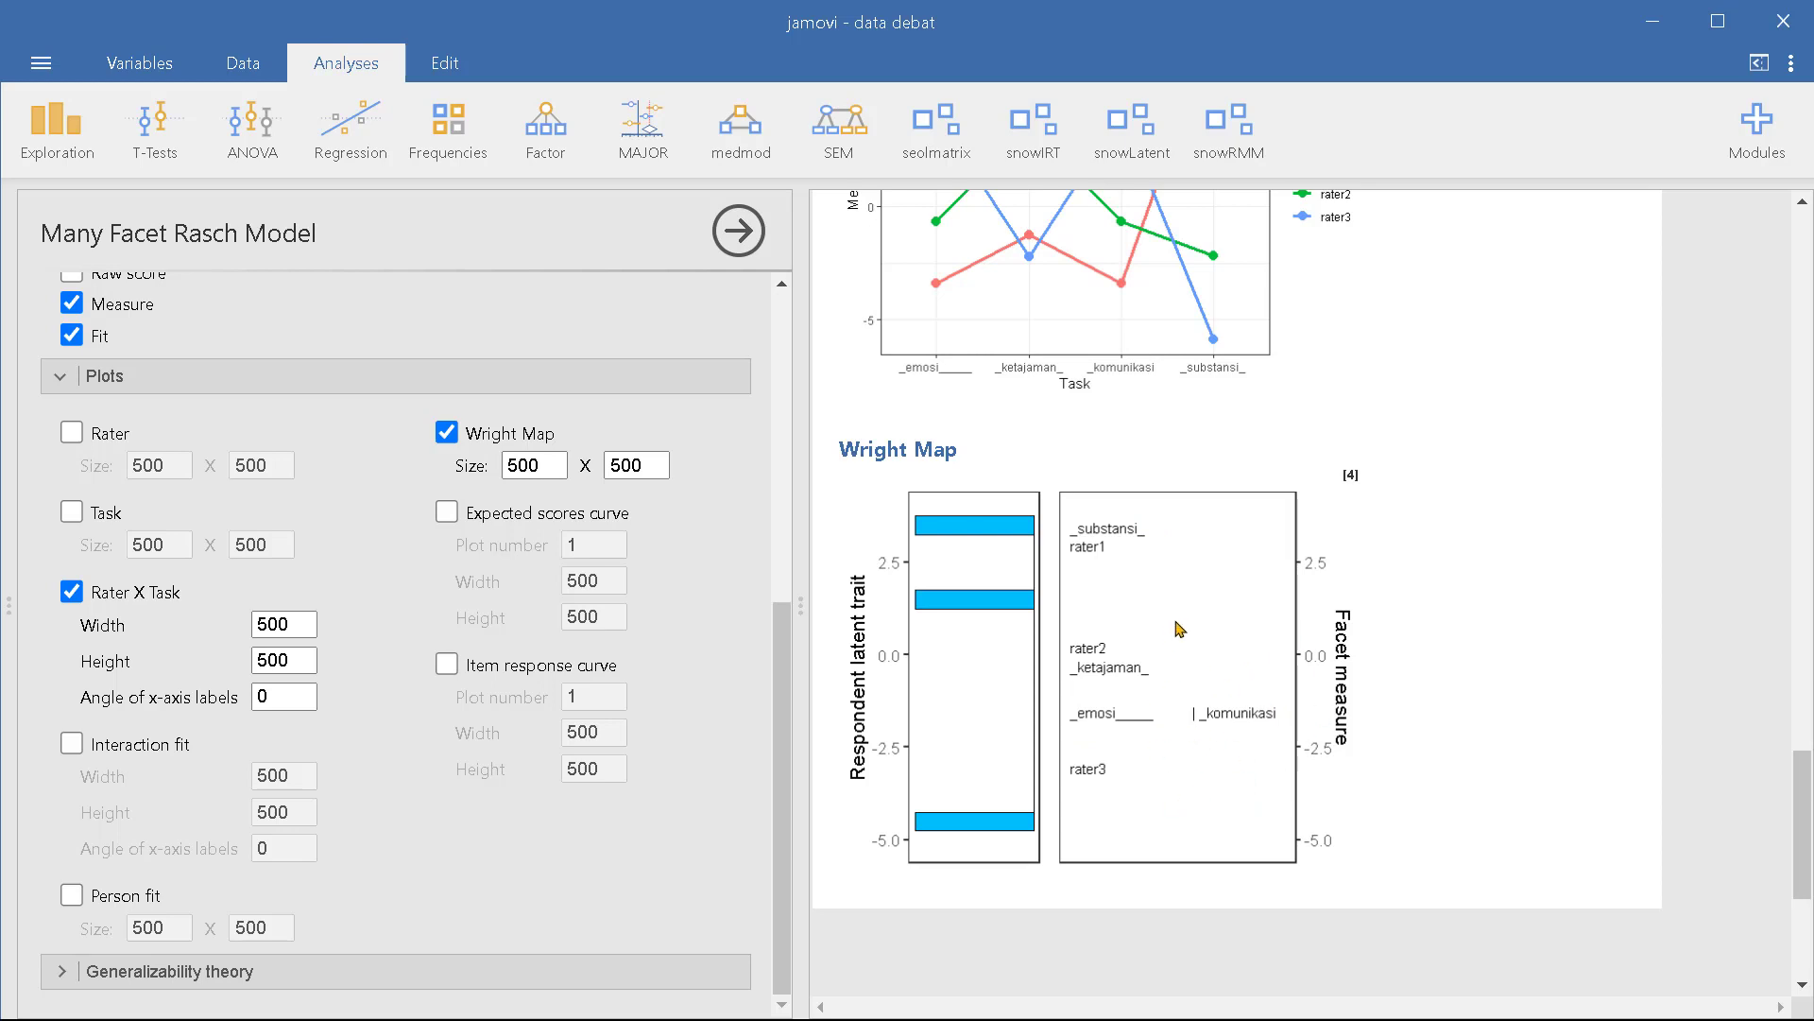
- Review the reliability and facet measure results, and inspect the Generalizability theory formula and its G Study and D Study options
{"action": "scroll", "coordinate": [1179, 628], "scroll_direction": "up", "scroll_amount": 20}
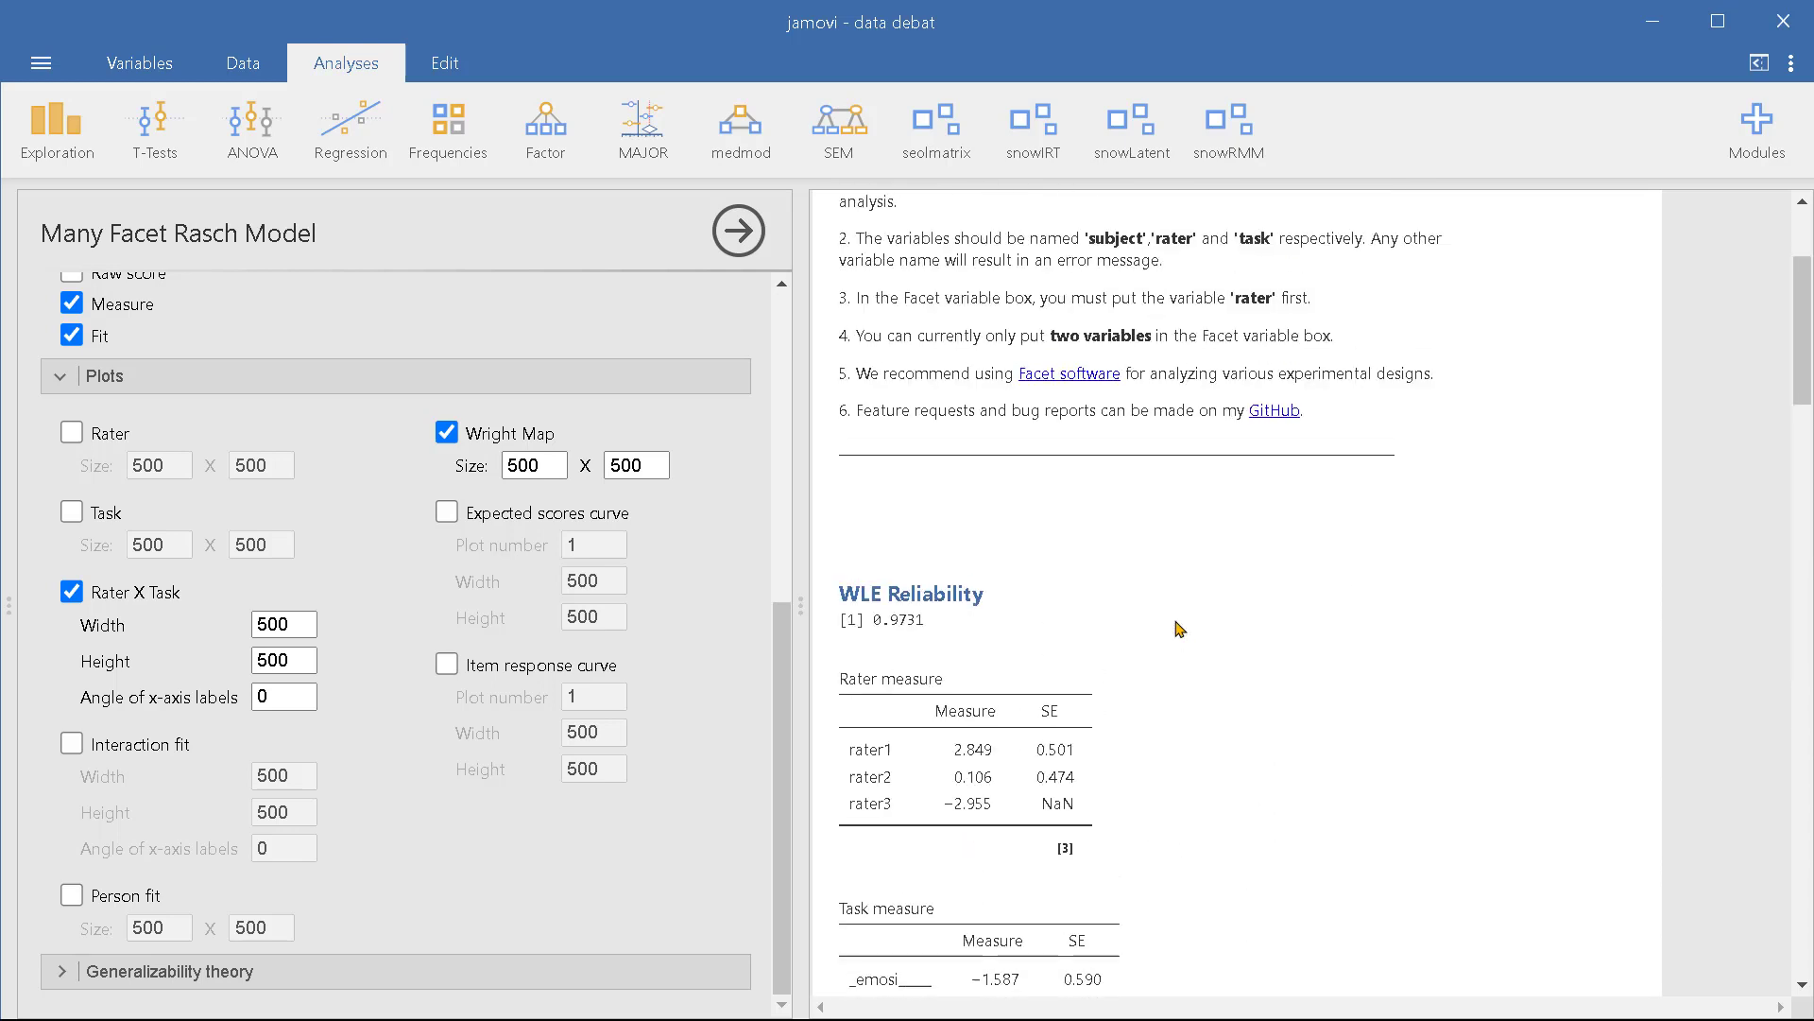
{"action": "scroll", "coordinate": [1177, 627], "scroll_direction": "down", "scroll_amount": 10}
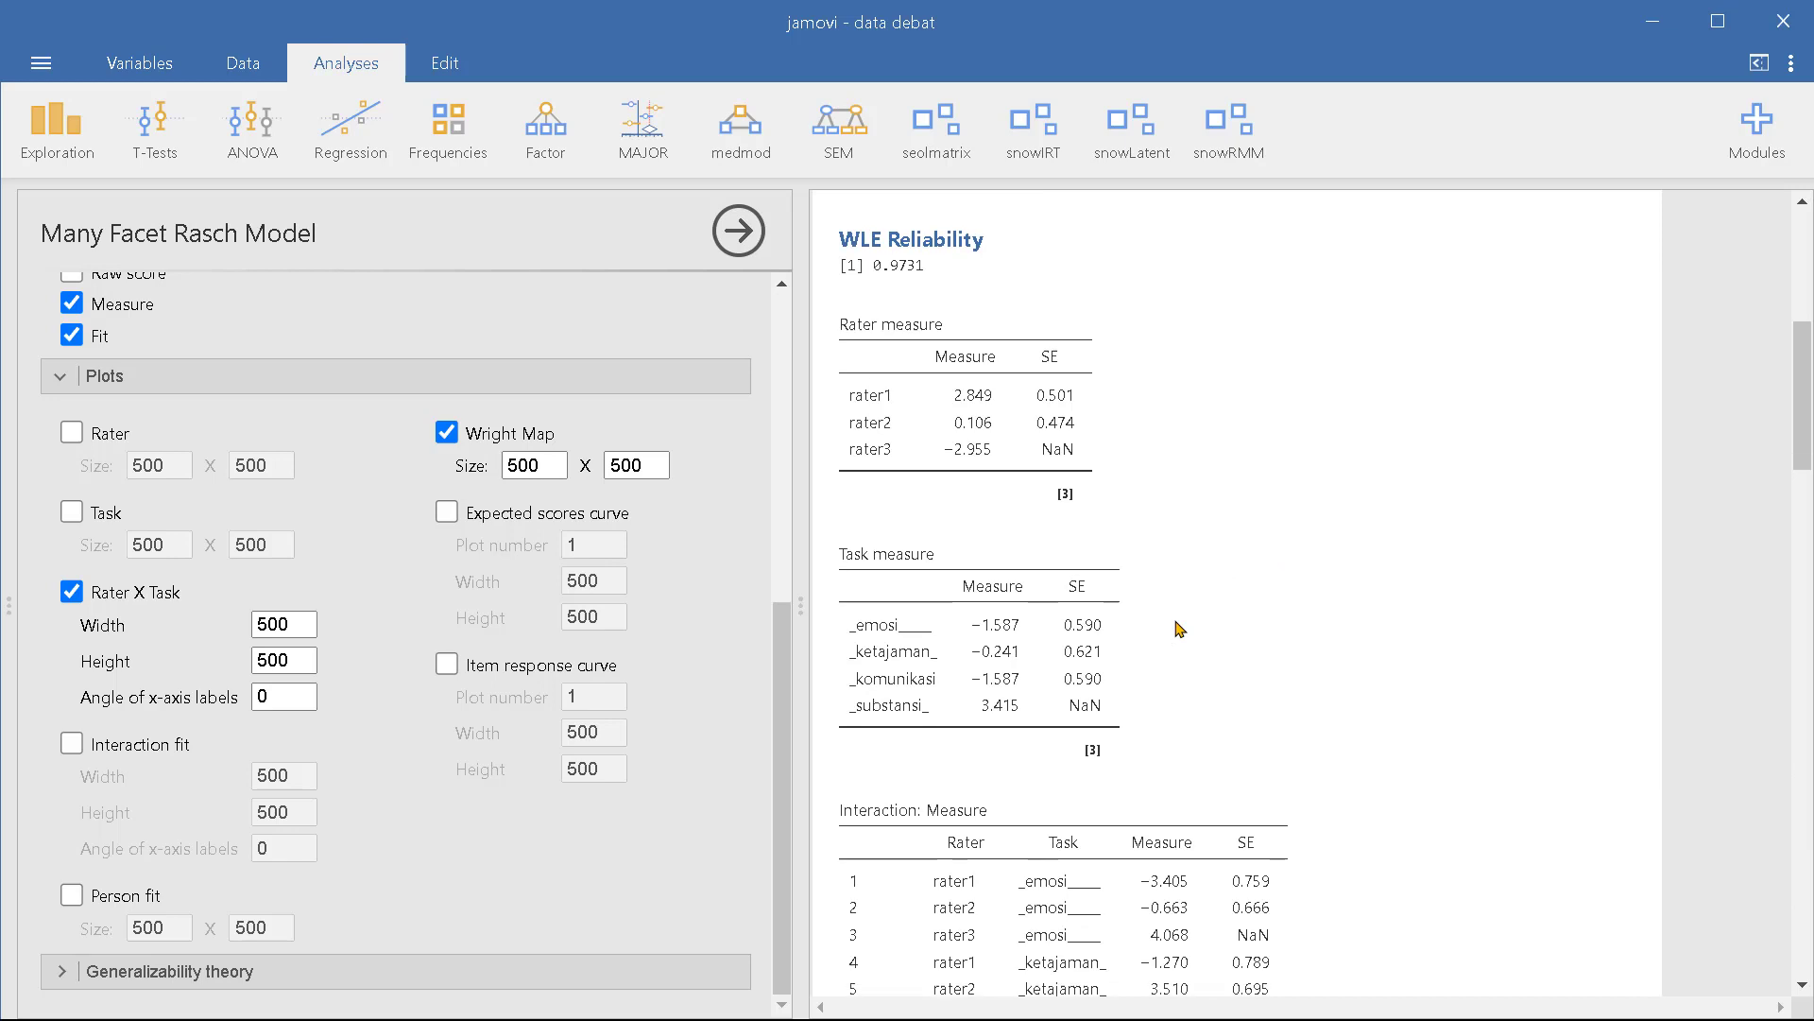
{"action": "left_click", "coordinate": [66, 968]}
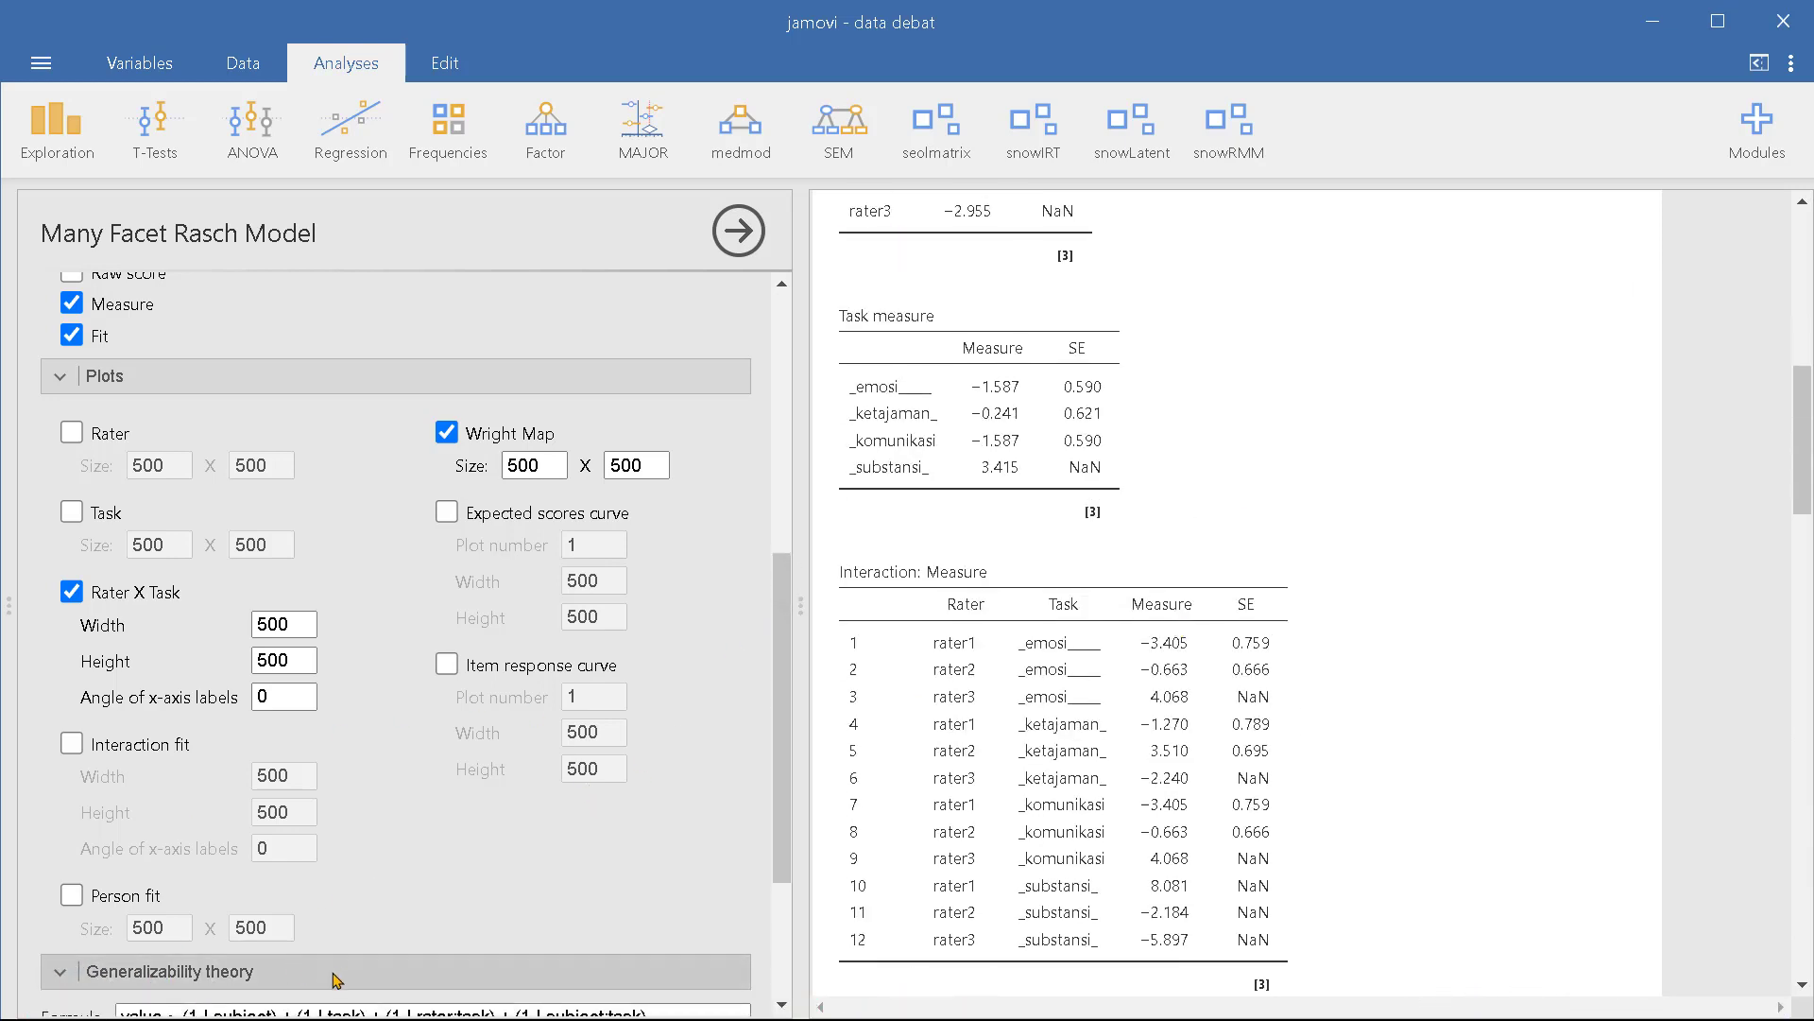
{"action": "left_click_drag", "start_coordinate": [783, 768], "coordinate": [784, 956]}
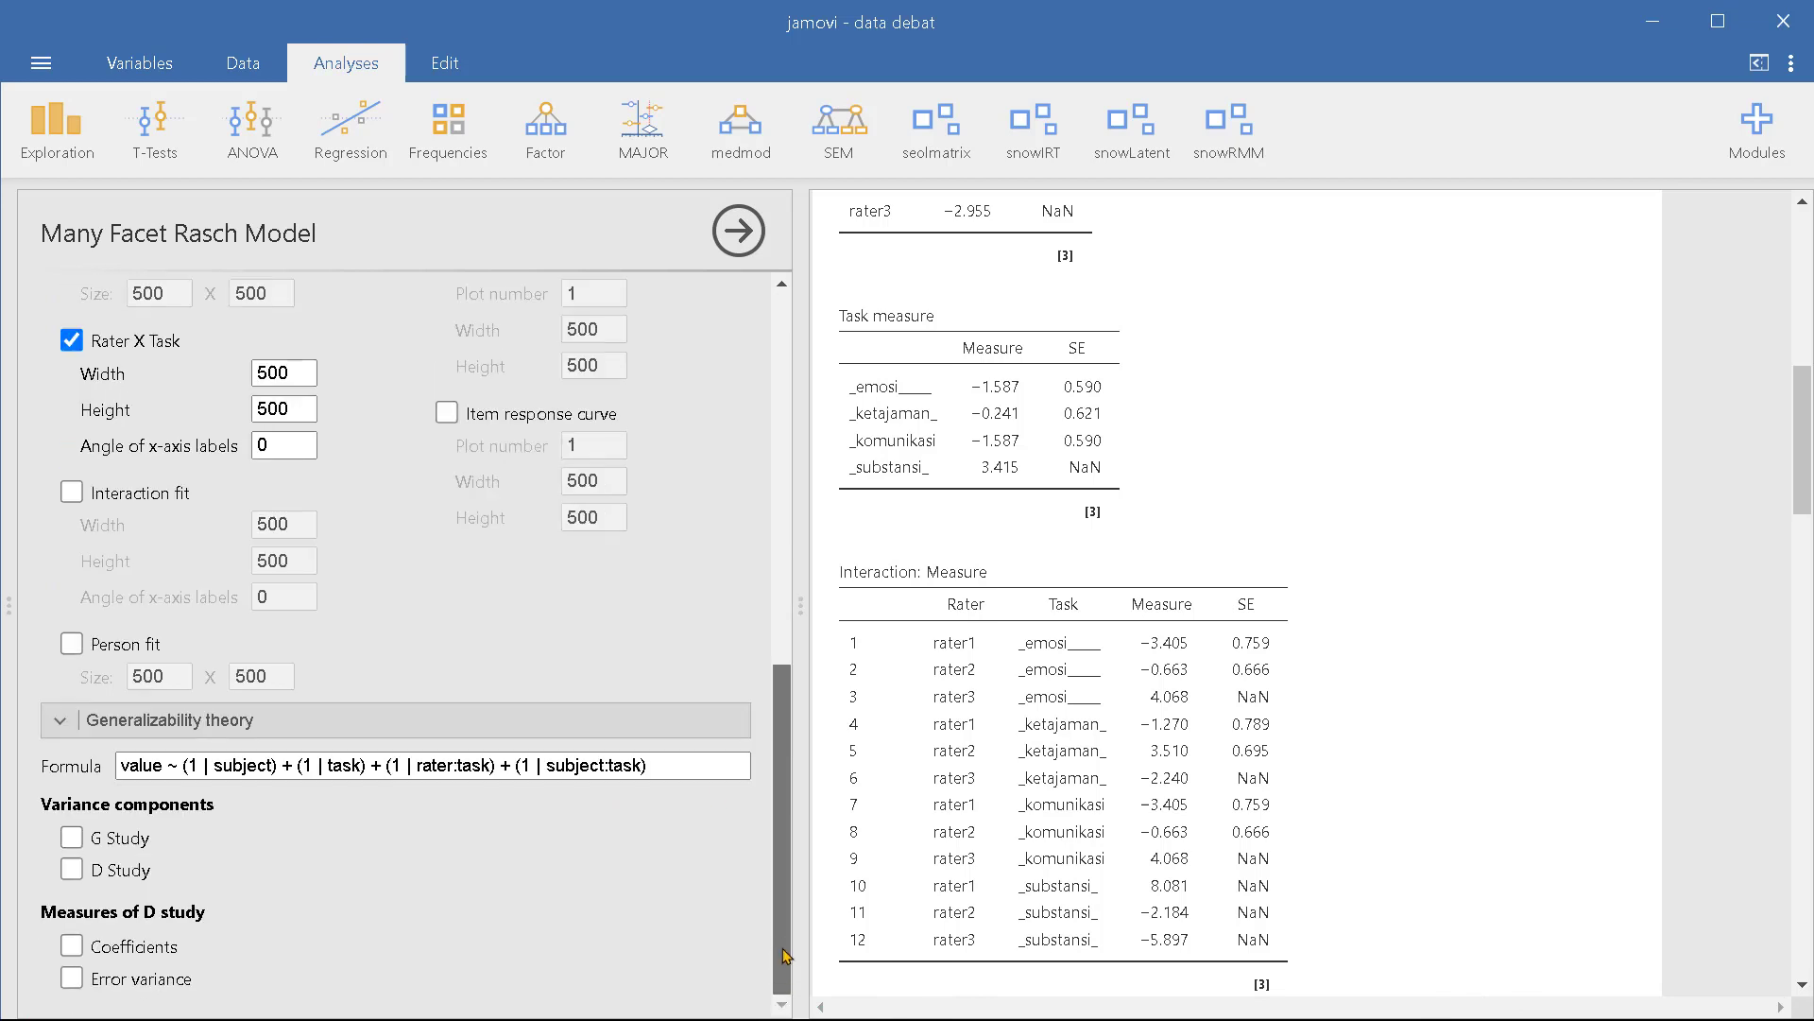
{"action": "scroll", "coordinate": [790, 590], "scroll_direction": "up", "scroll_amount": 7}
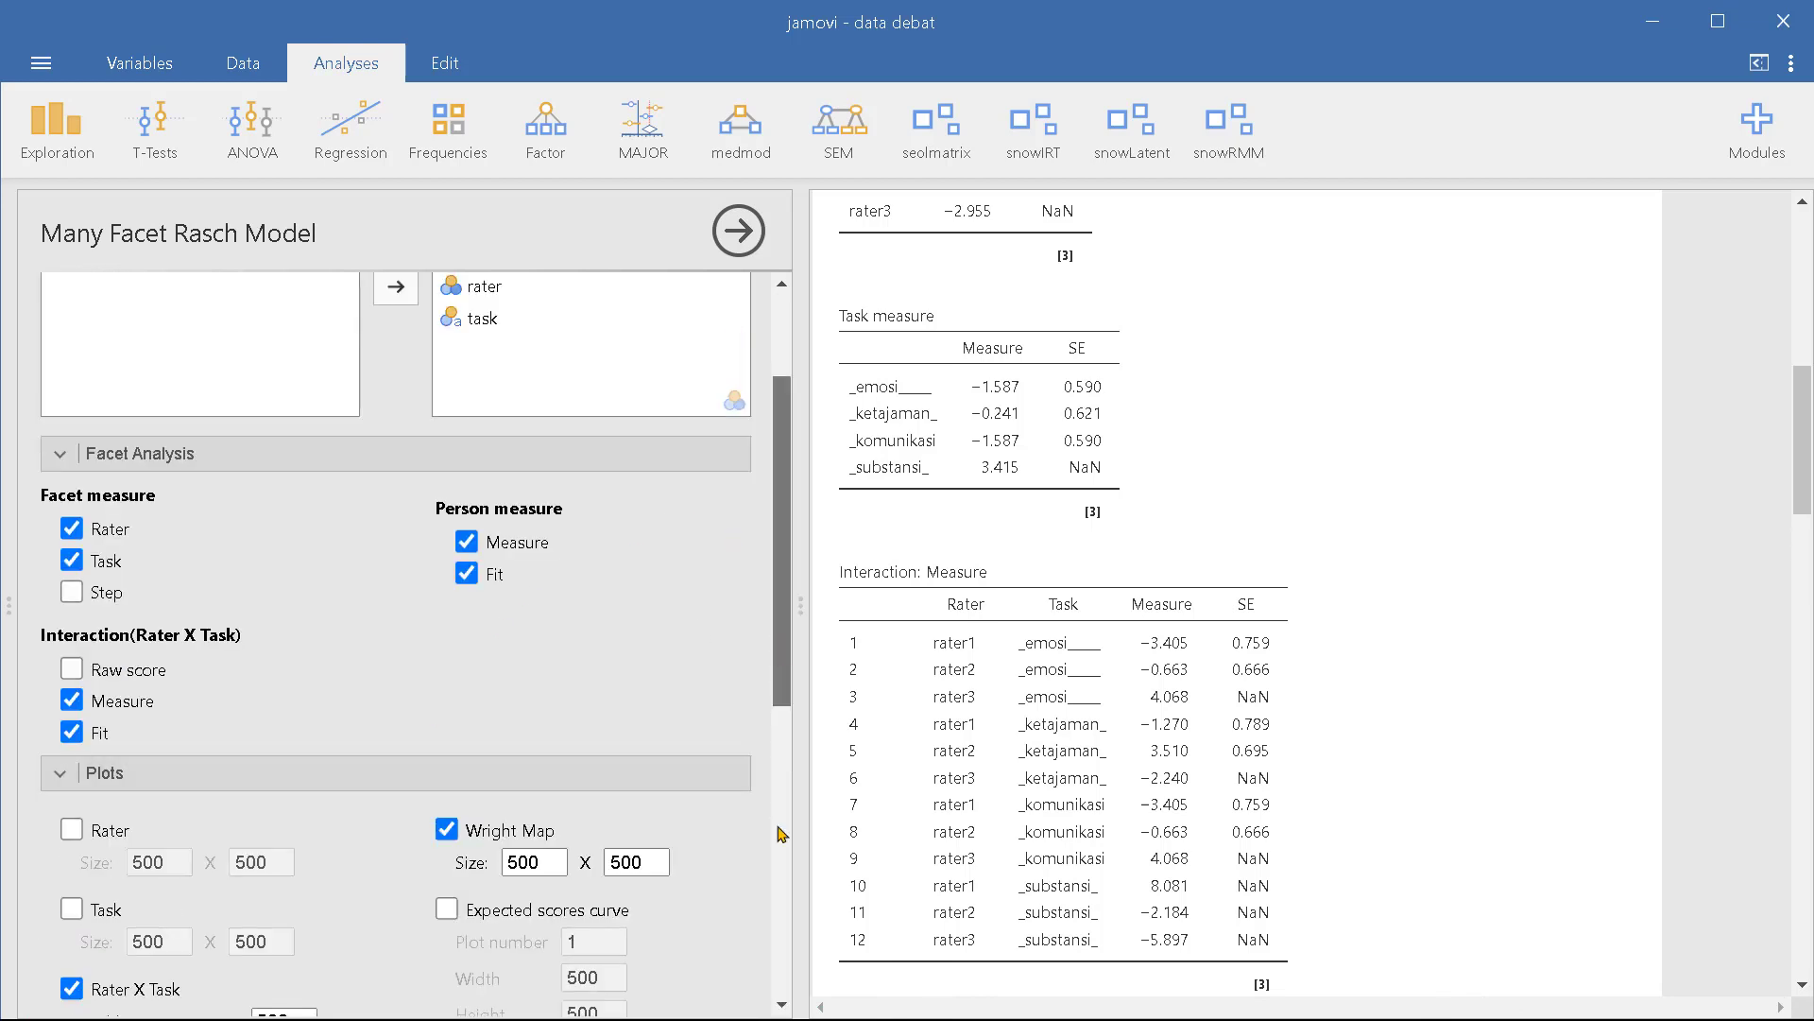
{"action": "scroll", "coordinate": [782, 834], "scroll_direction": "down", "scroll_amount": 7}
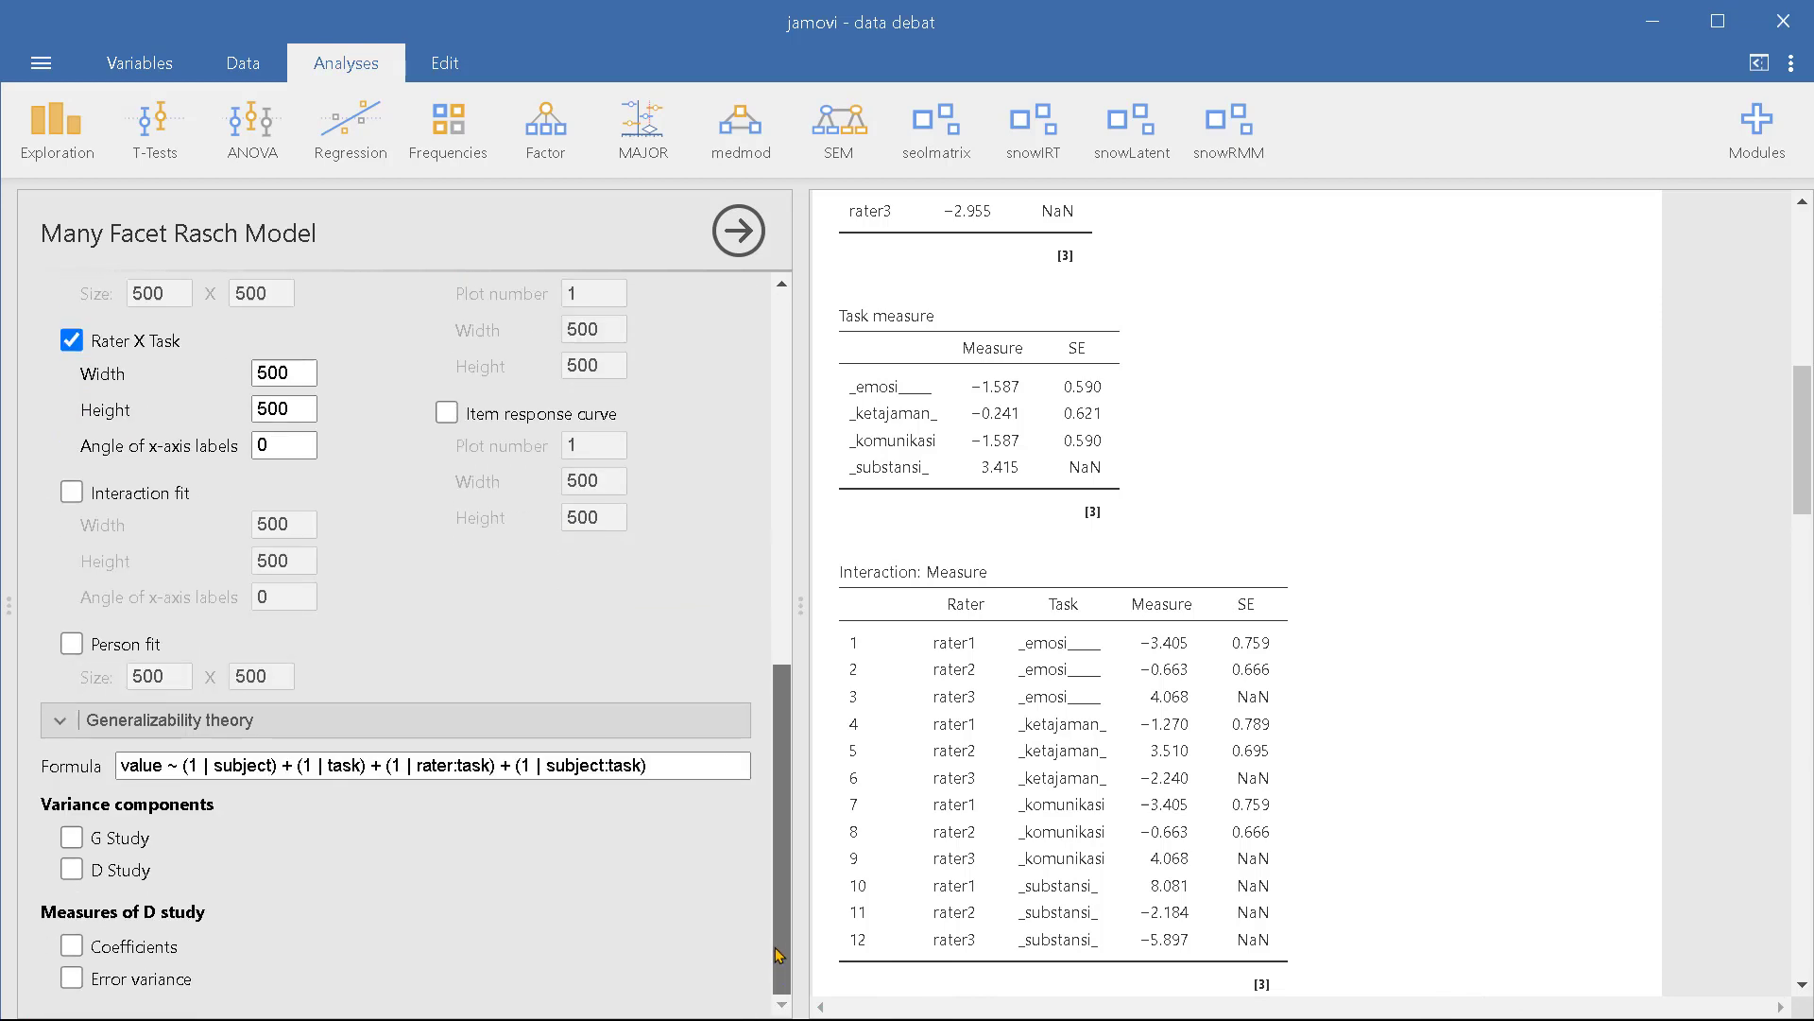
{"action": "left_click", "coordinate": [56, 723]}
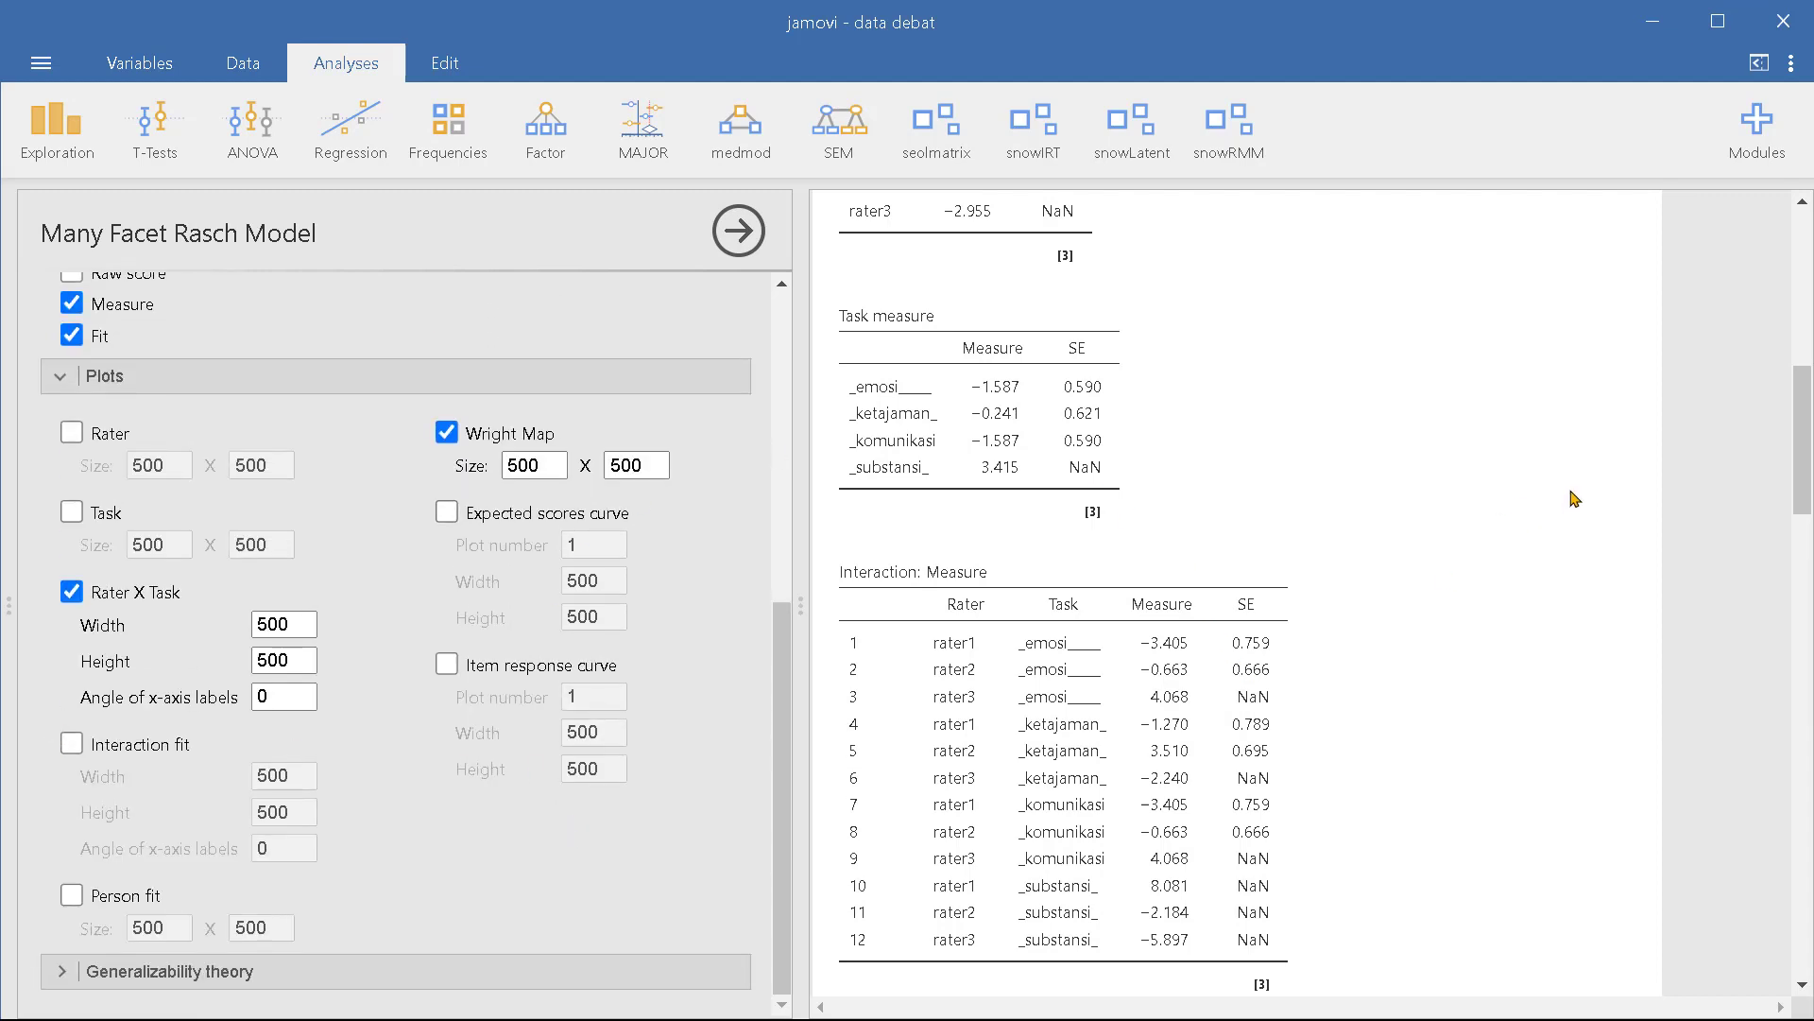
{"action": "left_click_drag", "start_coordinate": [1805, 389], "coordinate": [1803, 180]}
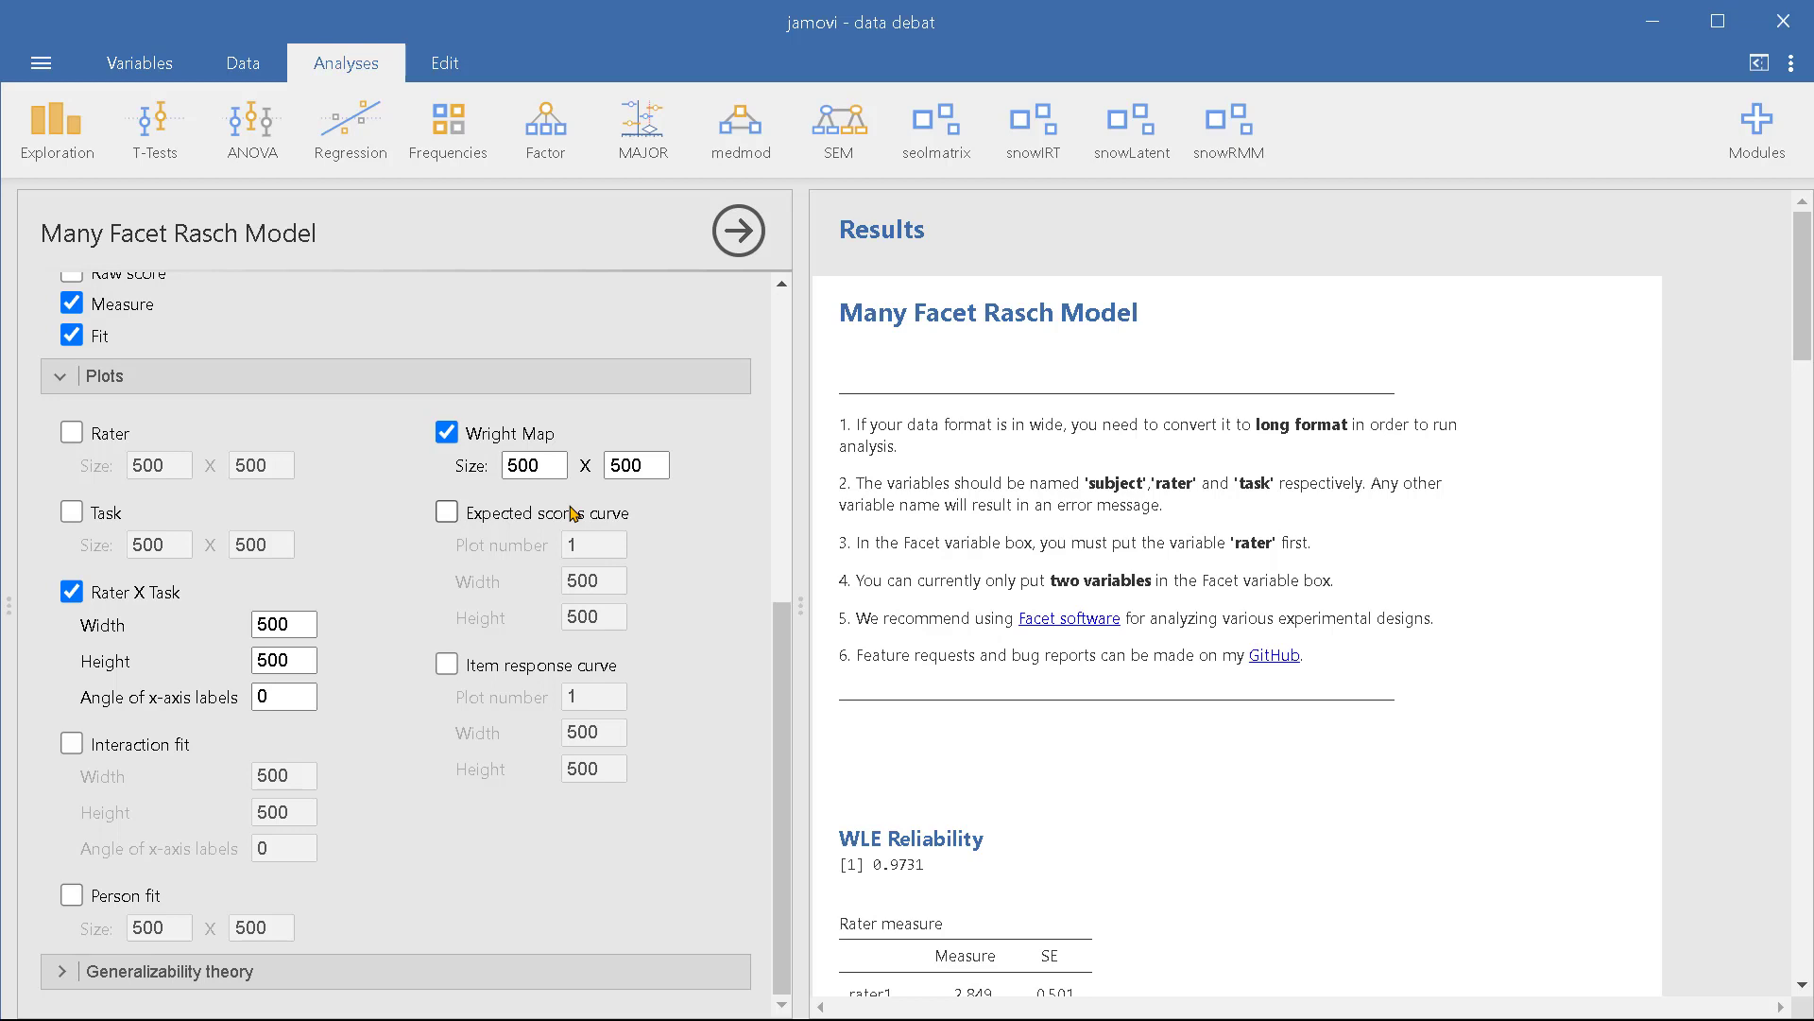
{"action": "scroll", "coordinate": [789, 337], "scroll_direction": "up", "scroll_amount": 6}
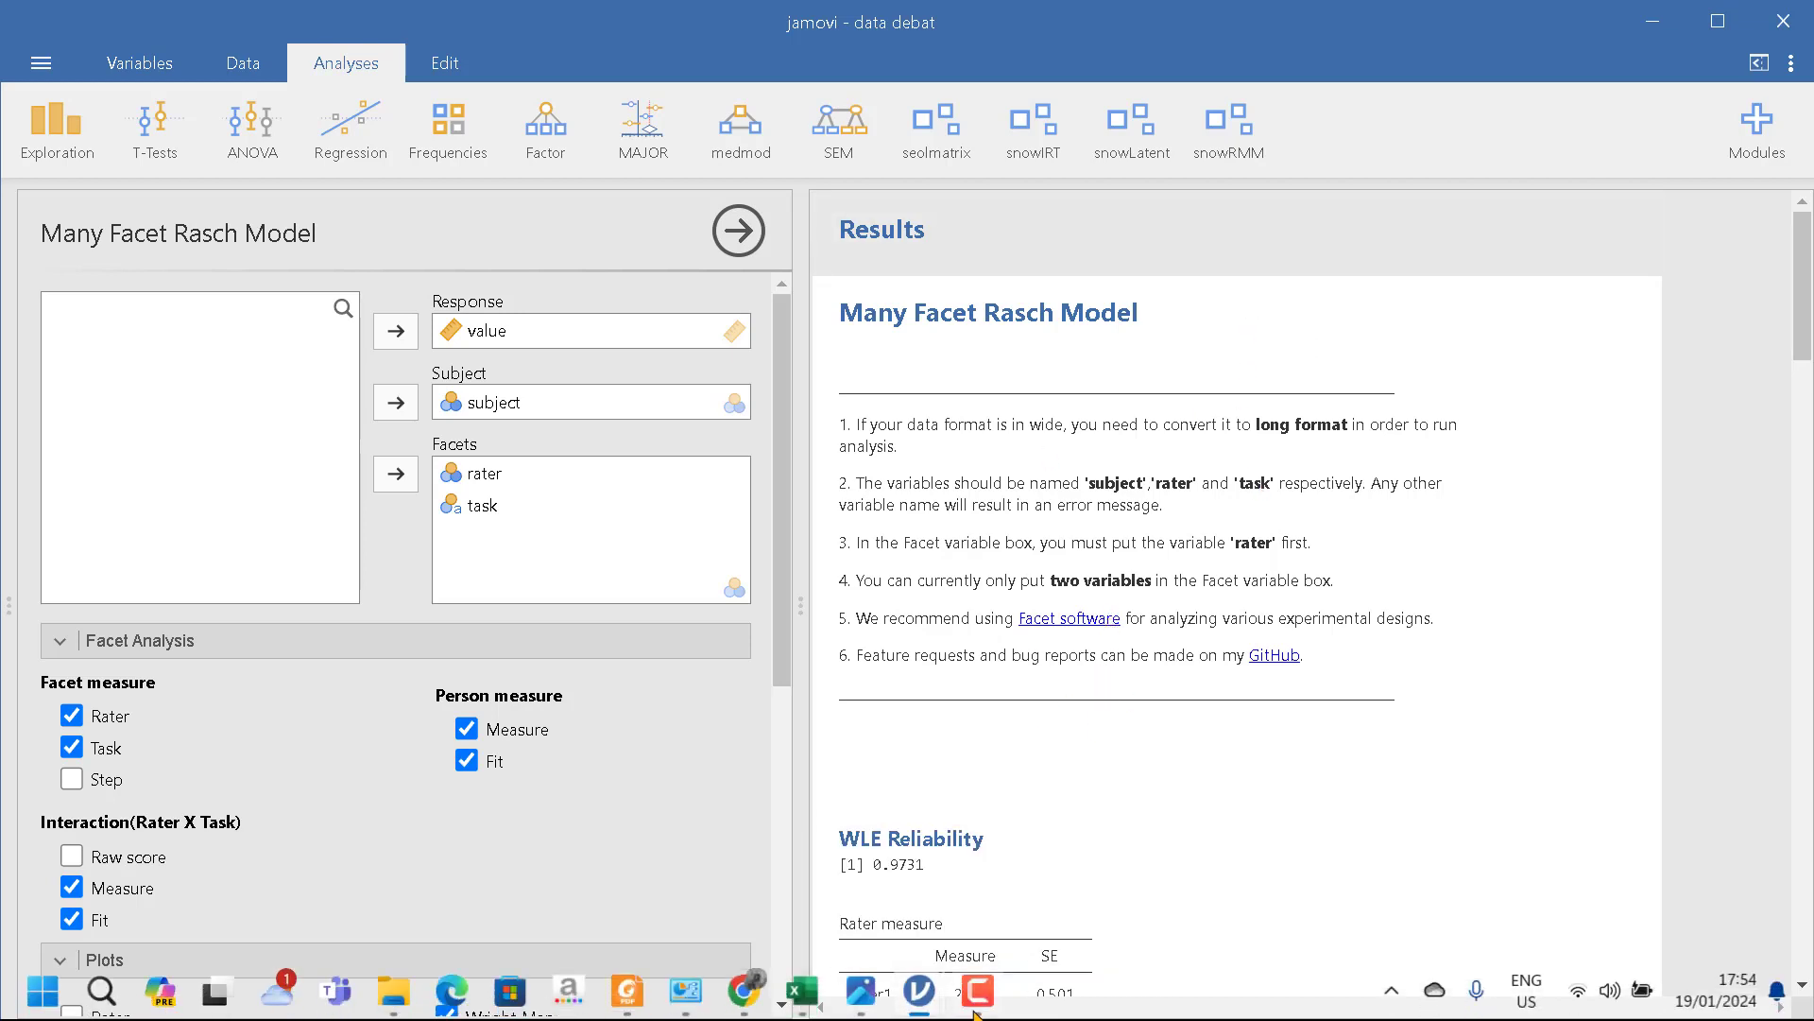
{"action": "left_click", "coordinate": [978, 993]}
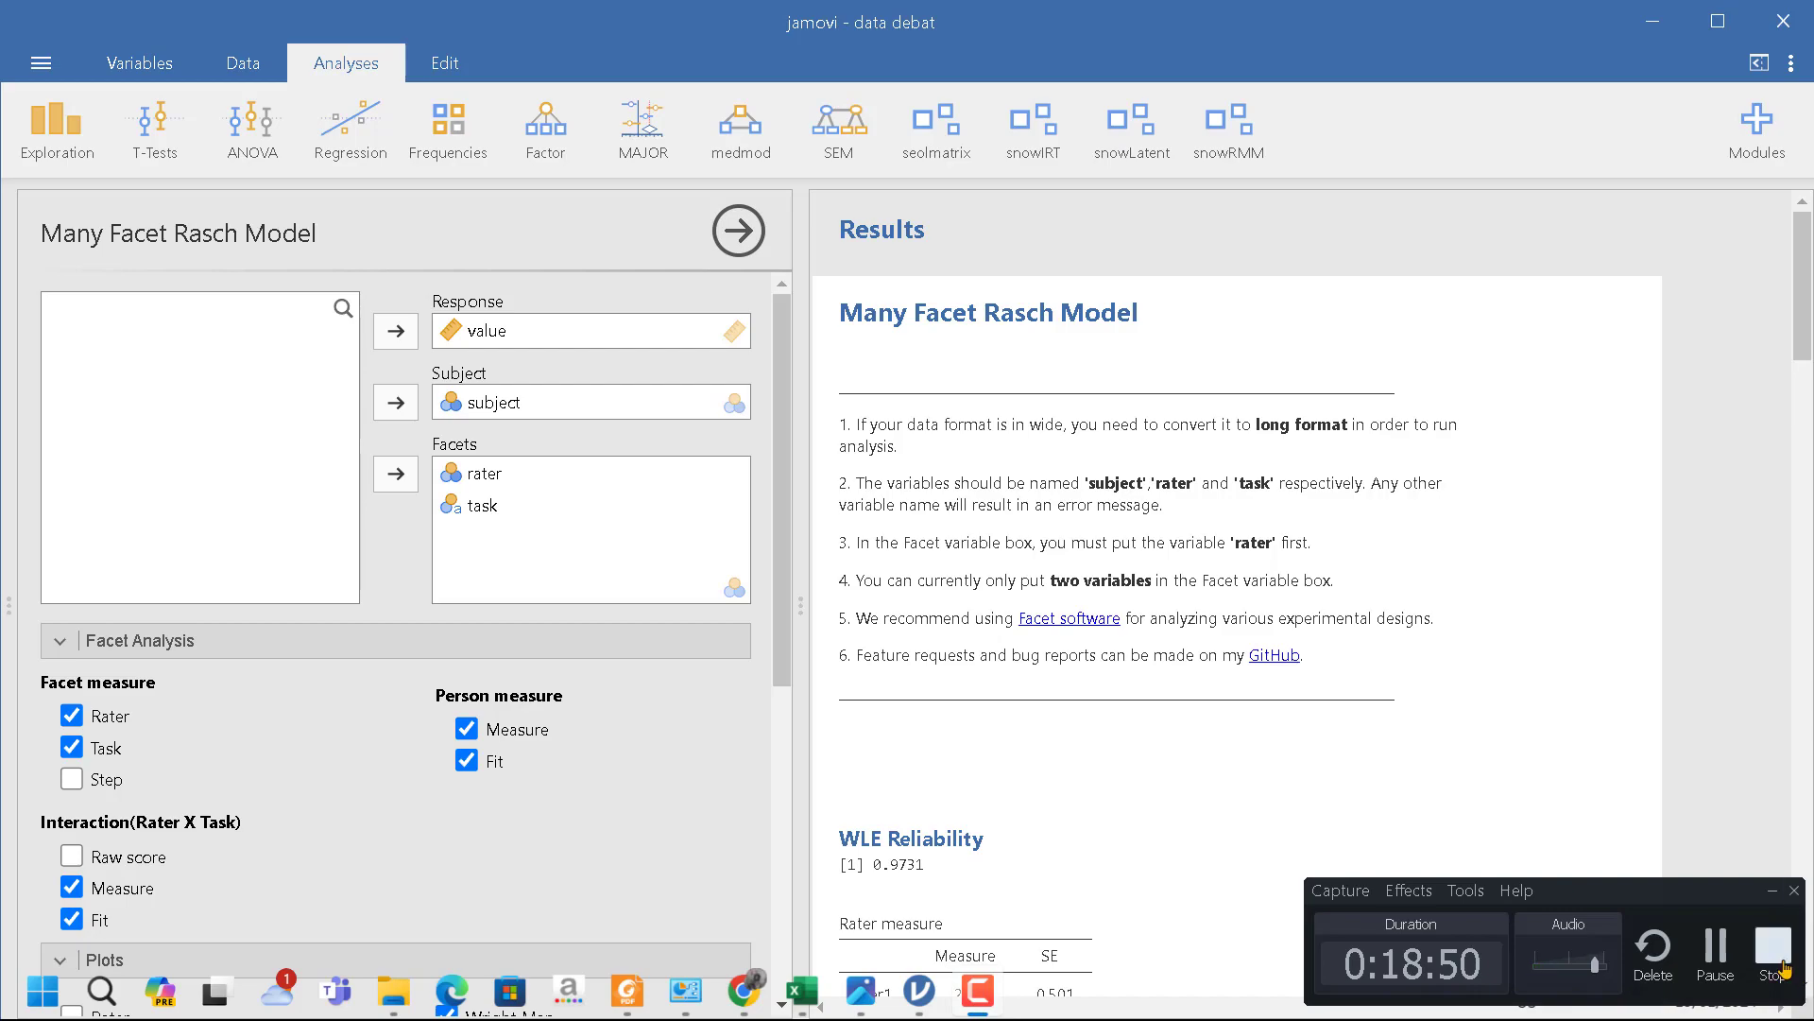